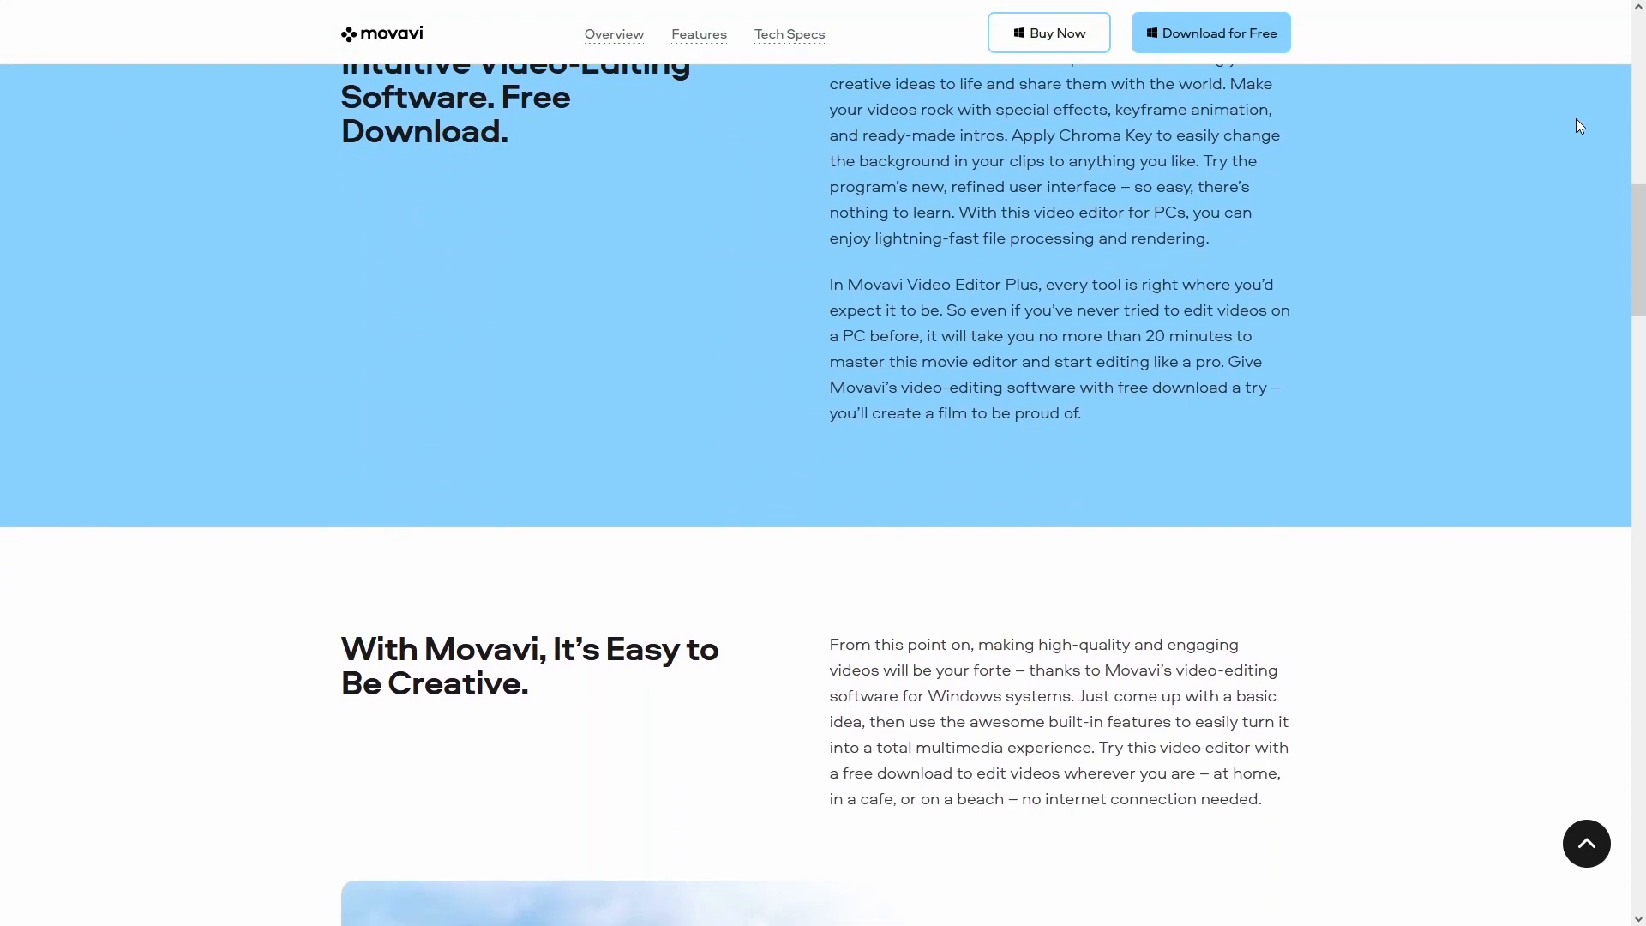
Look through the feature showcase on the Movavi website, from Titles, Filters, Transitions through Chroma Key, Vertical Video and Picture in Picture to Stylization
scroll(1580, 125, "down", 2)
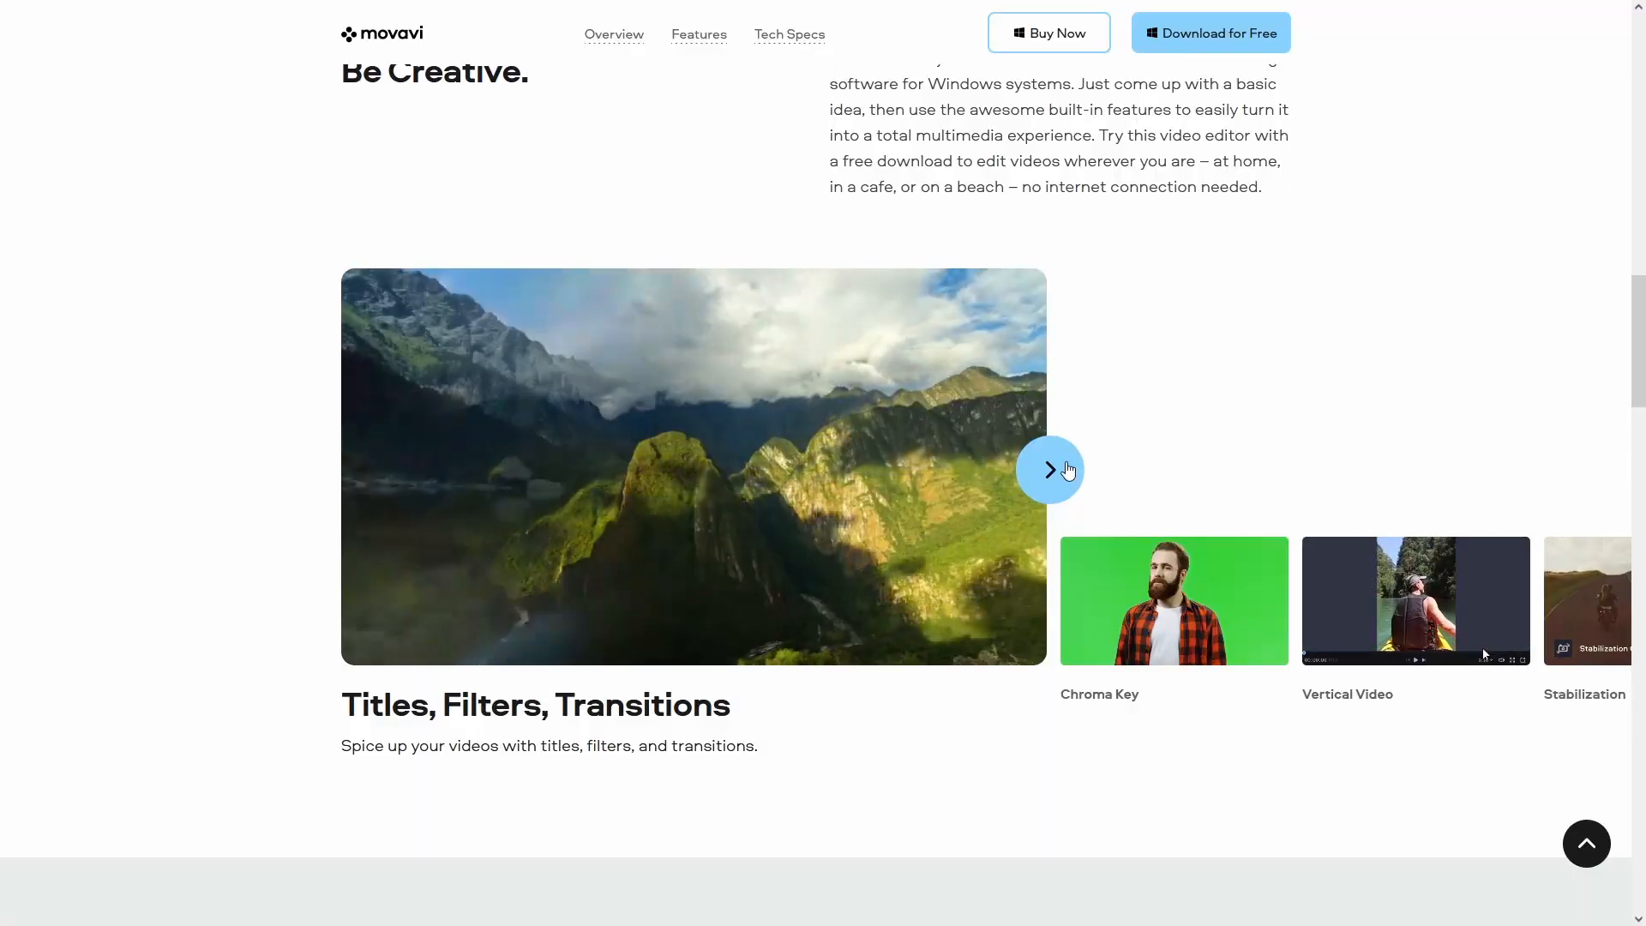
left_click(1065, 465)
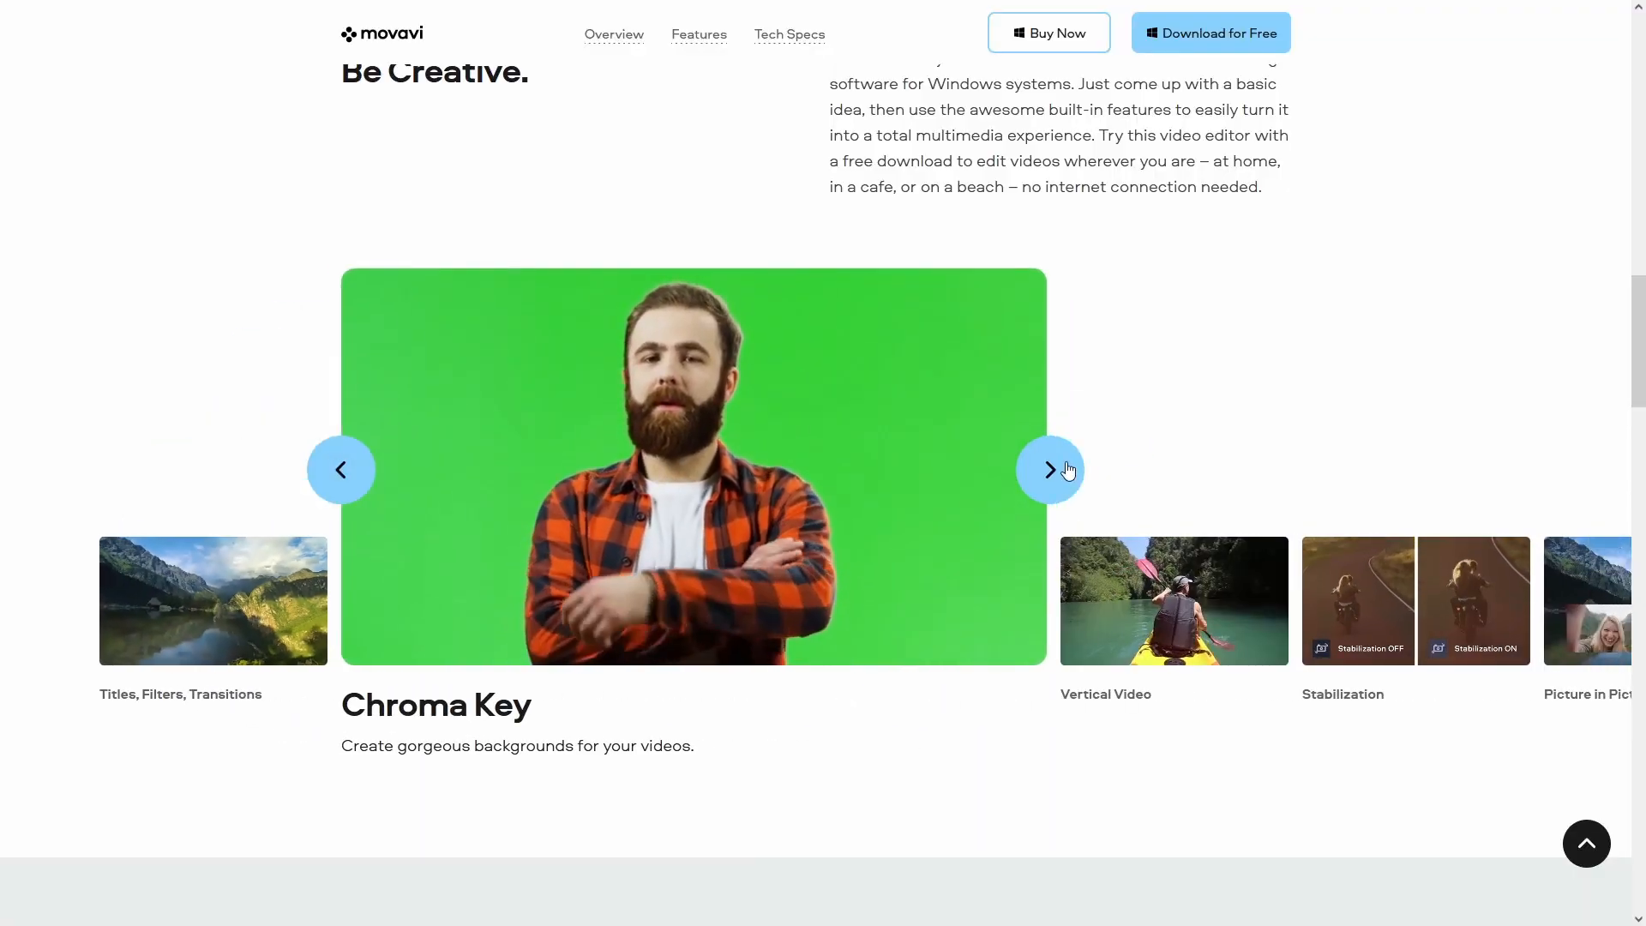
left_click(1067, 470)
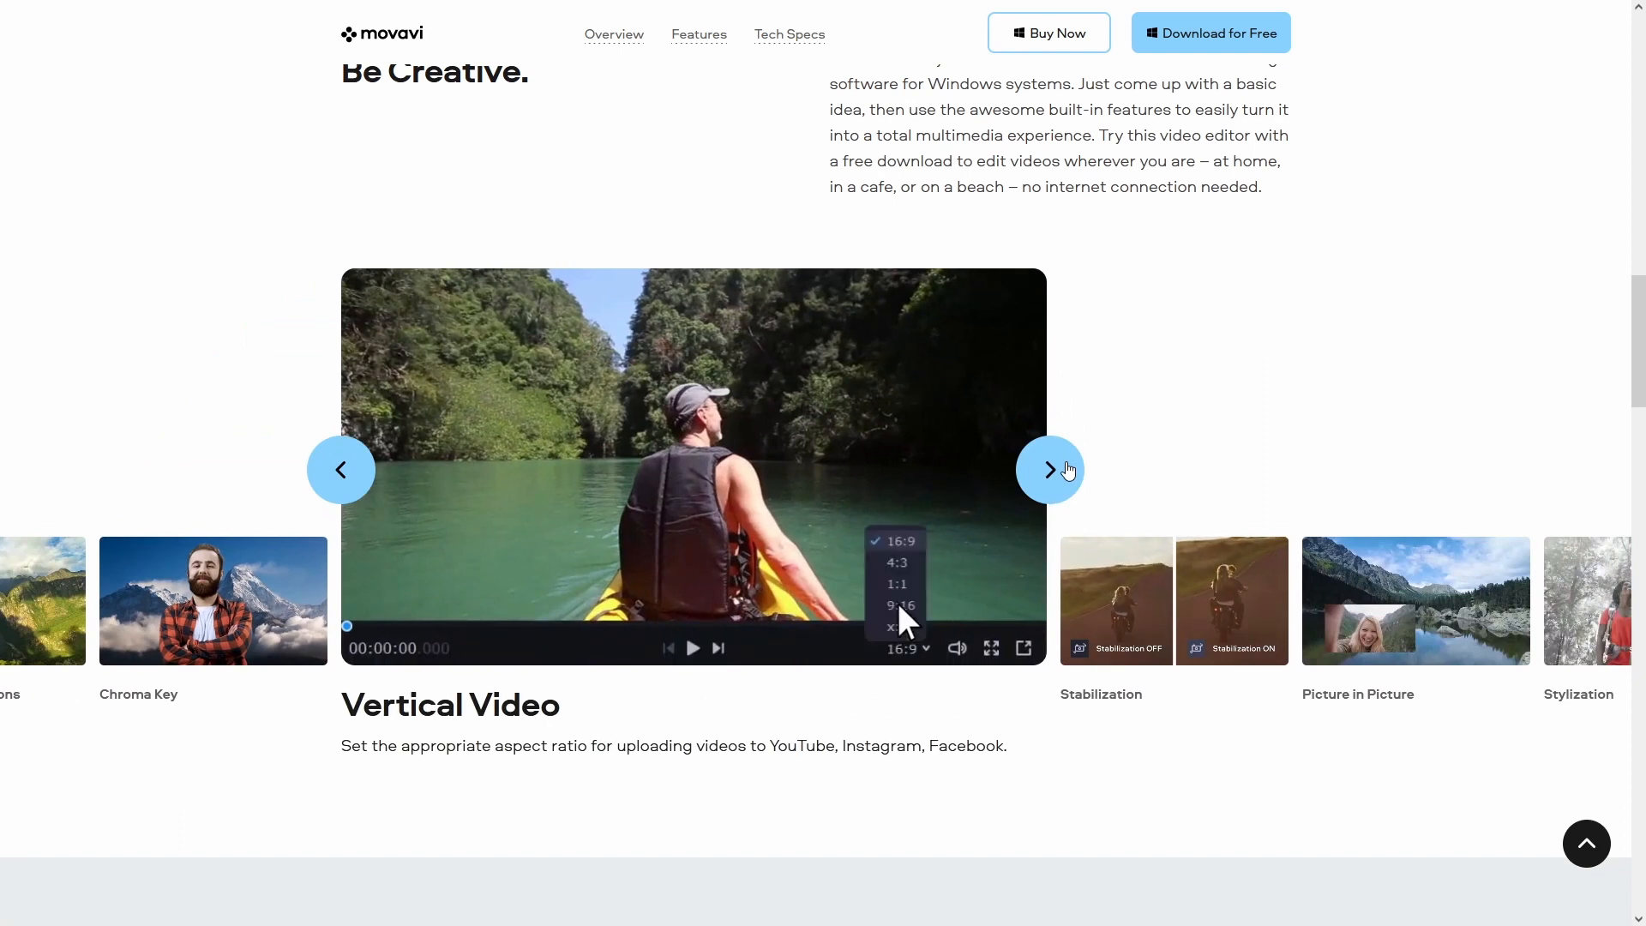
left_click(1051, 469)
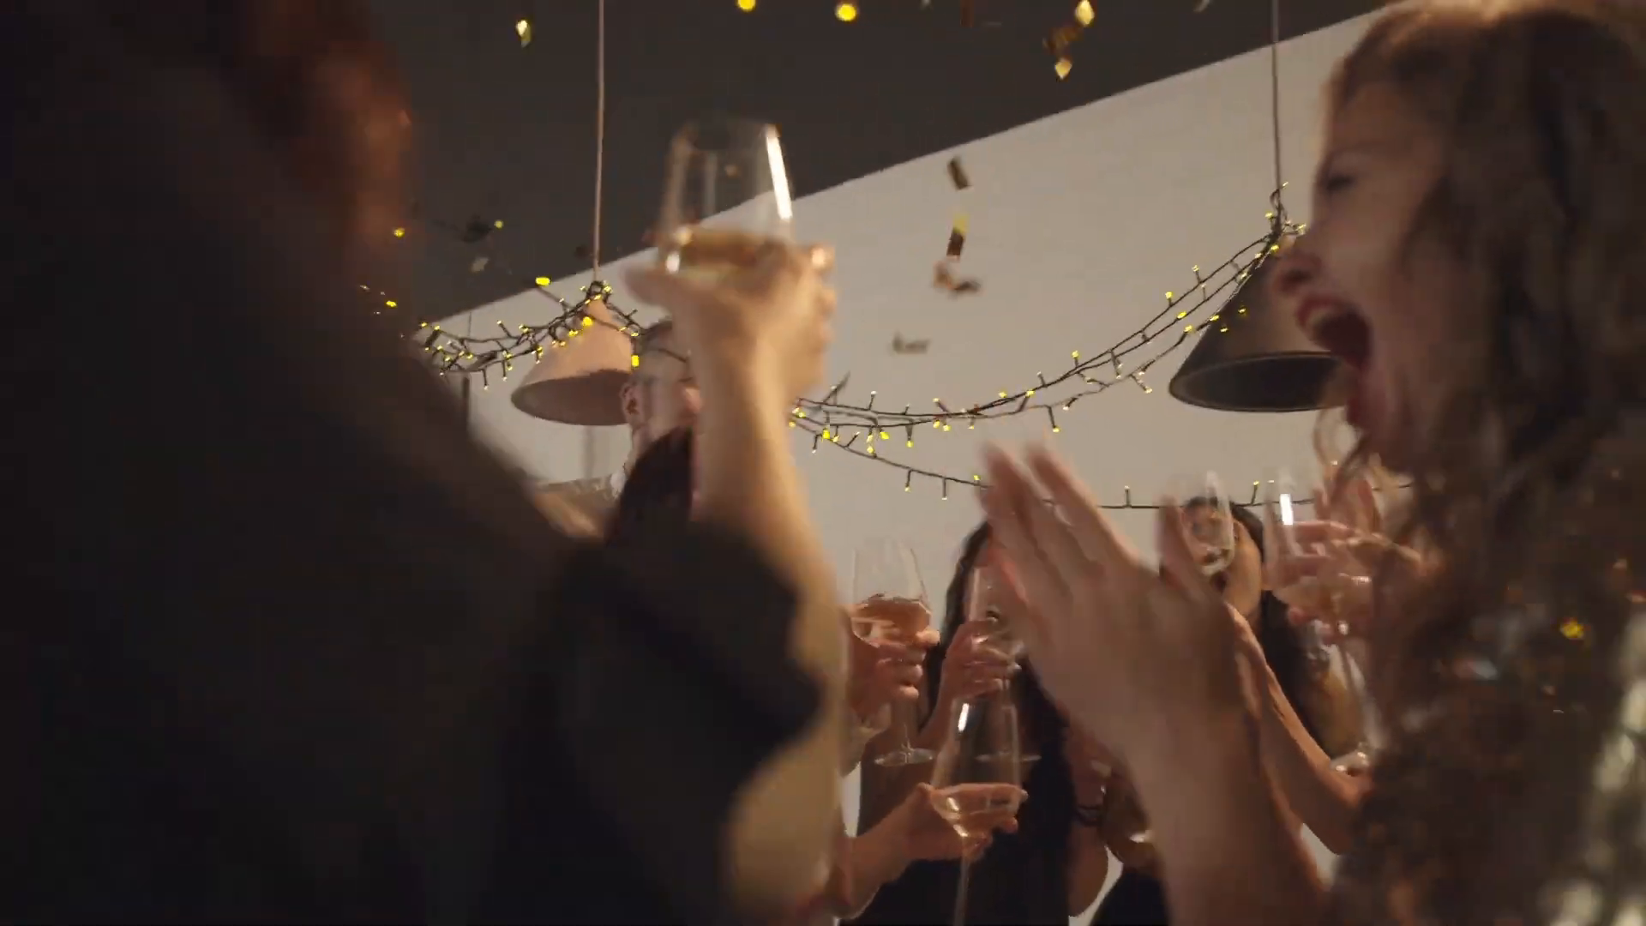
left_click(1050, 470)
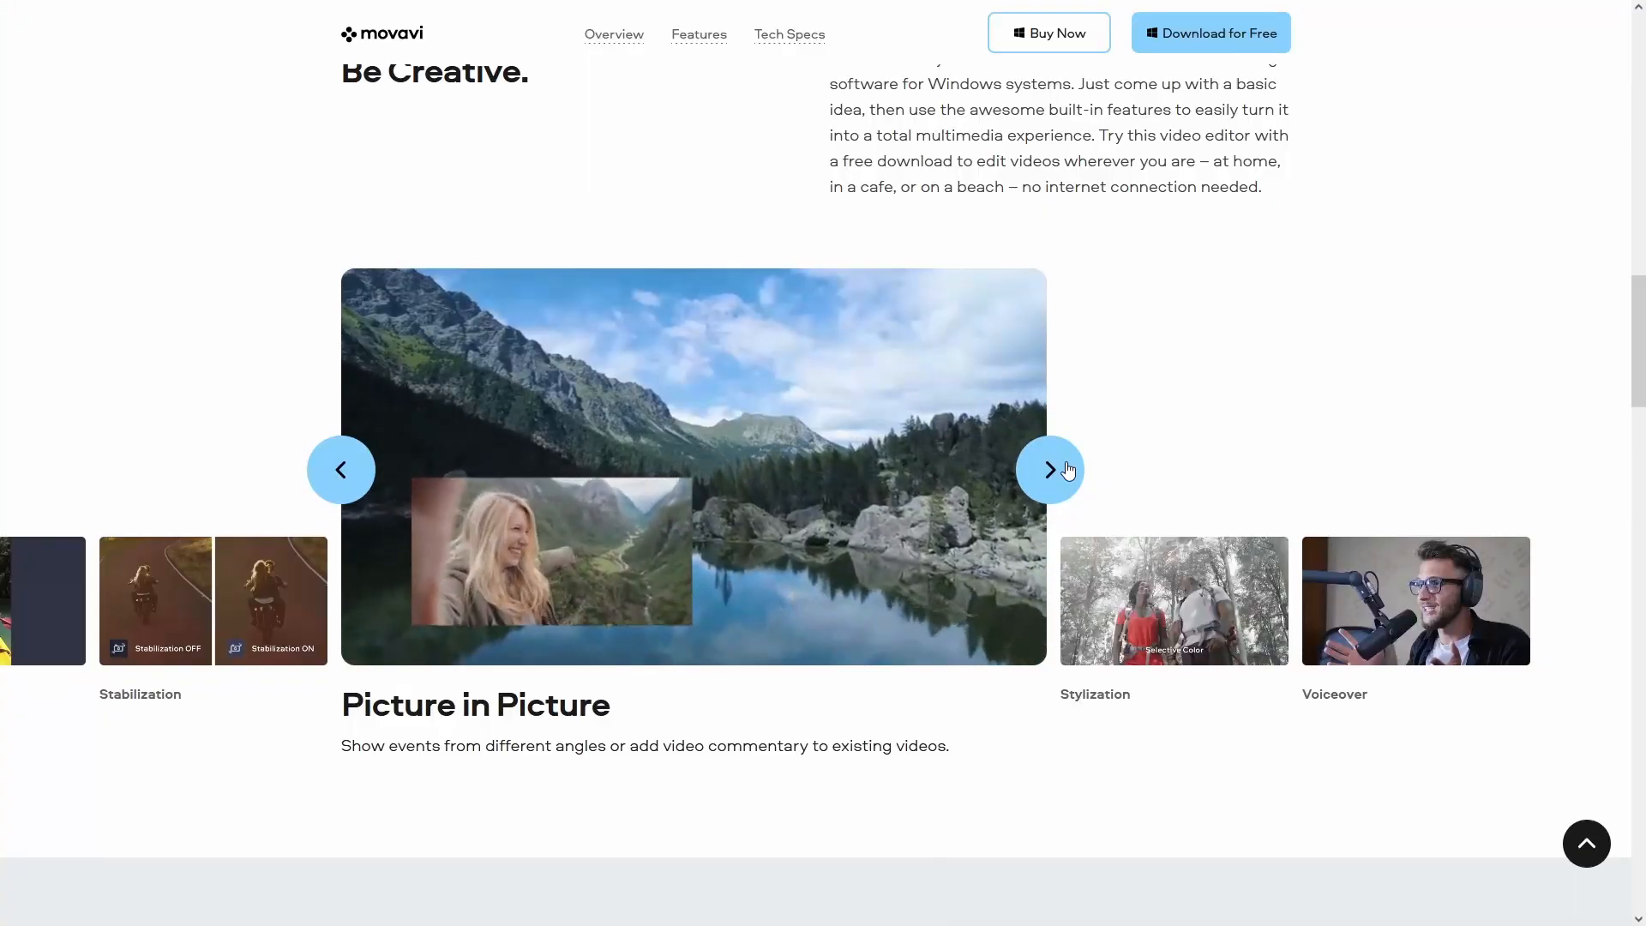
left_click(1067, 470)
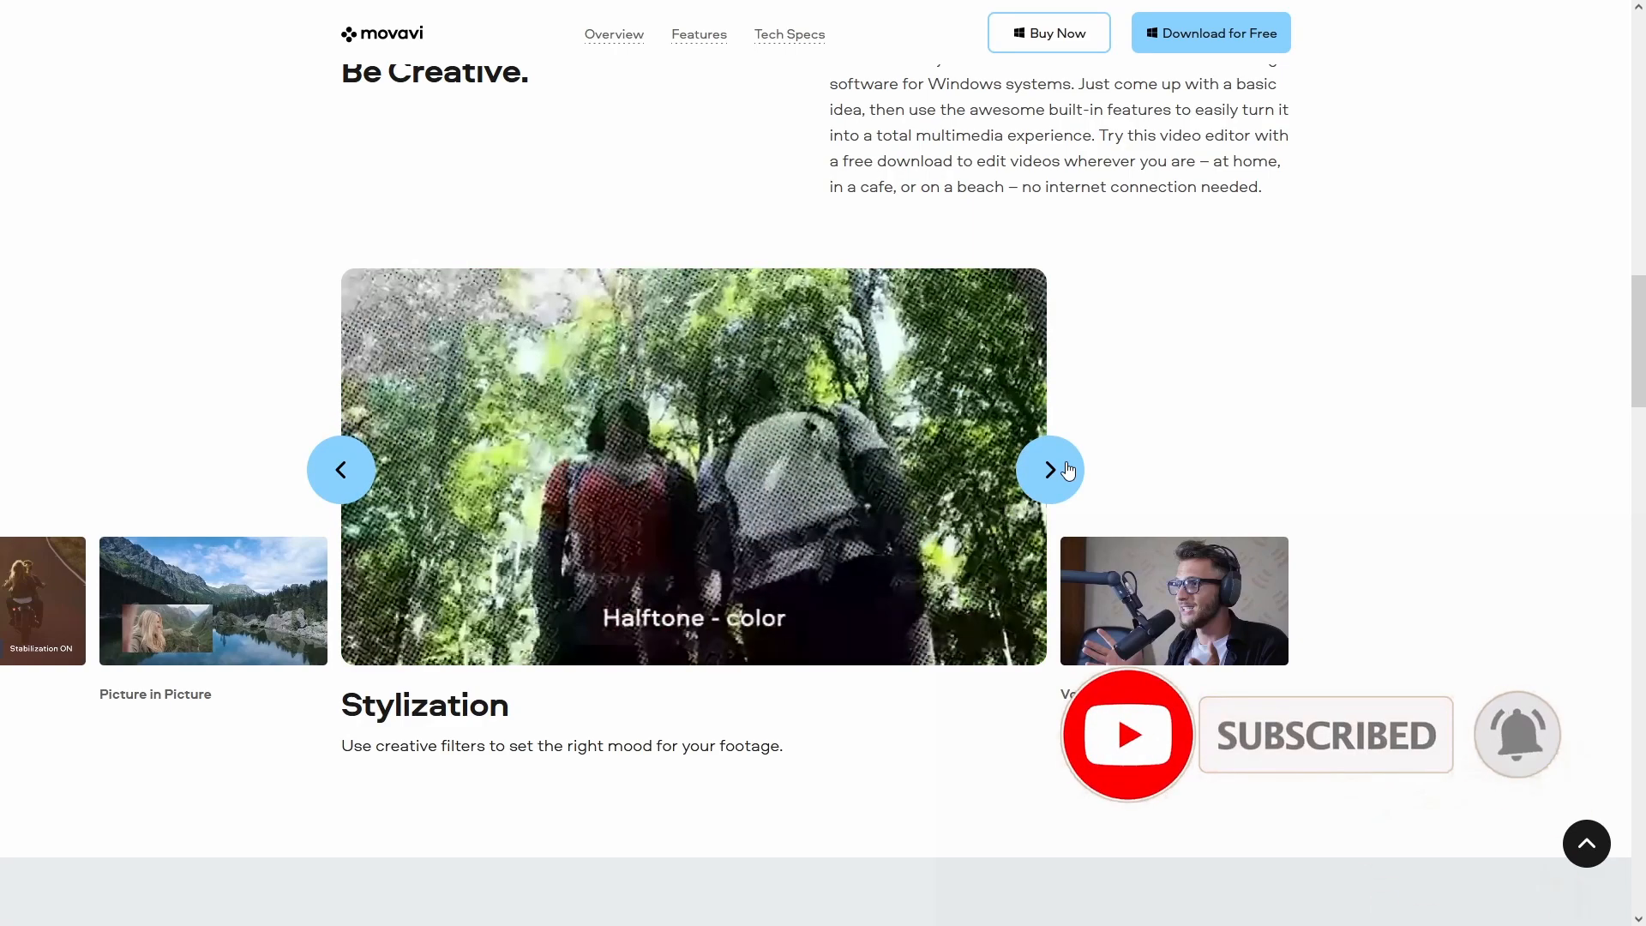
left_click(1067, 470)
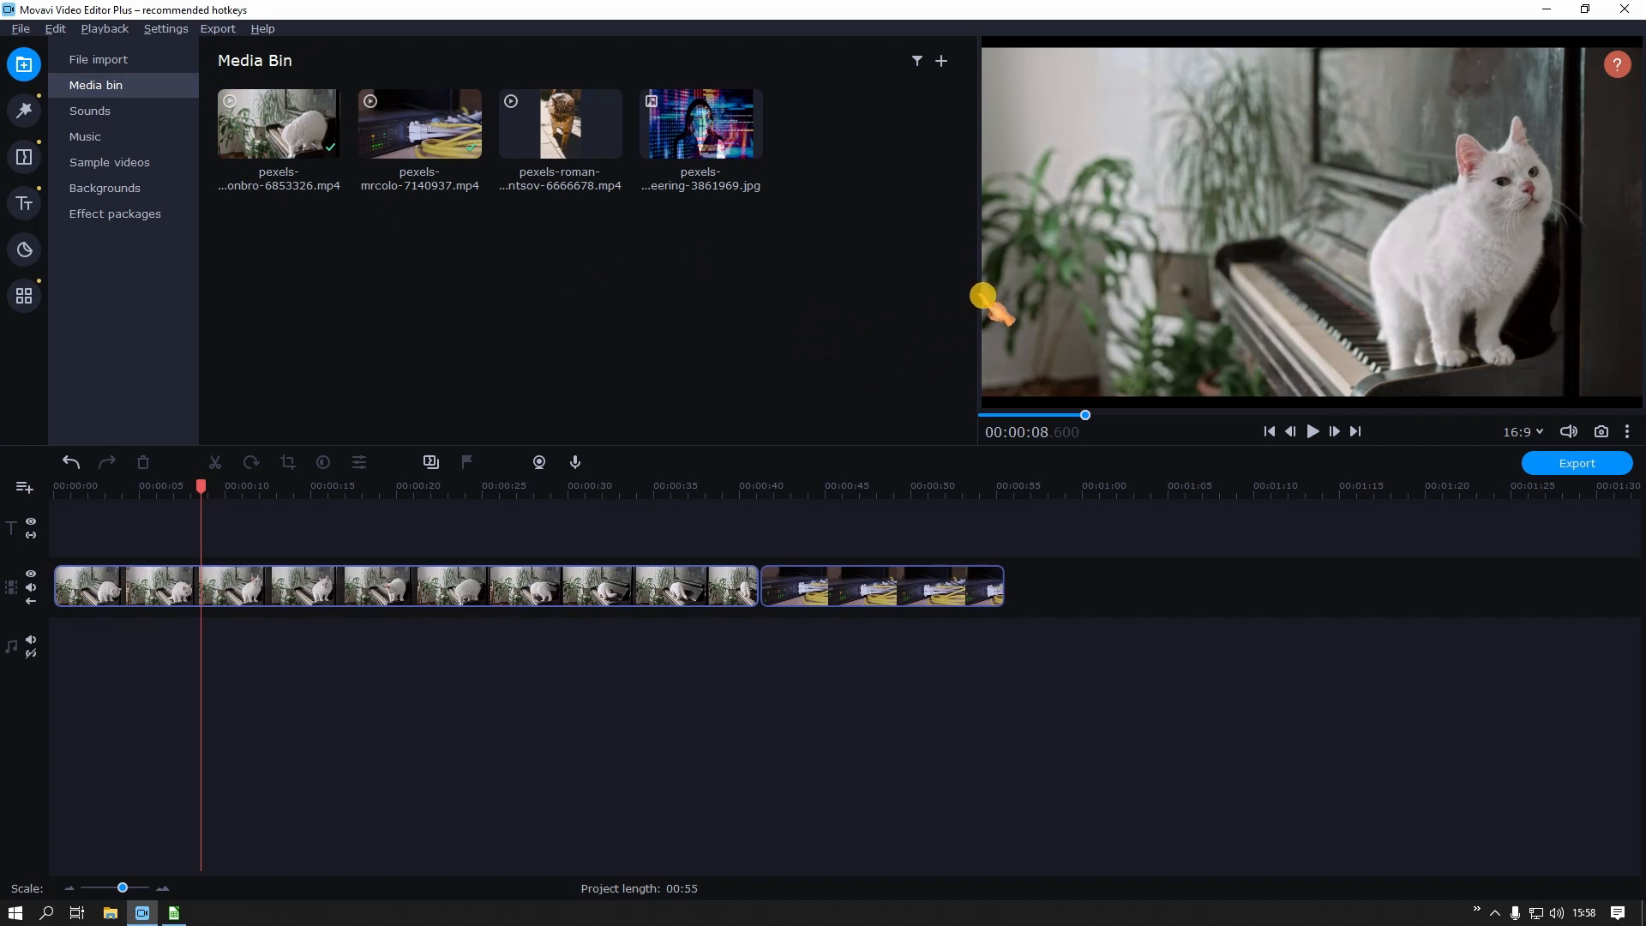
Switch to the Hotkeys.ods spreadsheet, move its window aside and set the font color of the new Open Project hotkey in C7 to Automatic
key("alt+Tab")
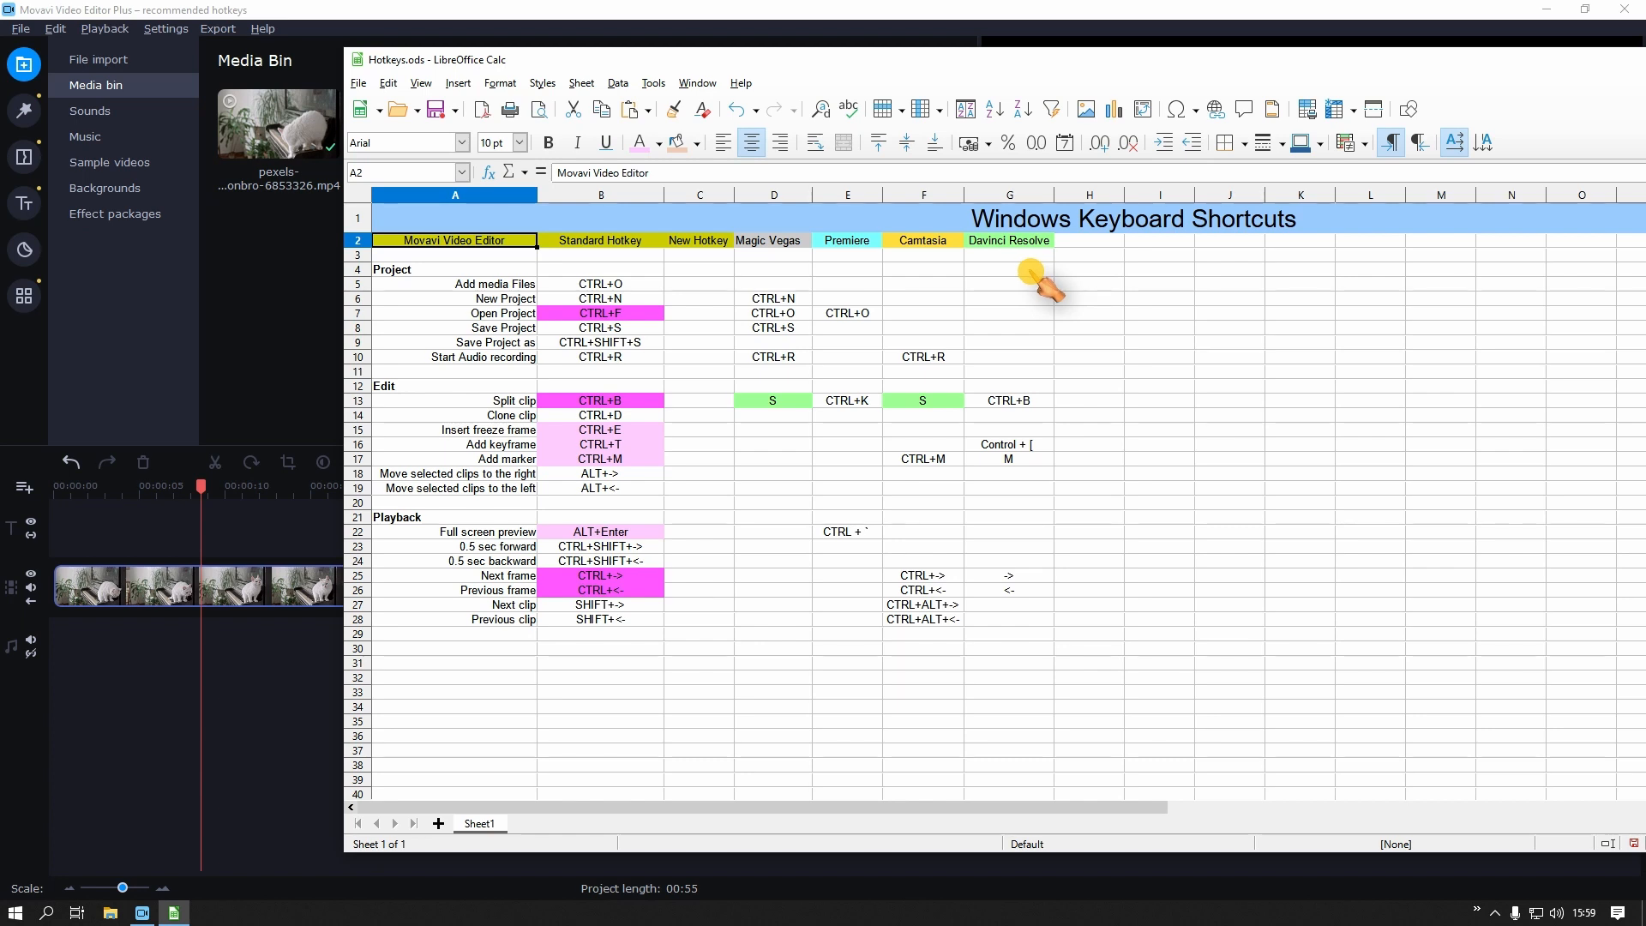
left_click_drag(1005, 59, 1438, 243)
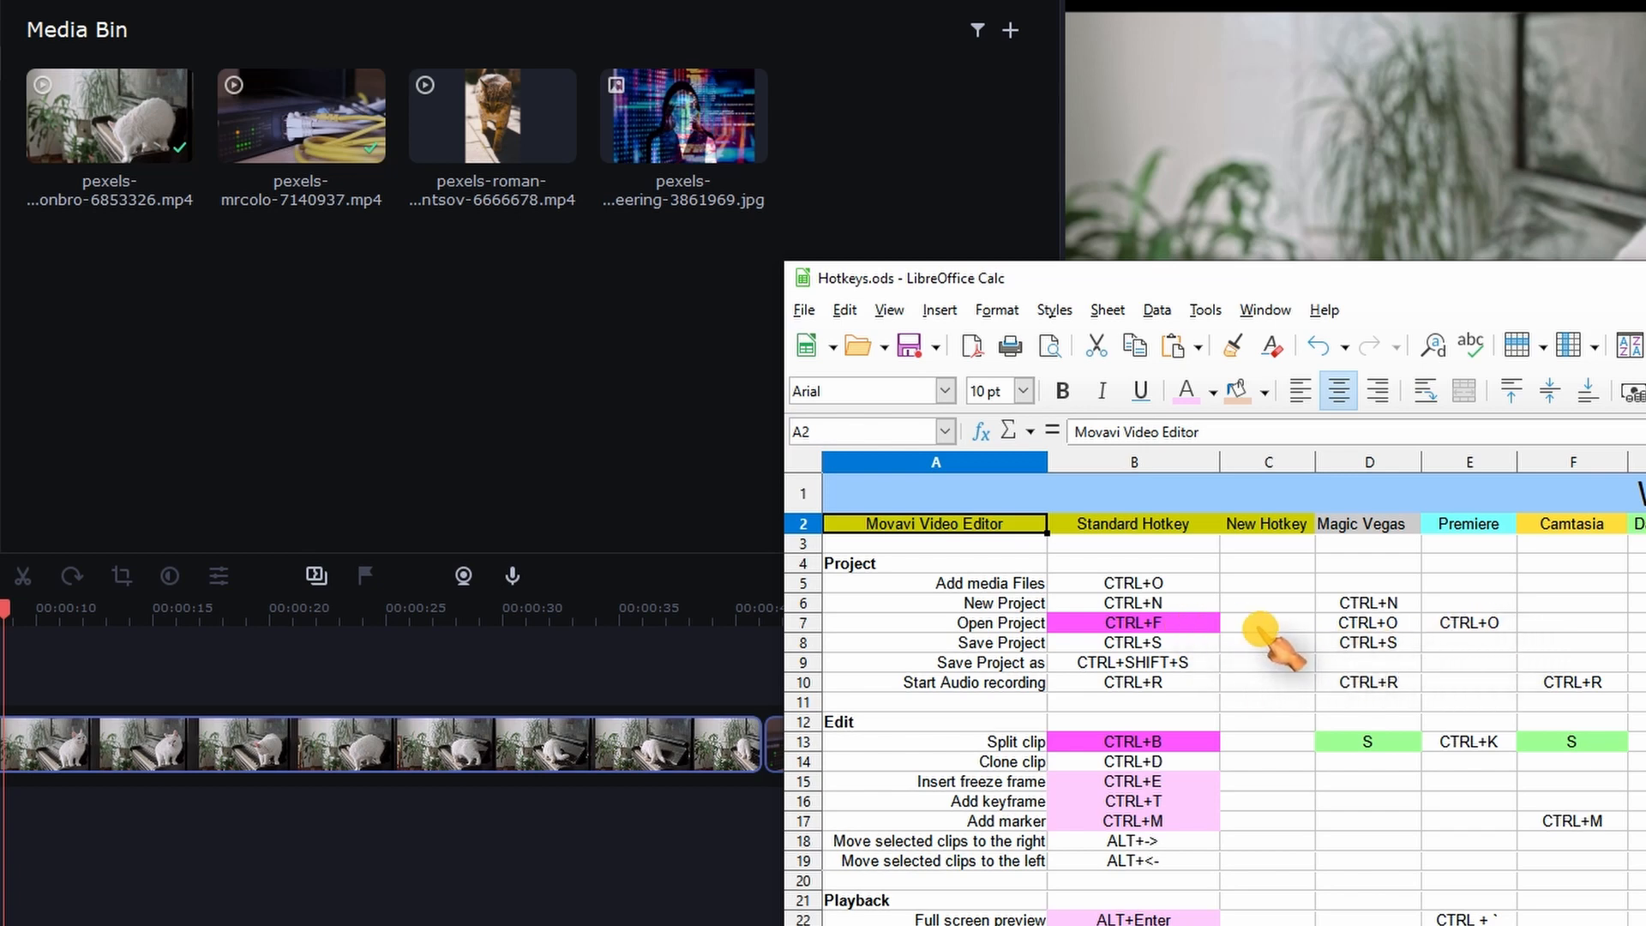
left_click(1300, 625)
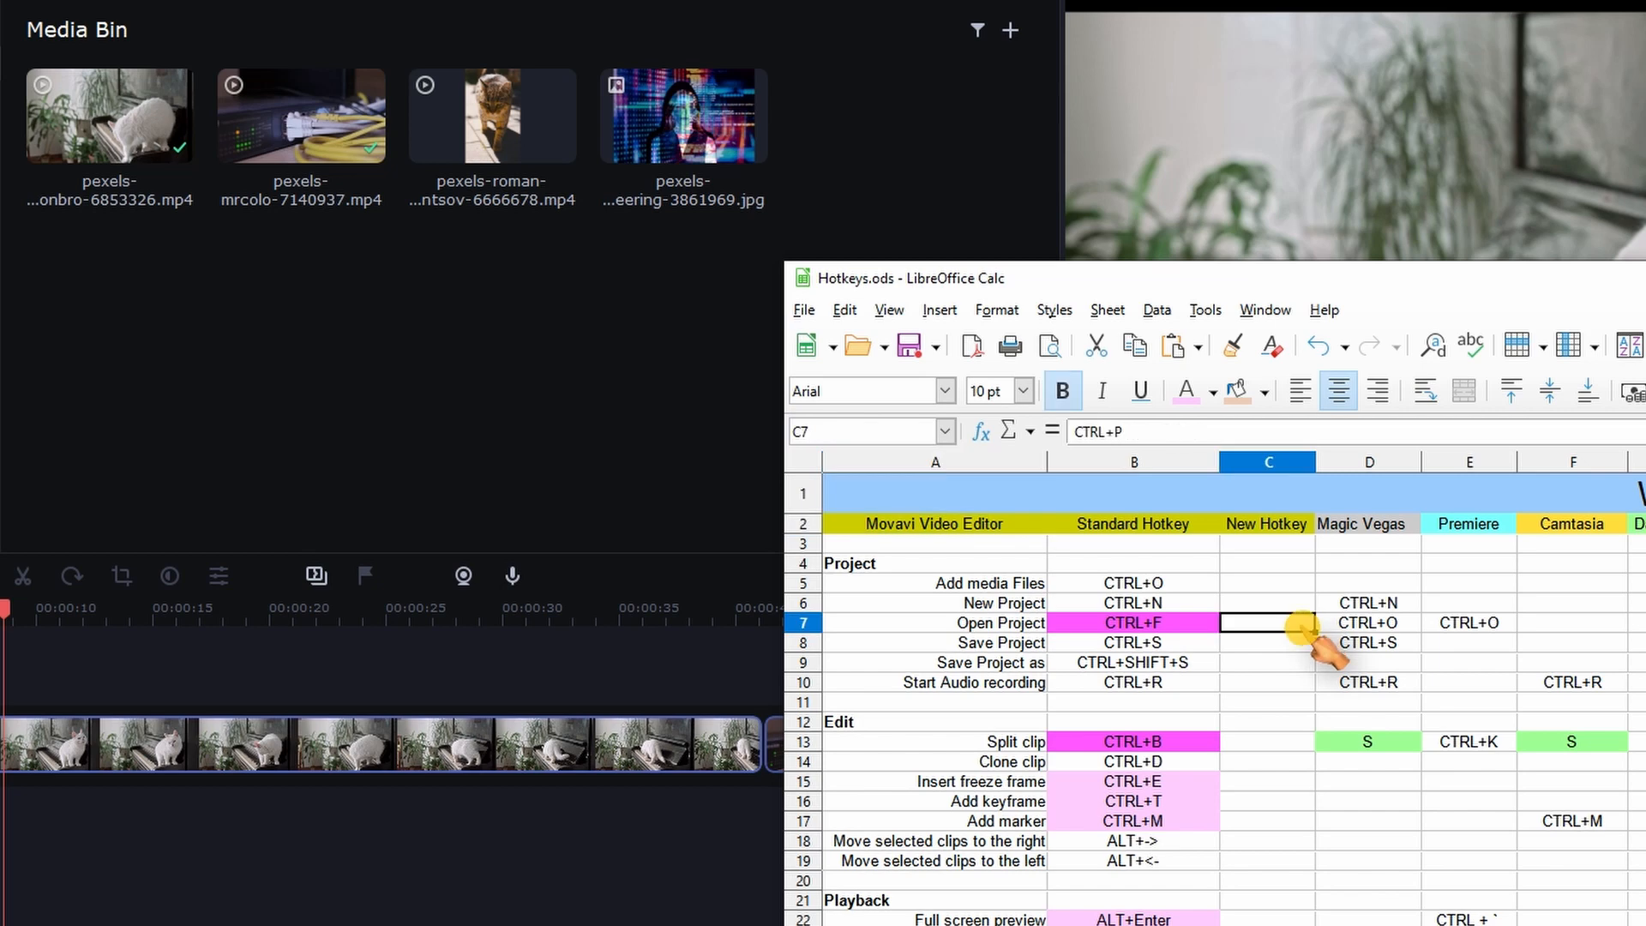
left_click(1212, 393)
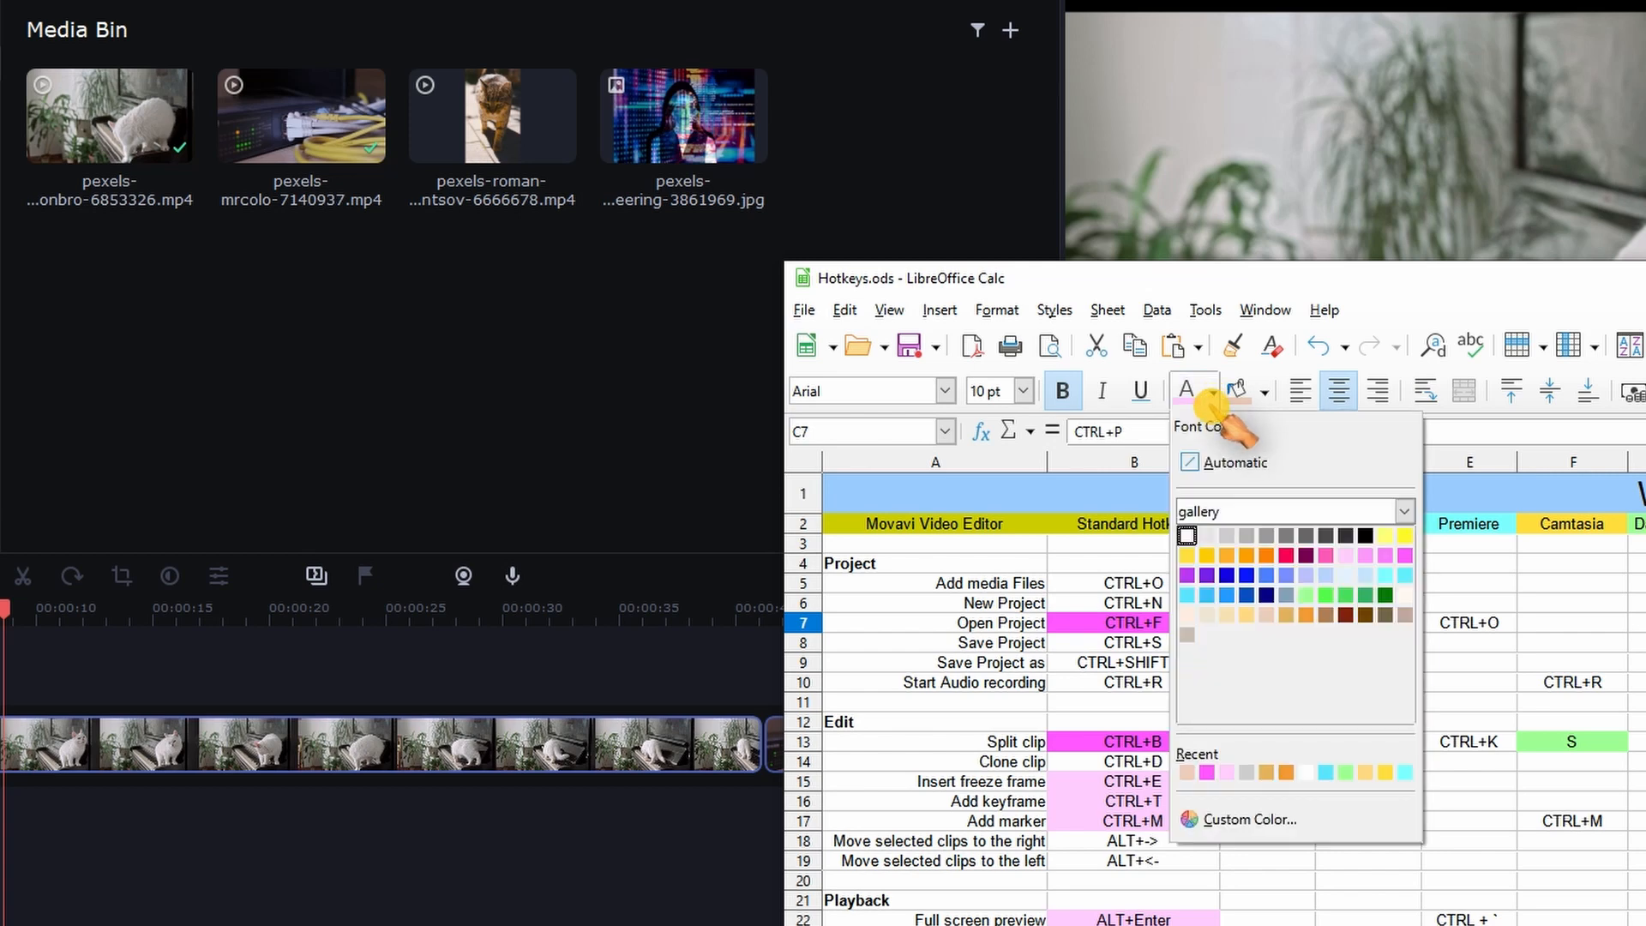
left_click(1195, 463)
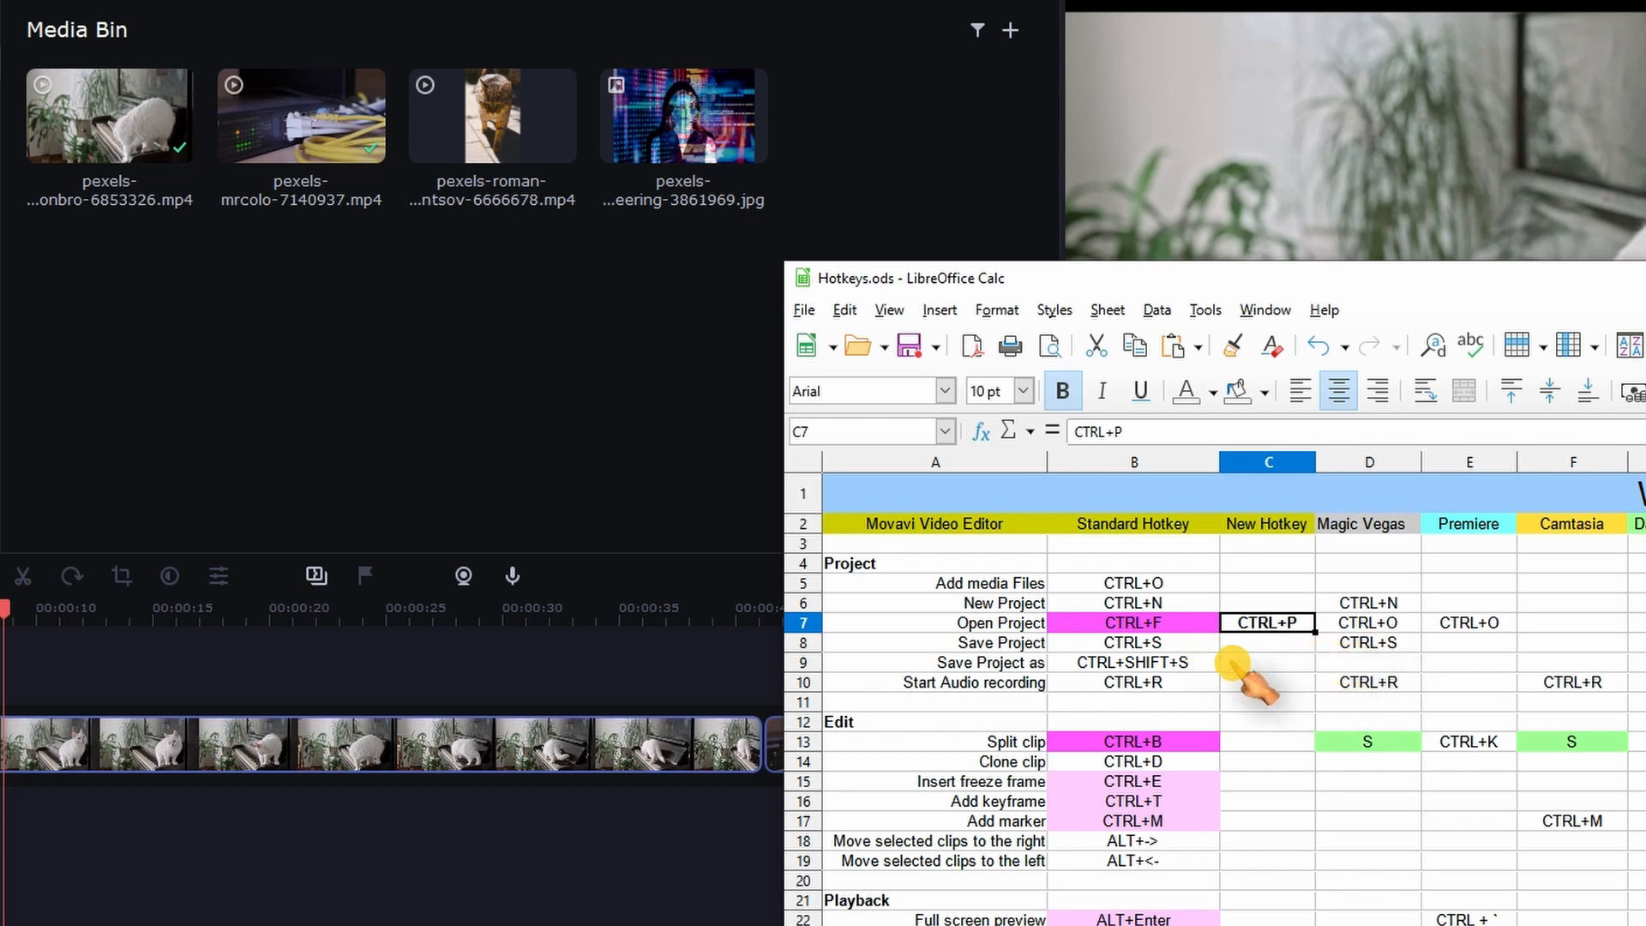
Review the standard hotkeys for Save Project as, Start Audio recording and Split clip in column B
left_click(1205, 664)
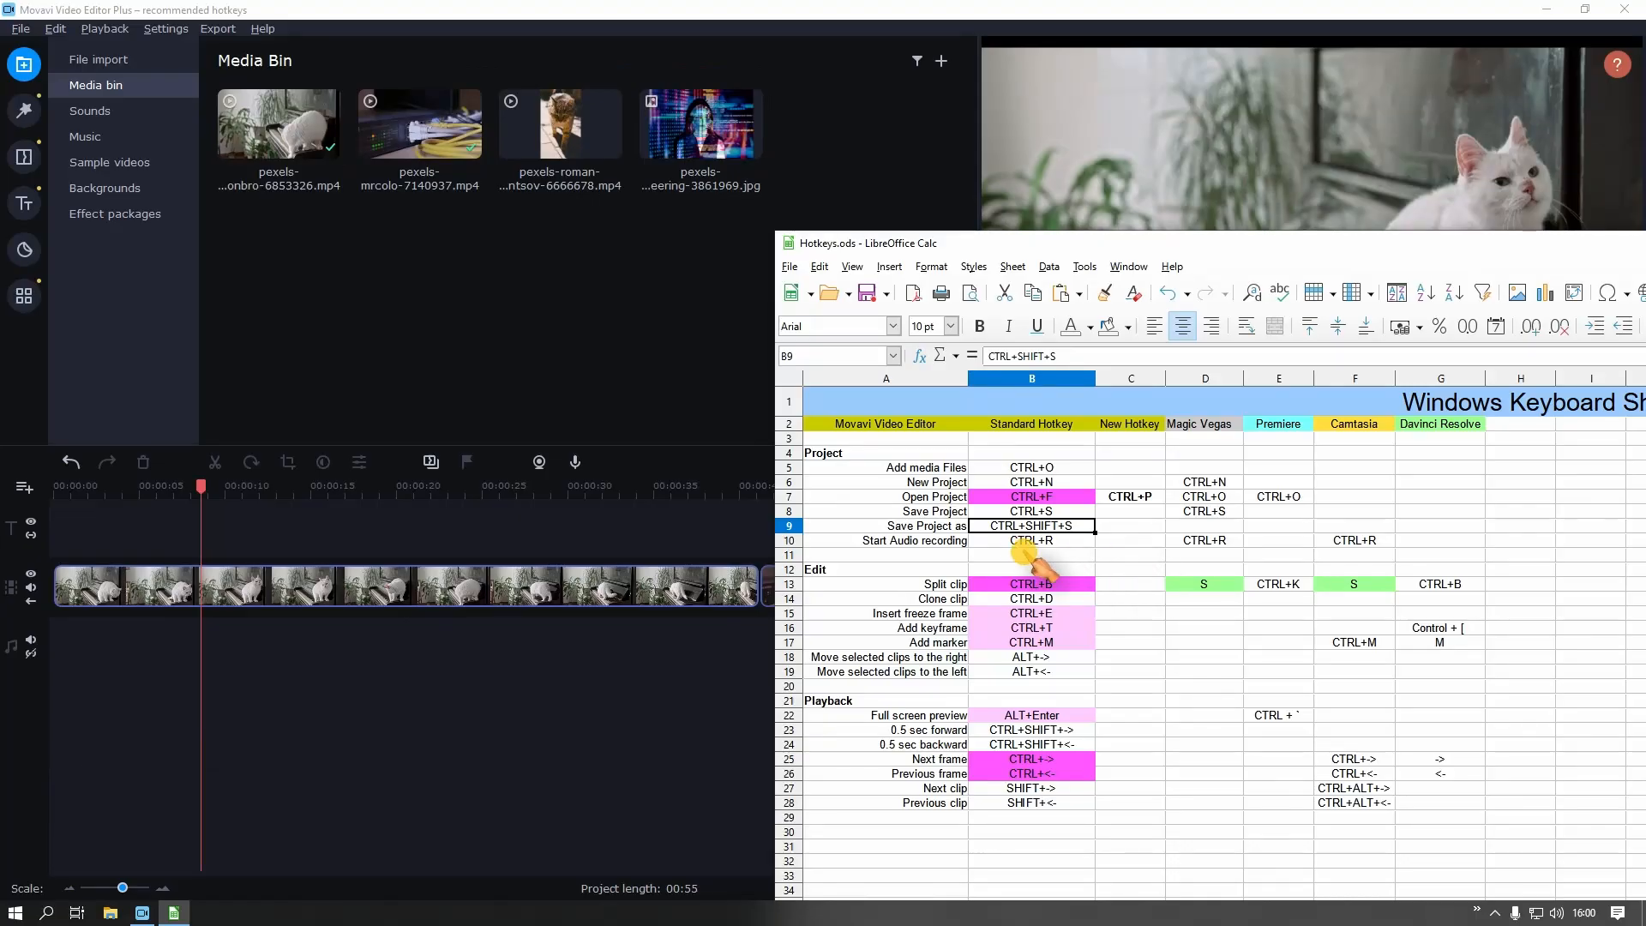
left_click(1133, 682)
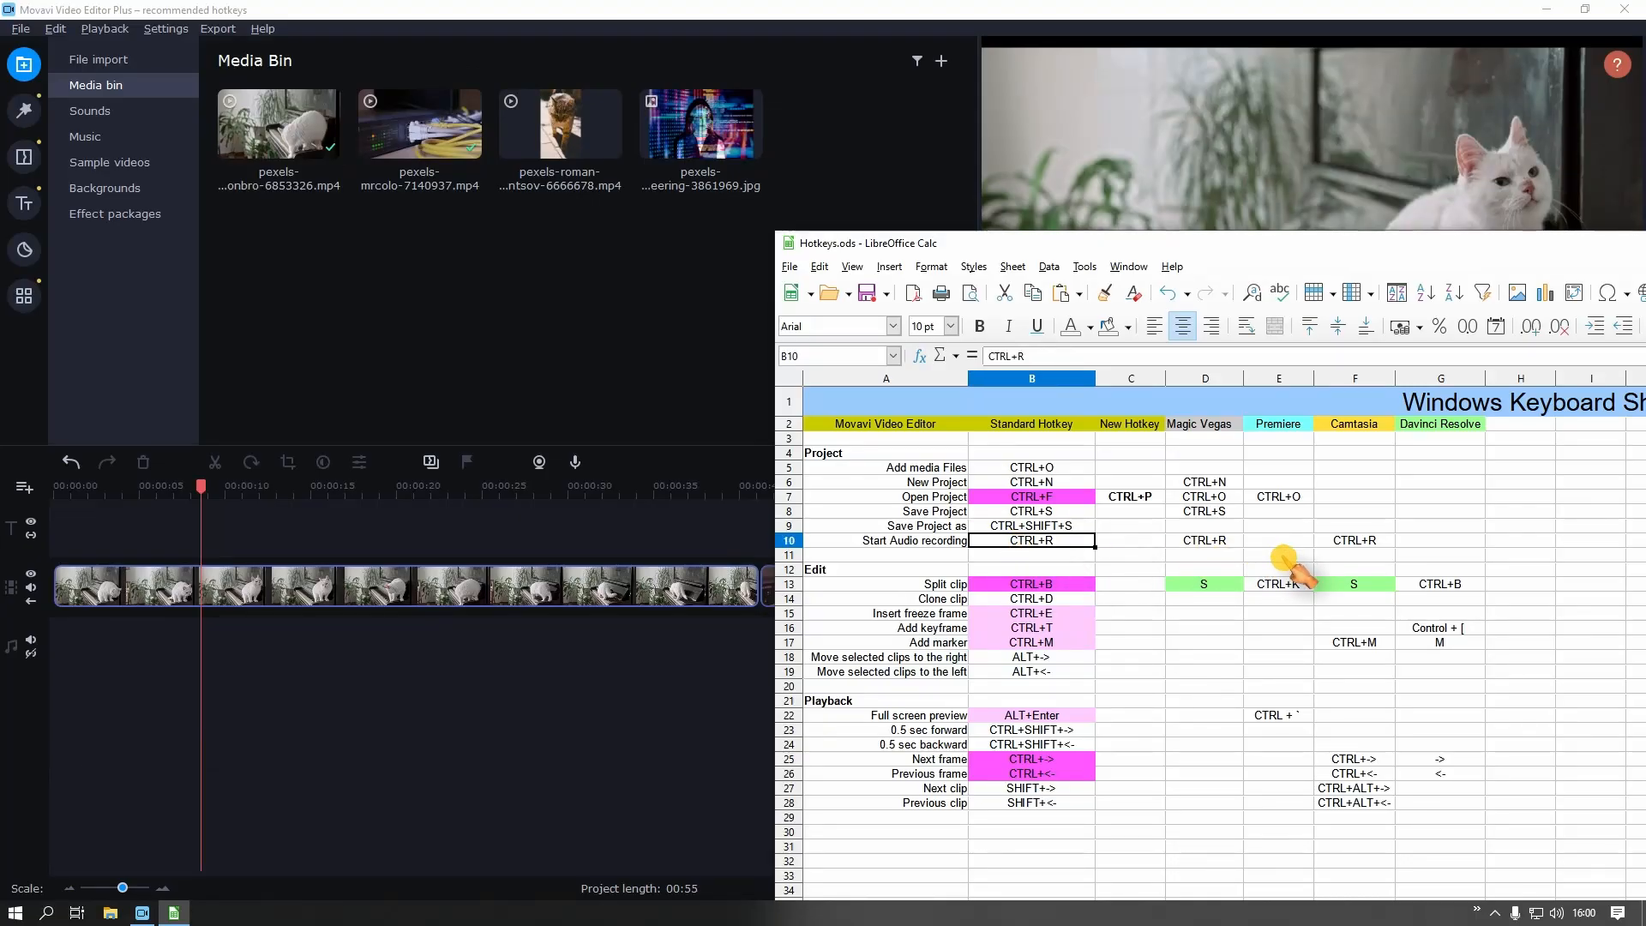
left_click(1056, 583)
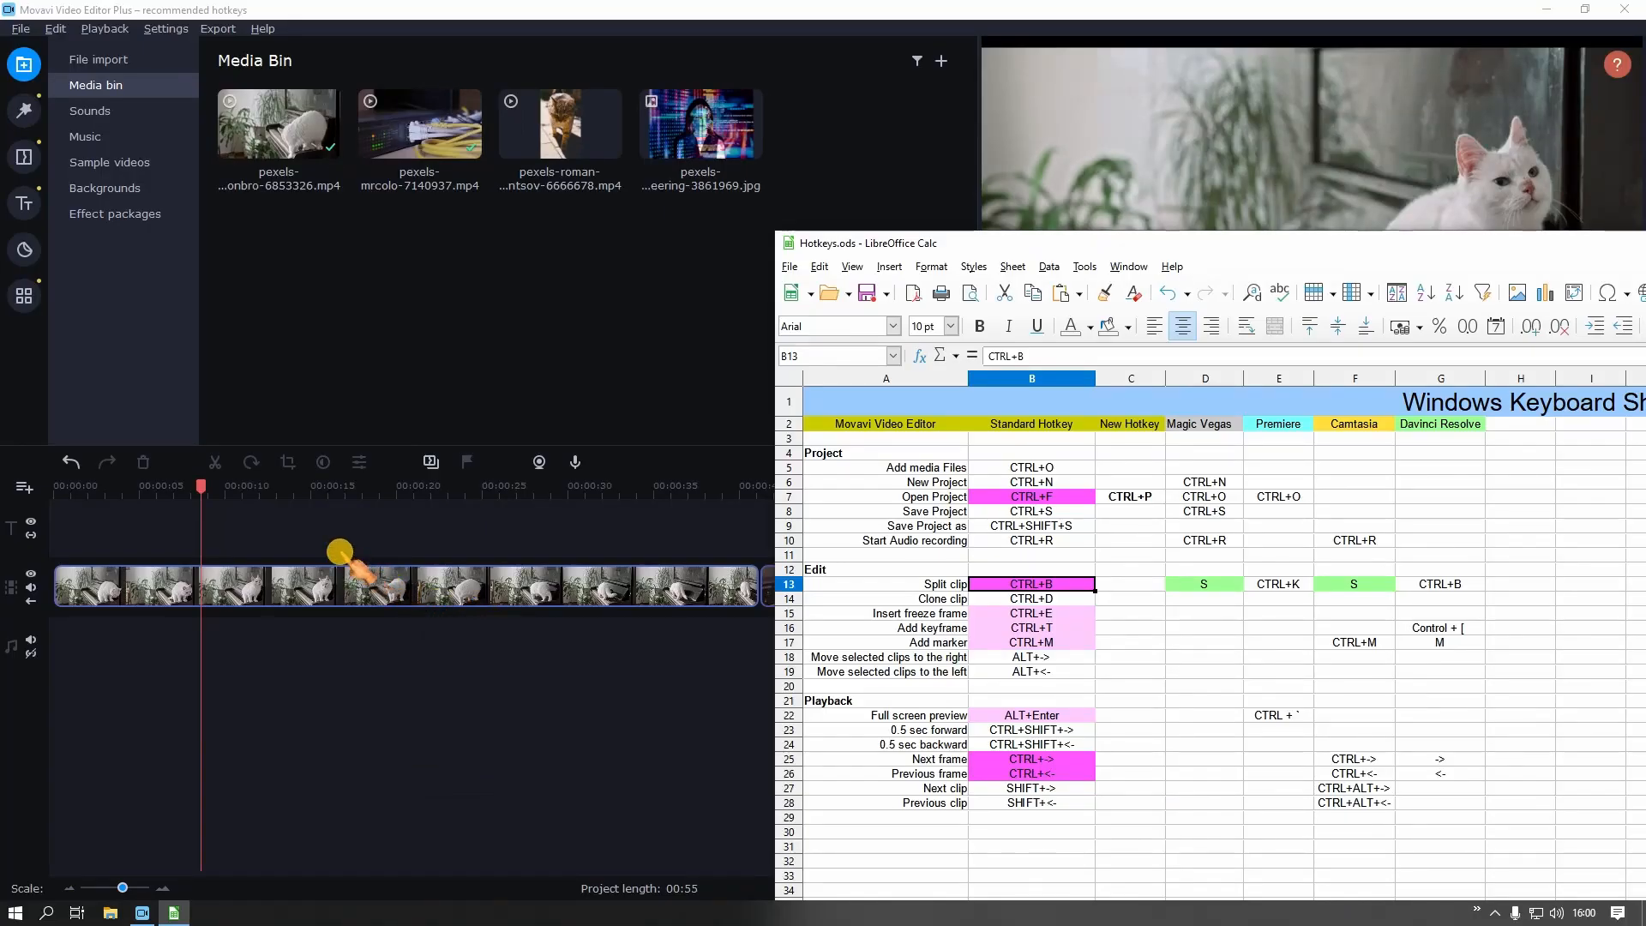
Switch to Movavi Video Editor, split the cat clip at 00:00:10.800, check the separate parts and undo the split
left_click(319, 535)
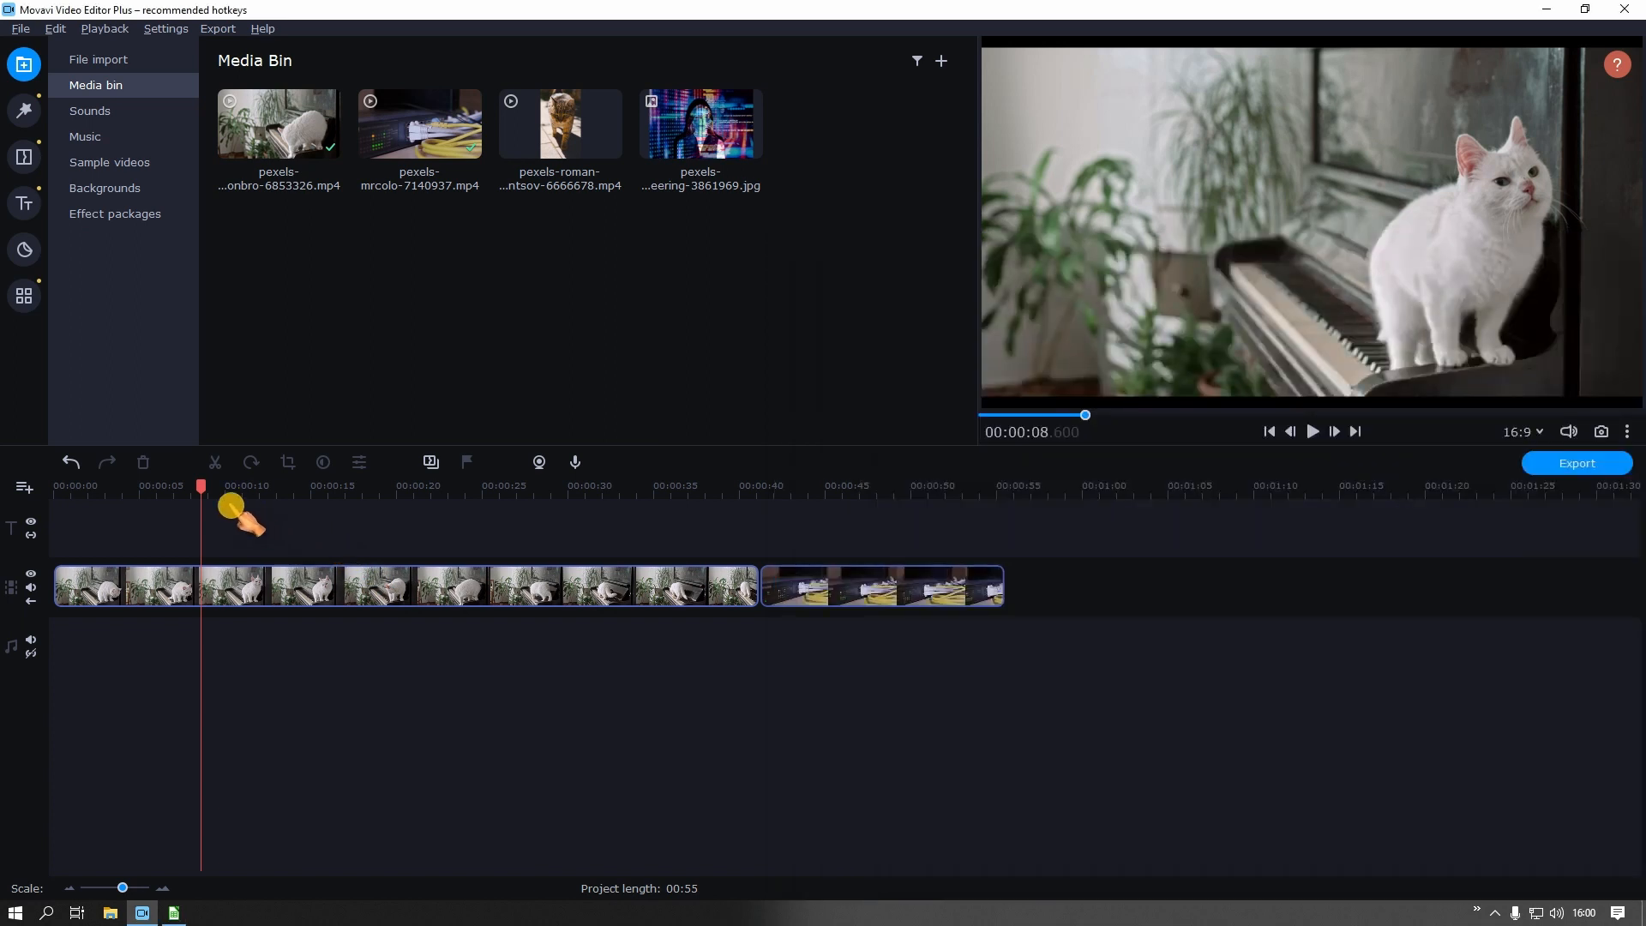
left_click(238, 587)
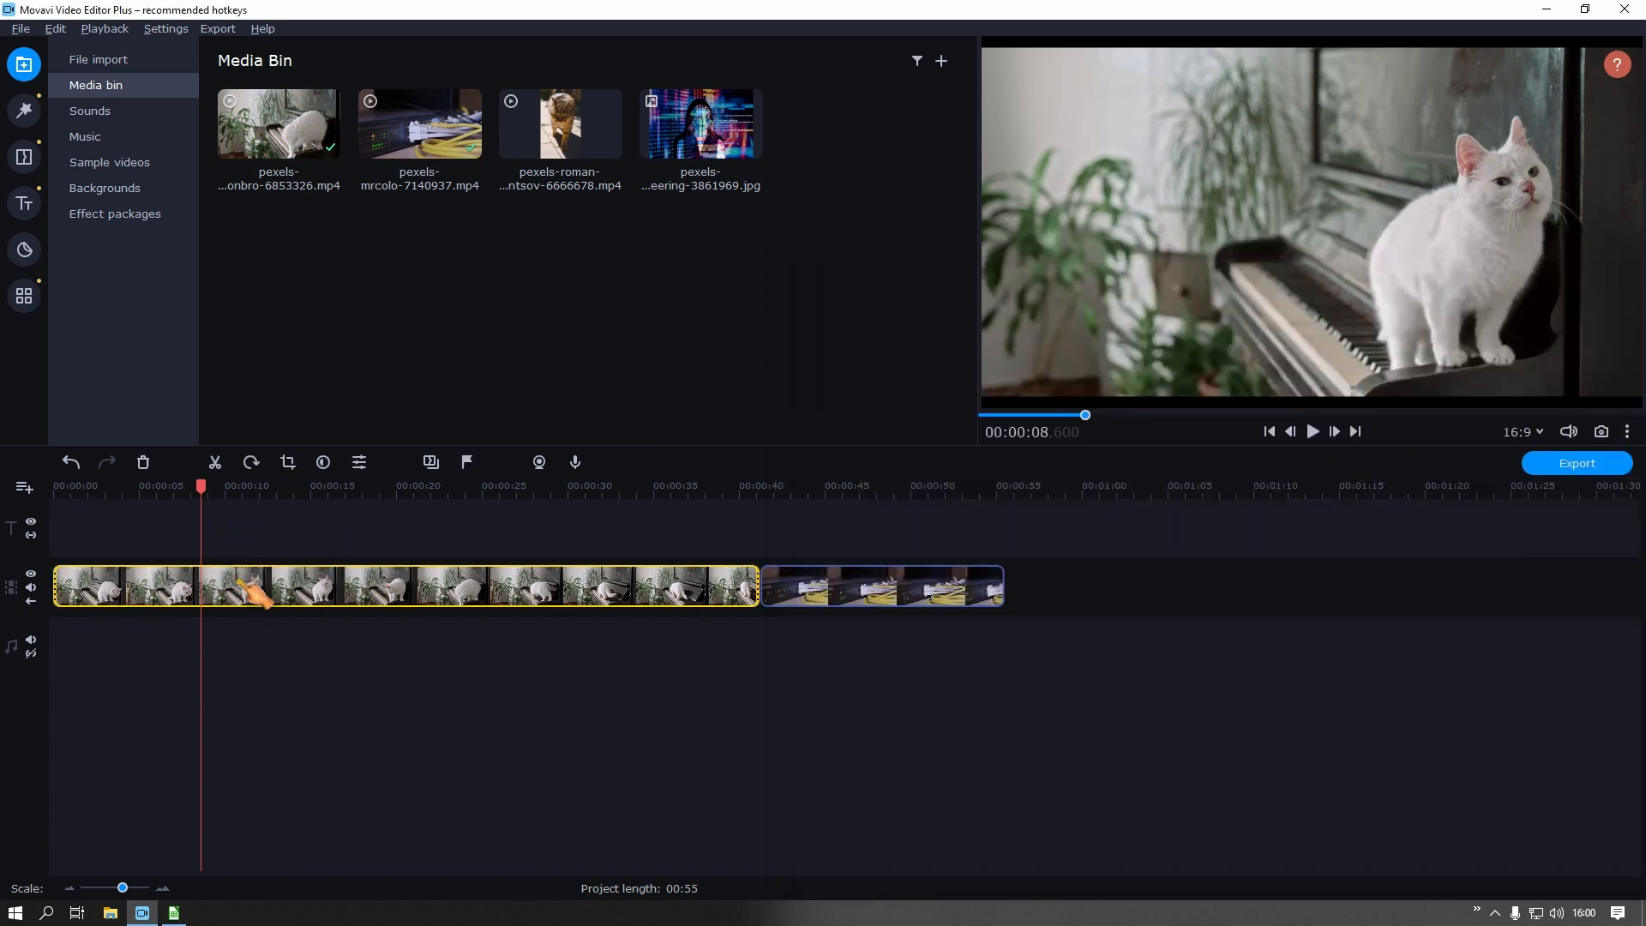
key("ctrl+b")
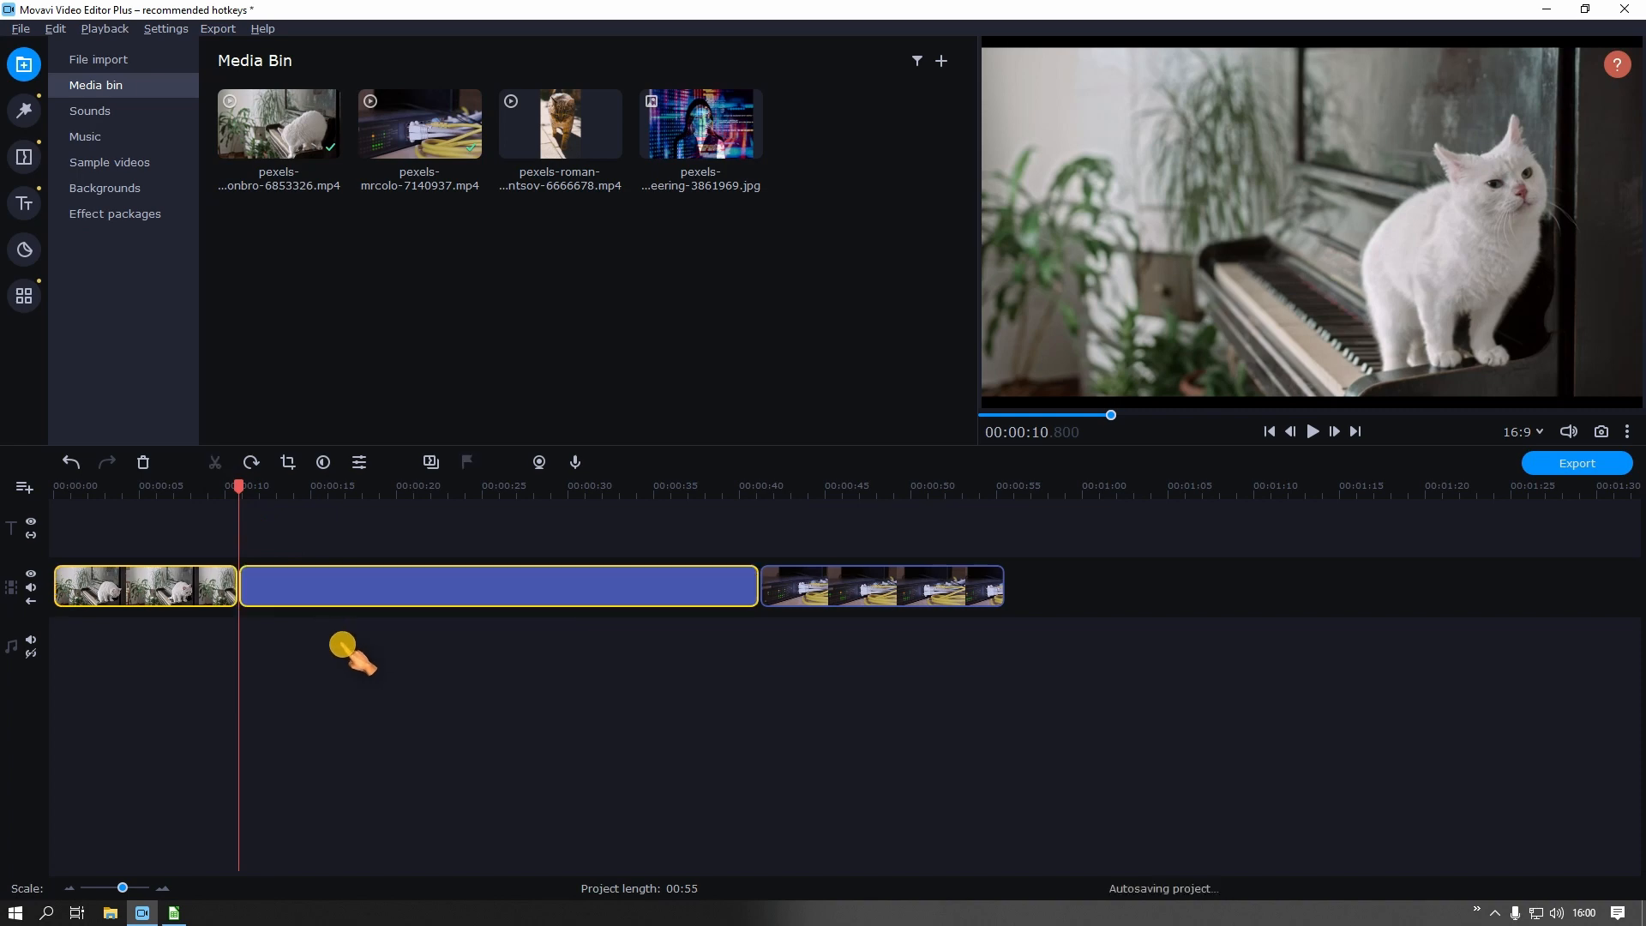
left_click_drag(842, 638, 748, 602)
left_click_drag(578, 593, 727, 593)
left_click_drag(273, 582, 375, 579)
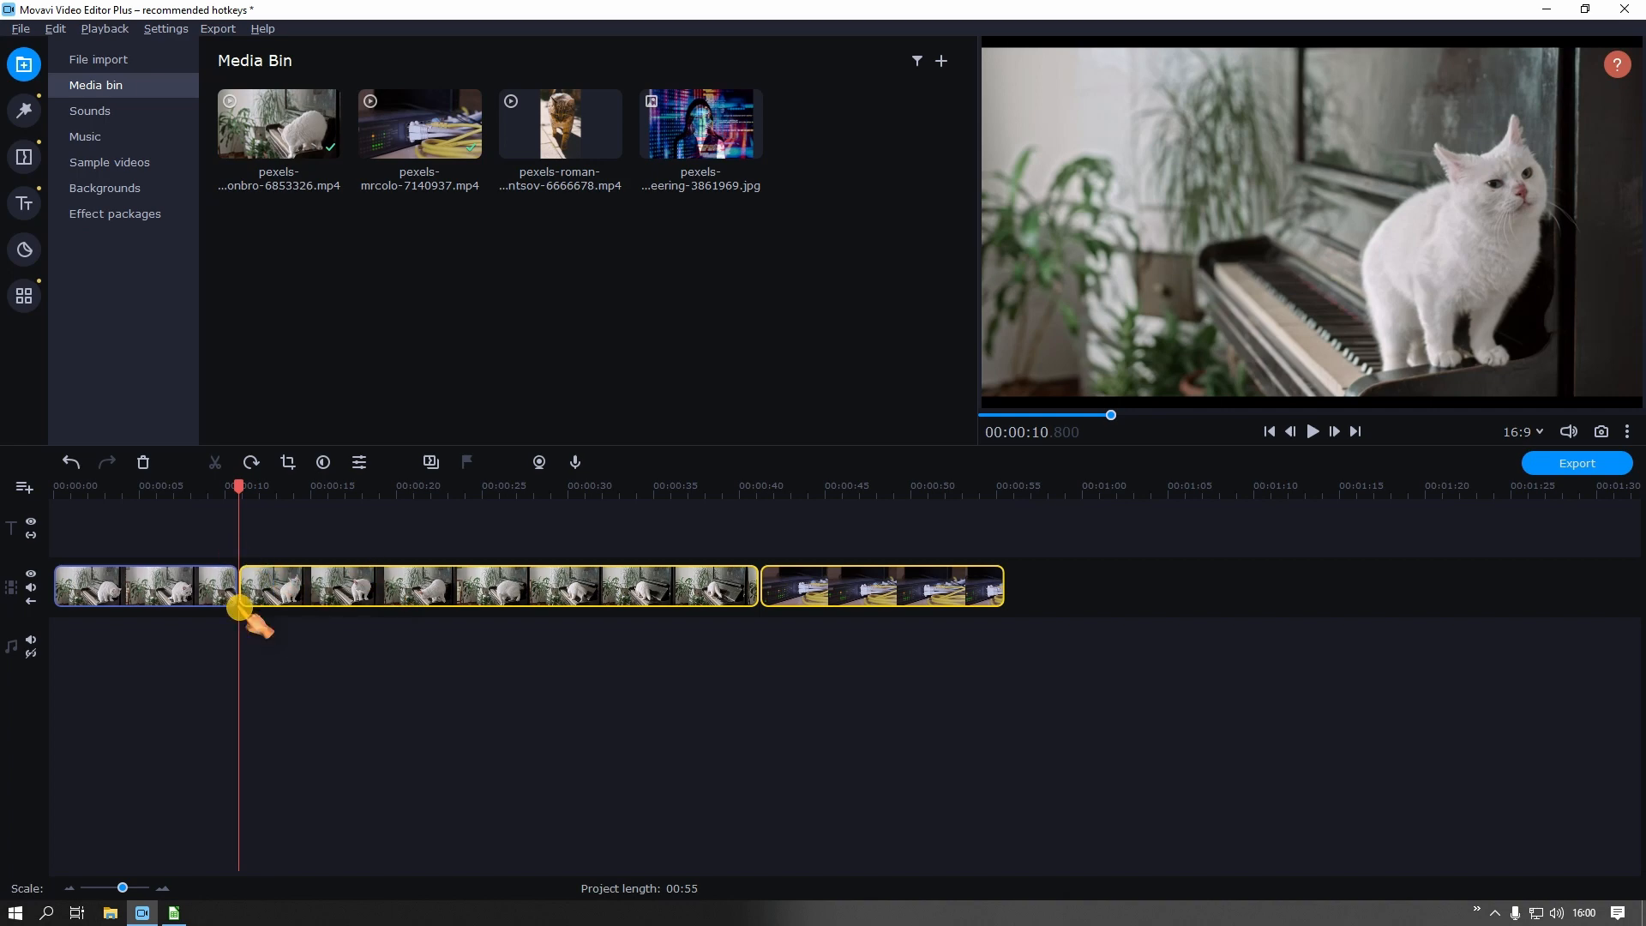
key("ctrl+z")
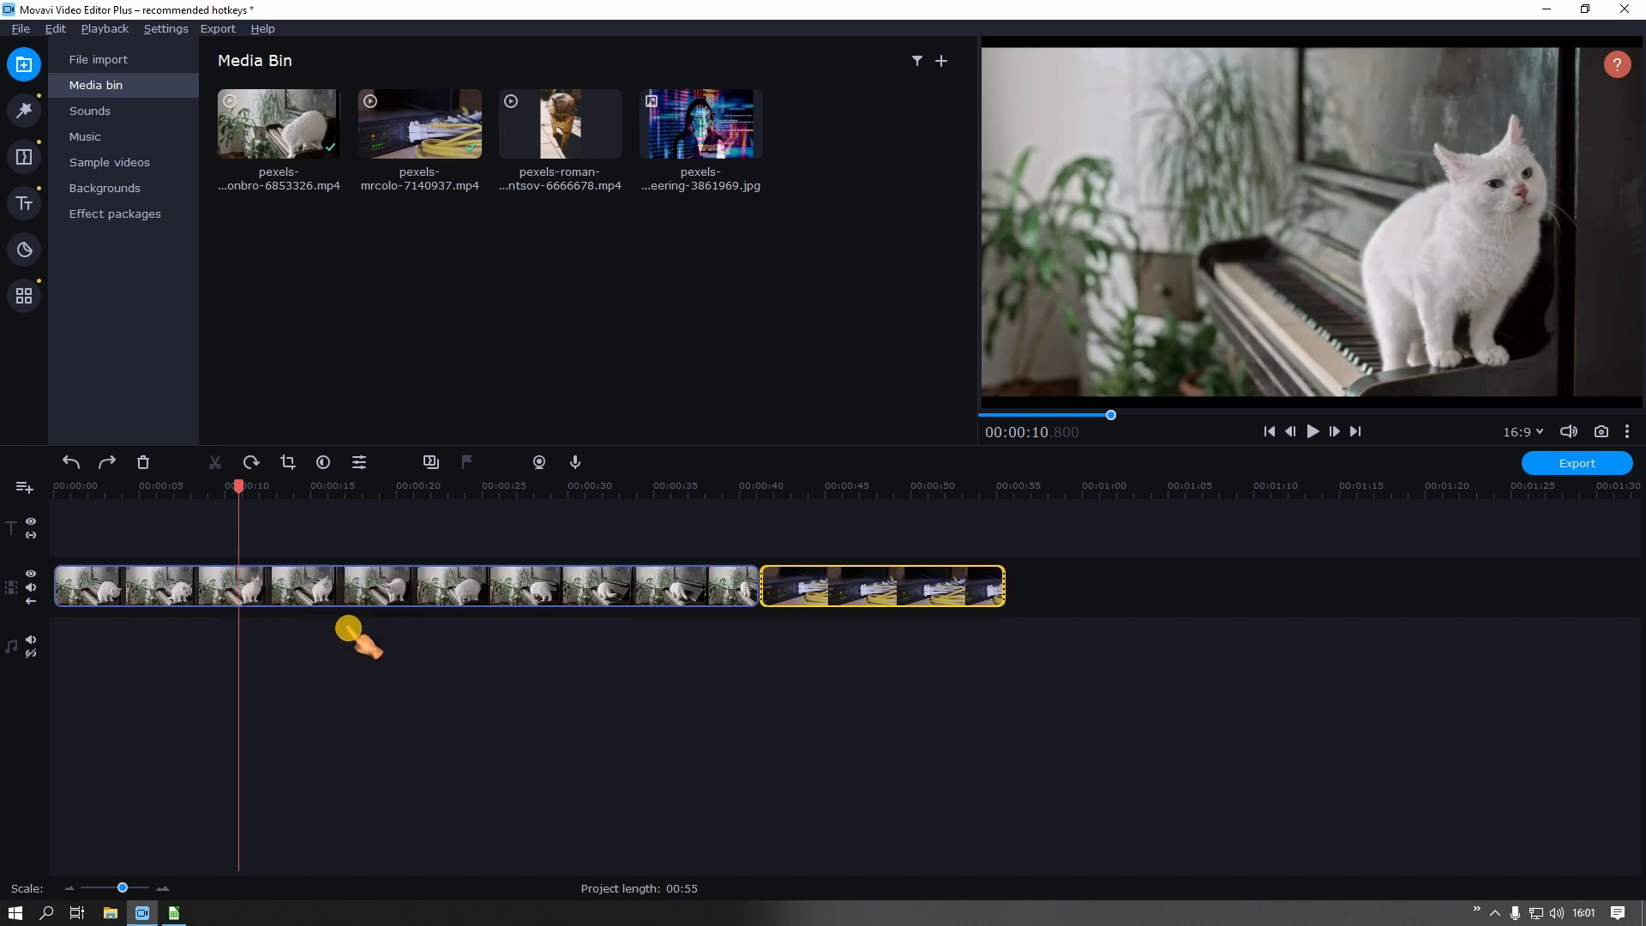
Return to the hotkeys spreadsheet and reveal the new Split clip hotkey in C13 by setting its font color to Automatic
key("alt+Tab")
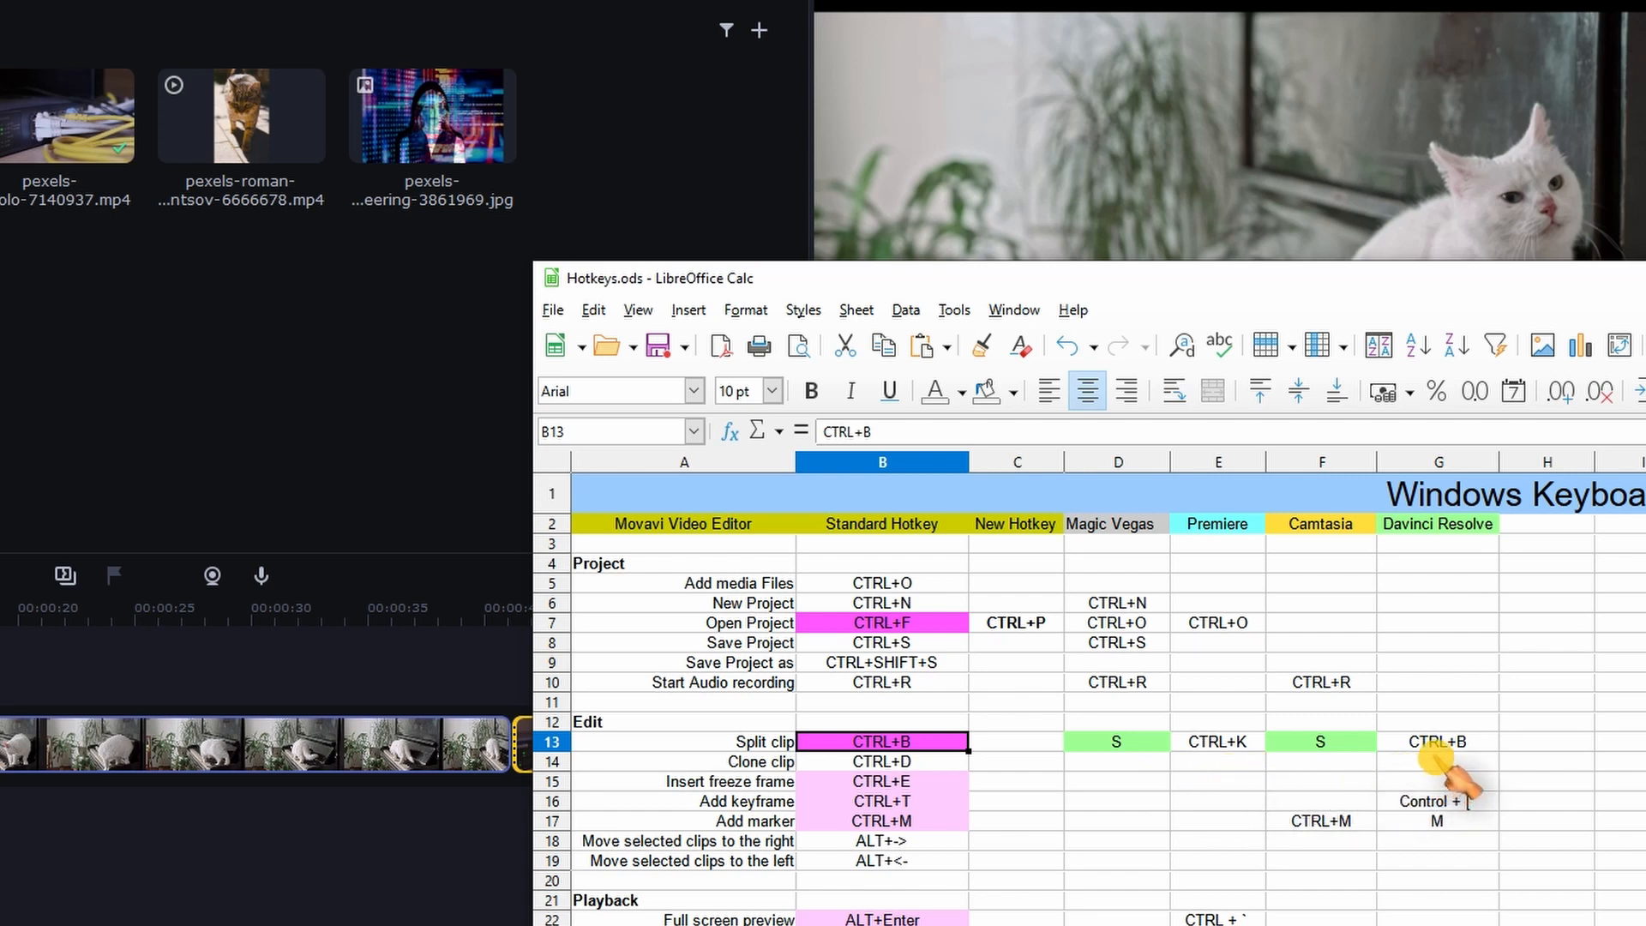
left_click(1020, 742)
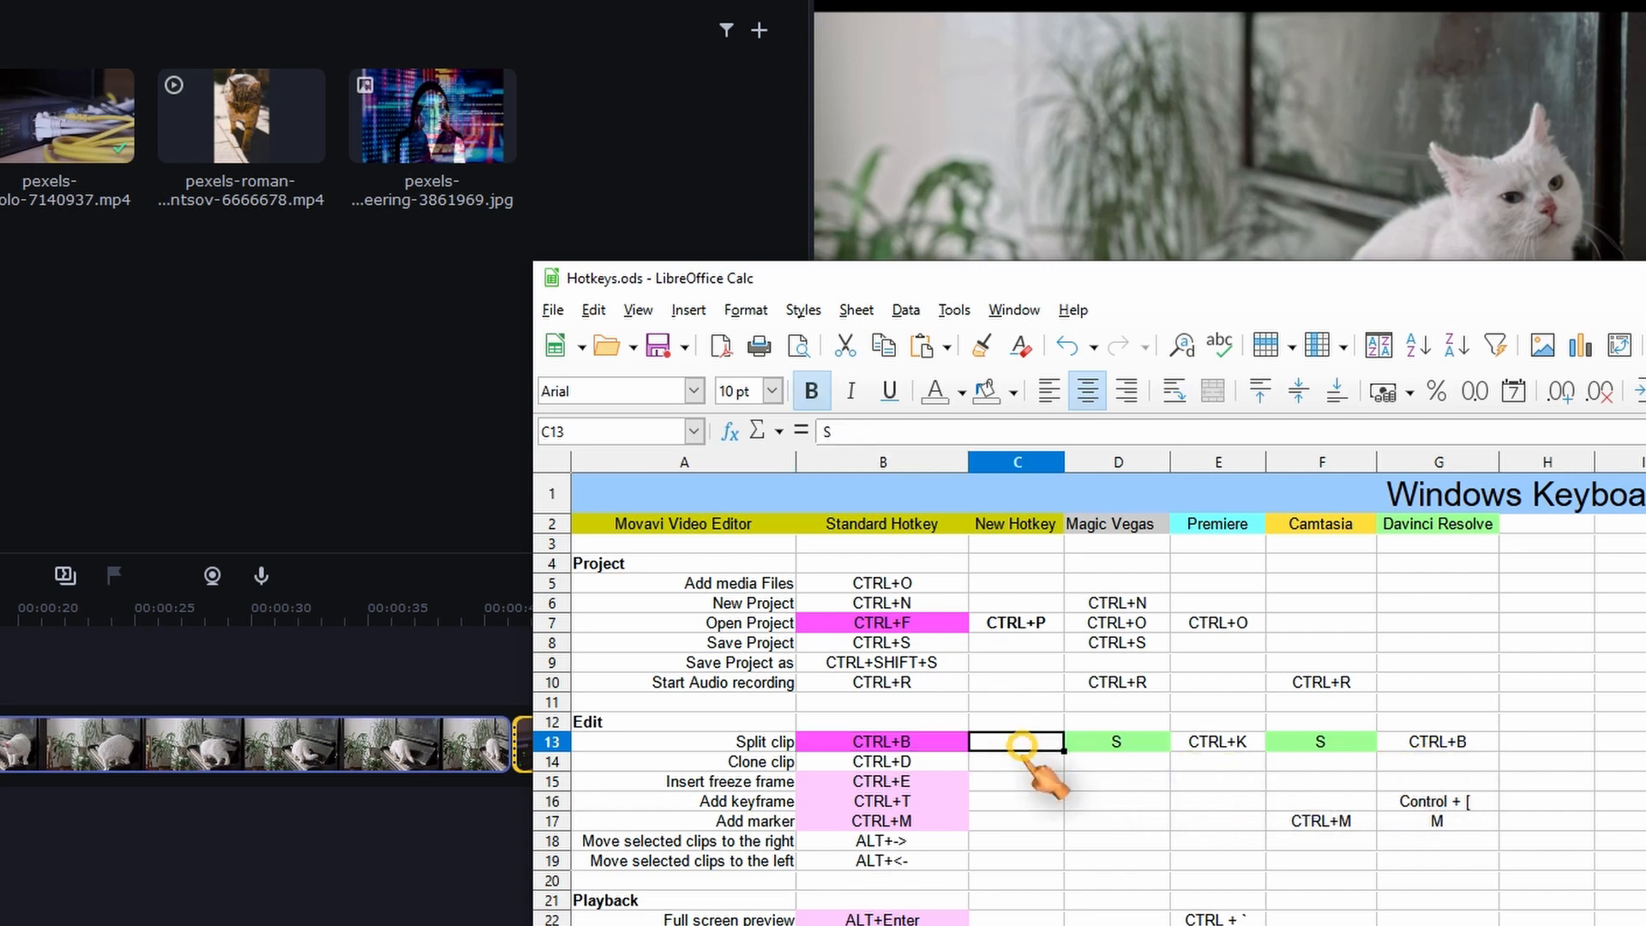
left_click(962, 392)
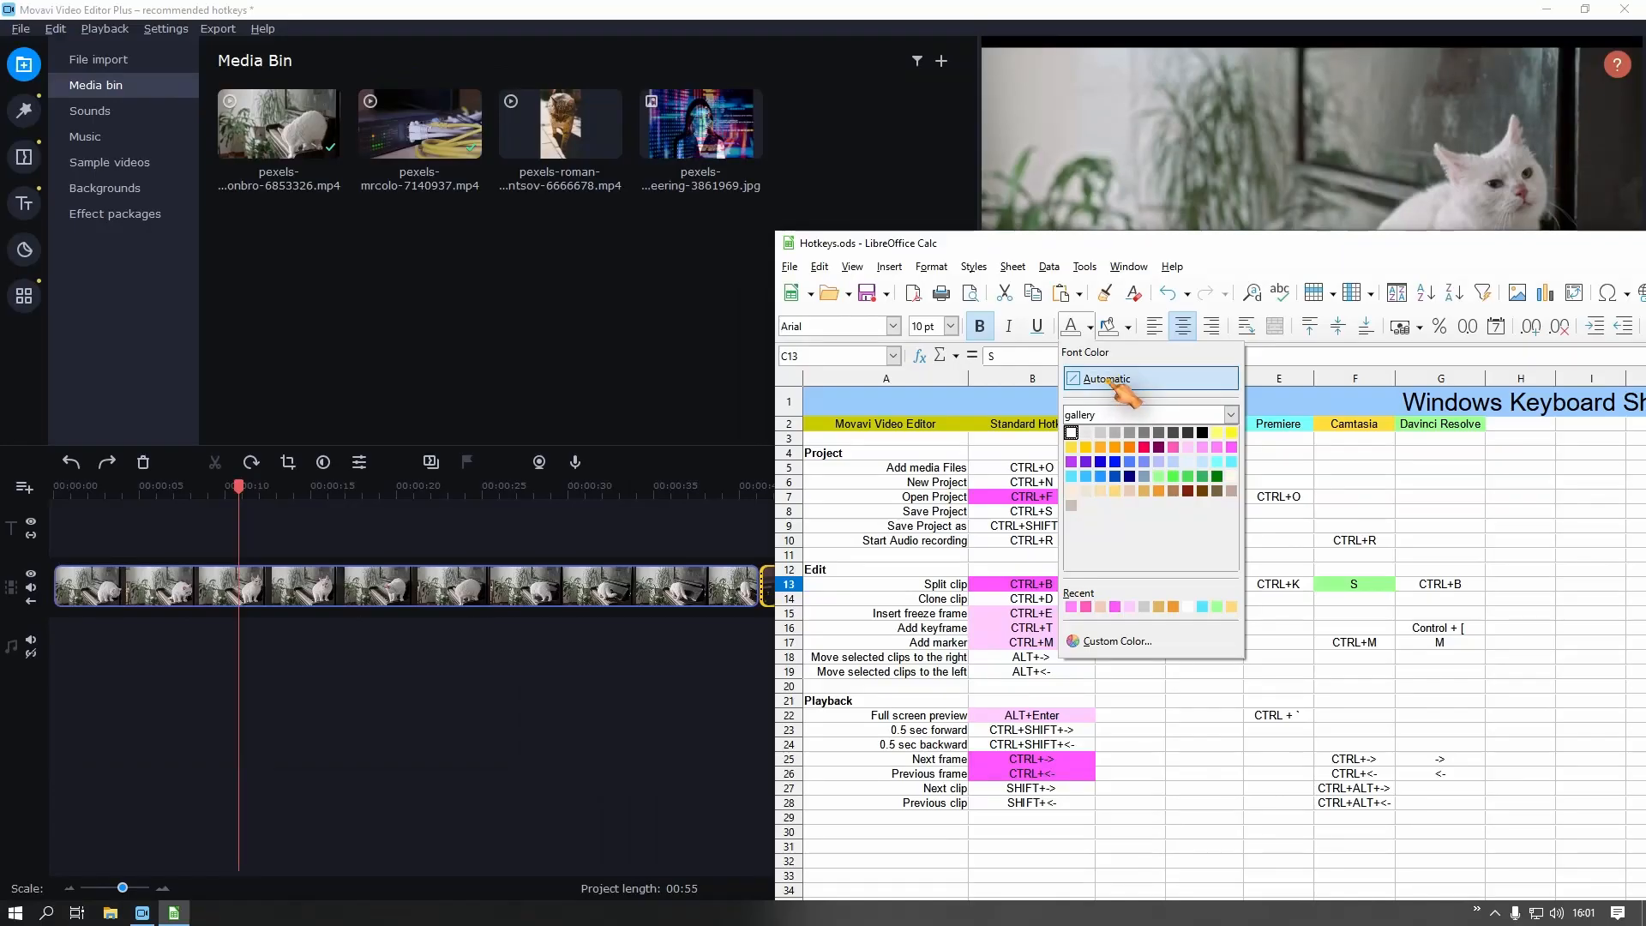
left_click(983, 462)
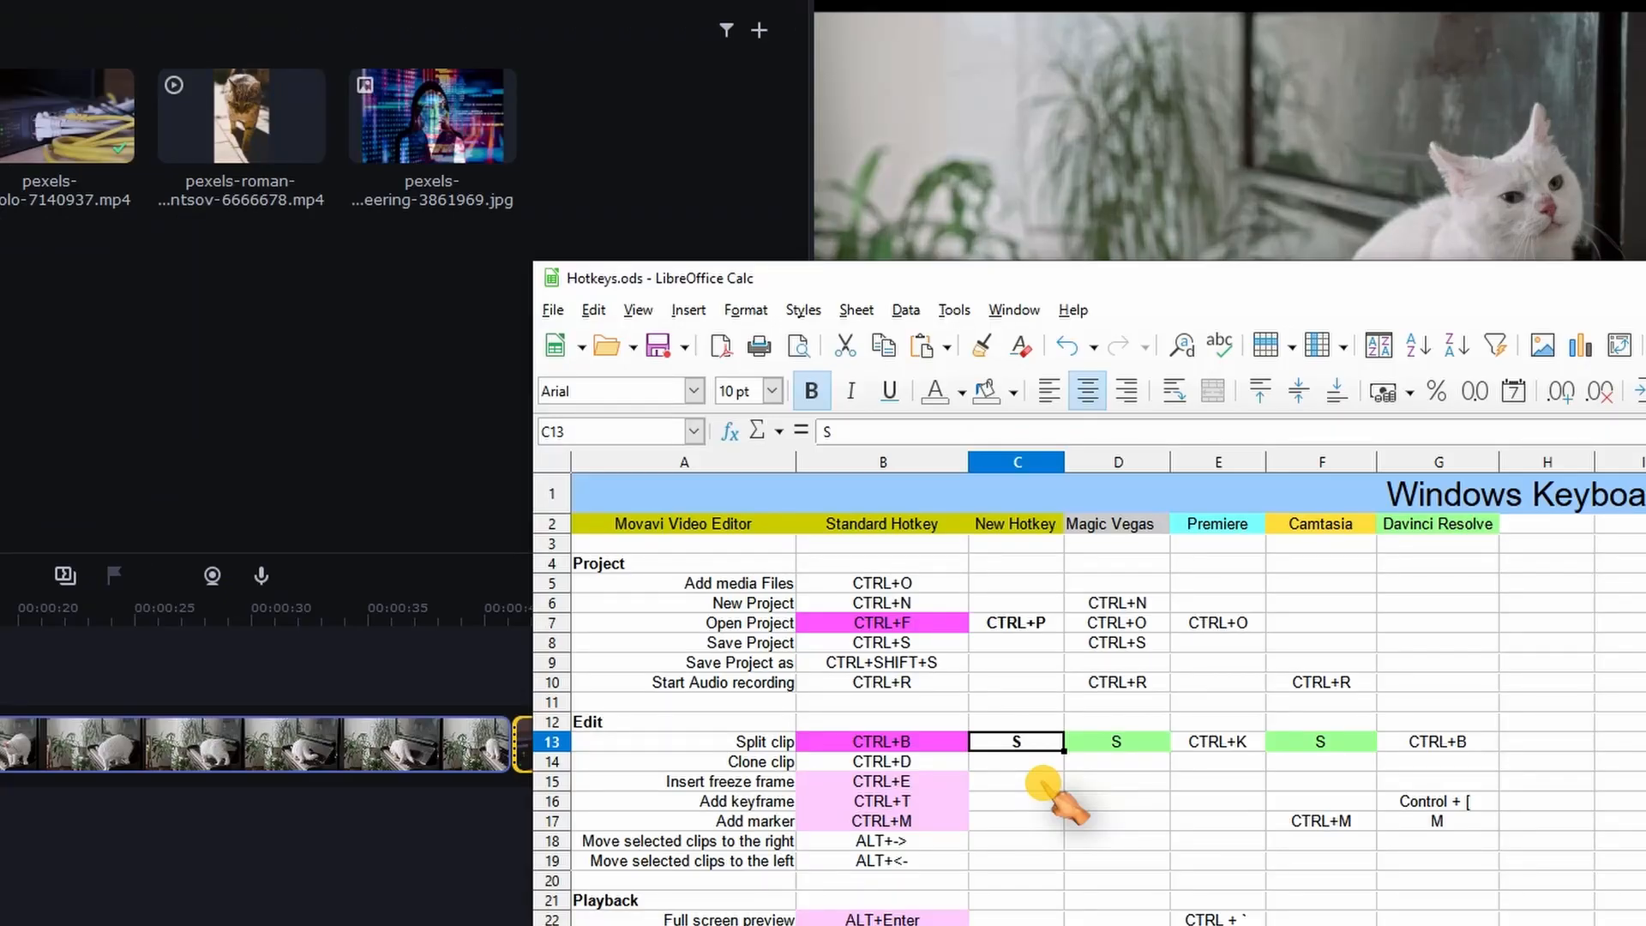
Check the standard hotkeys for Clone clip and Insert freeze frame, and insert a freeze frame into the cat clip at 00:00:10.200 in Movavi Video Editor
left_click(943, 762)
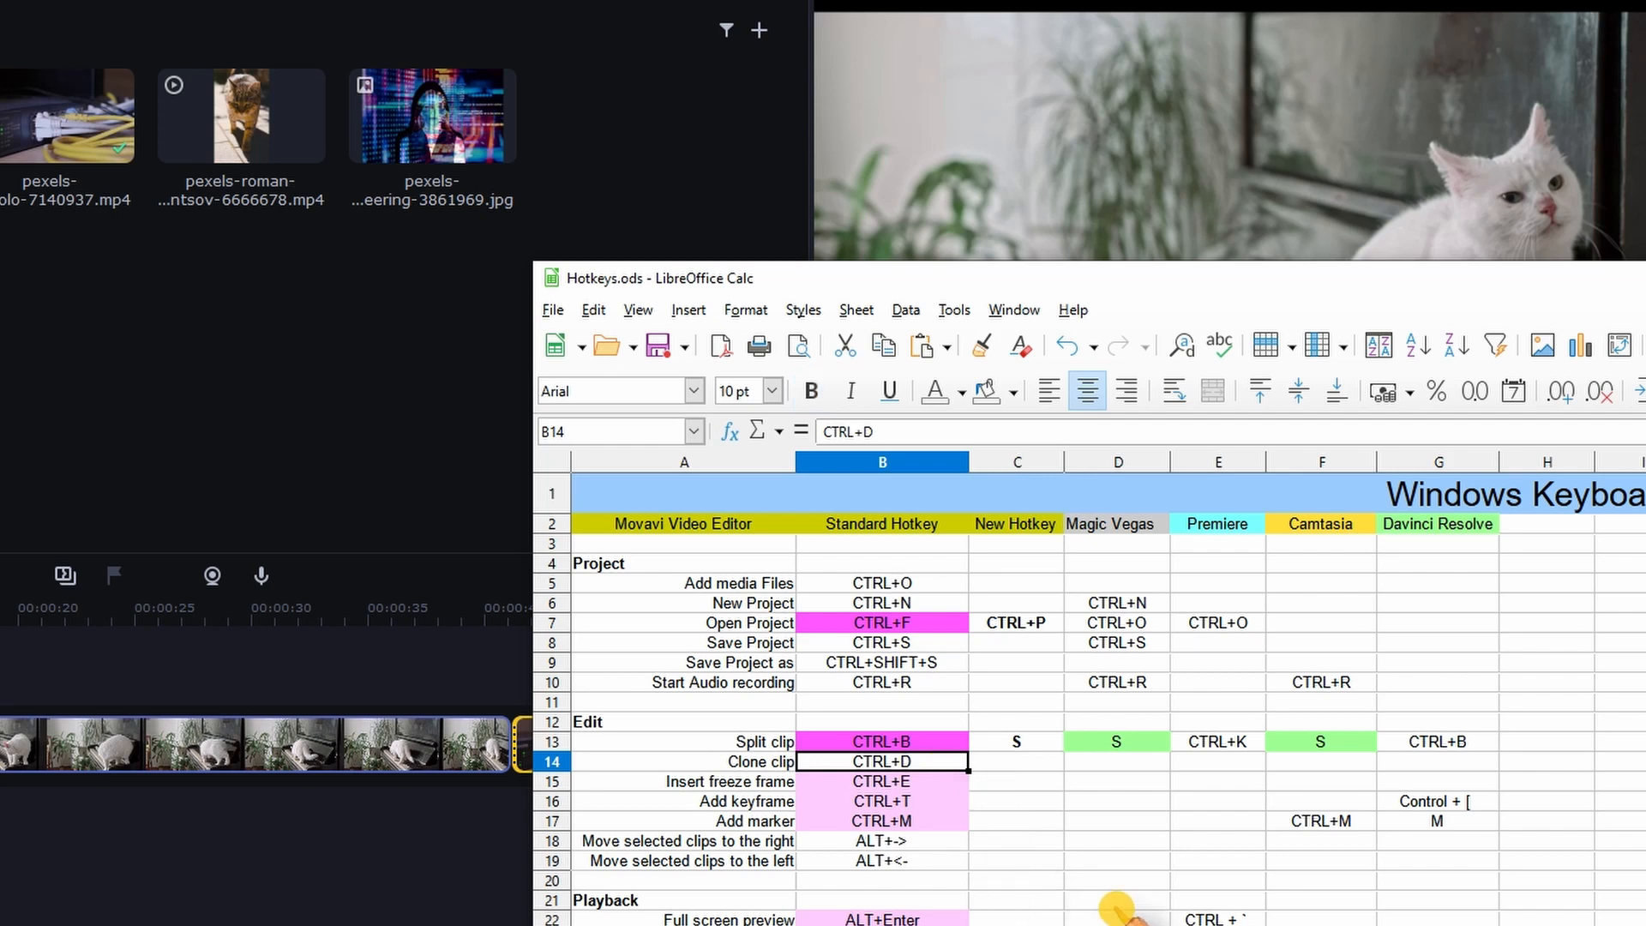
left_click(952, 781)
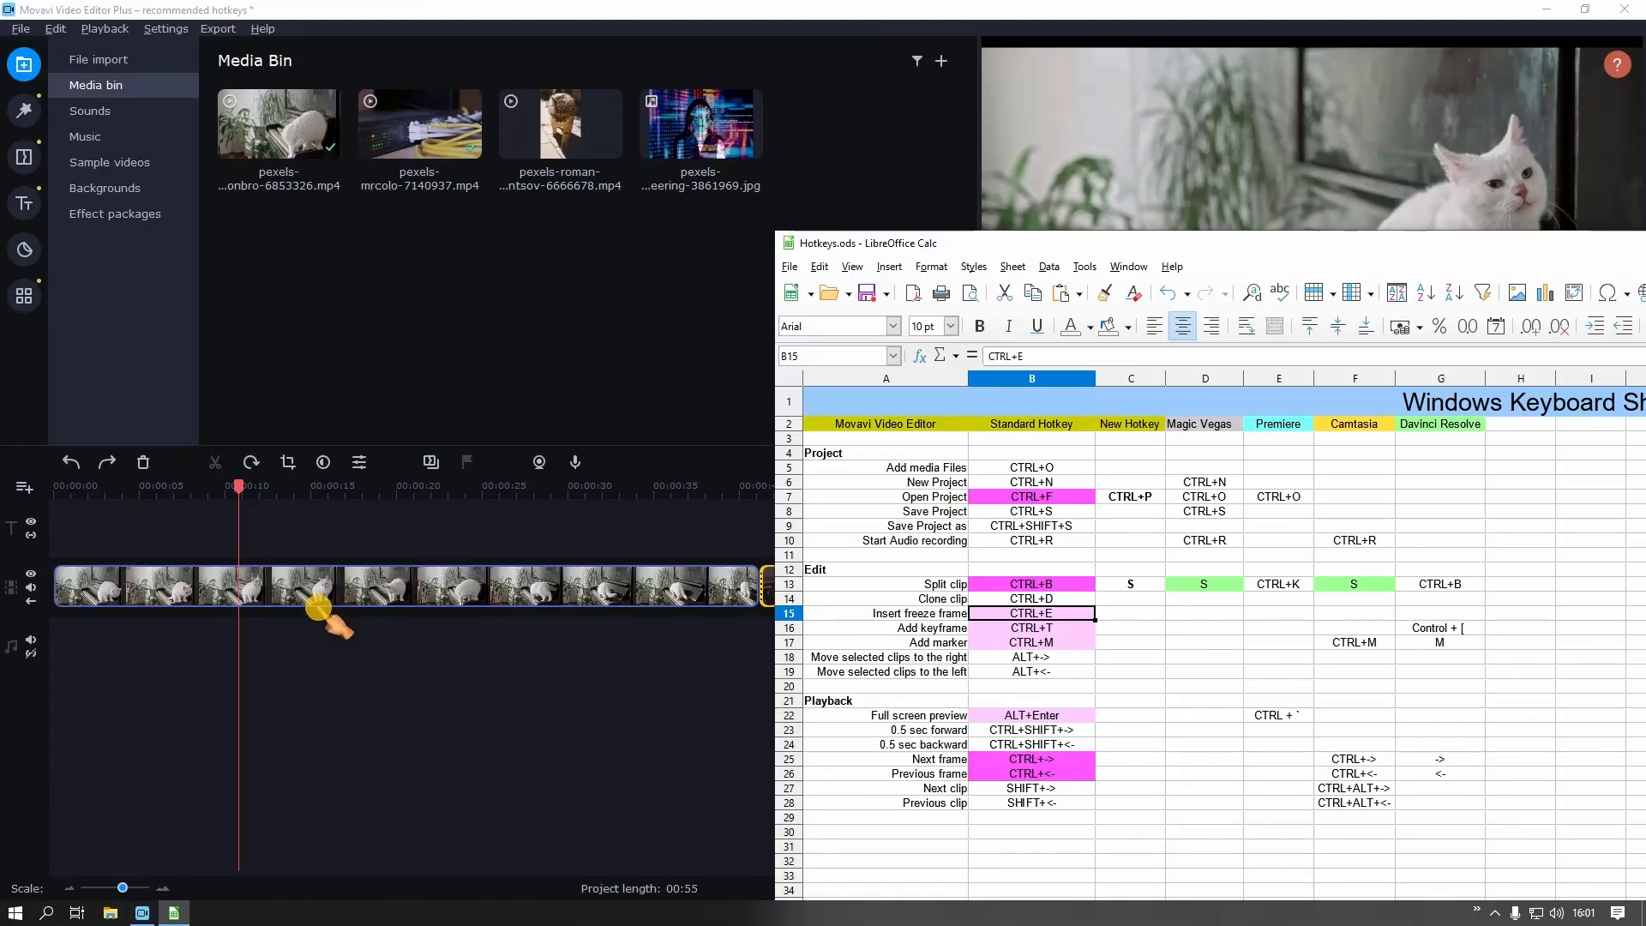
left_click(304, 598)
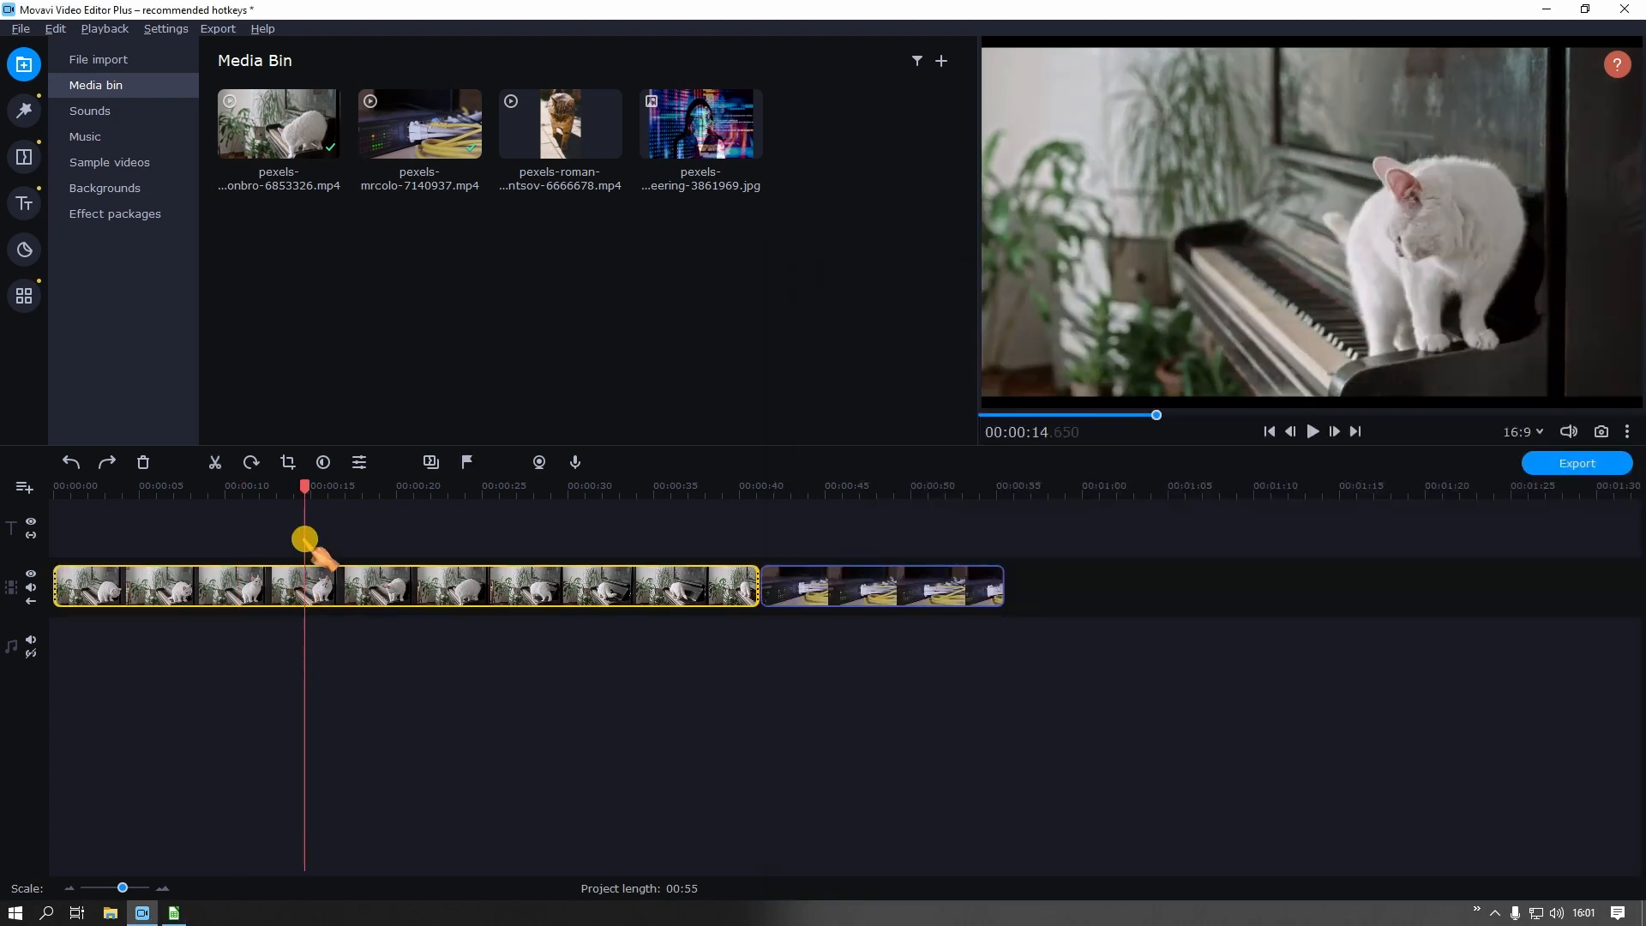
left_click_drag(300, 490, 229, 489)
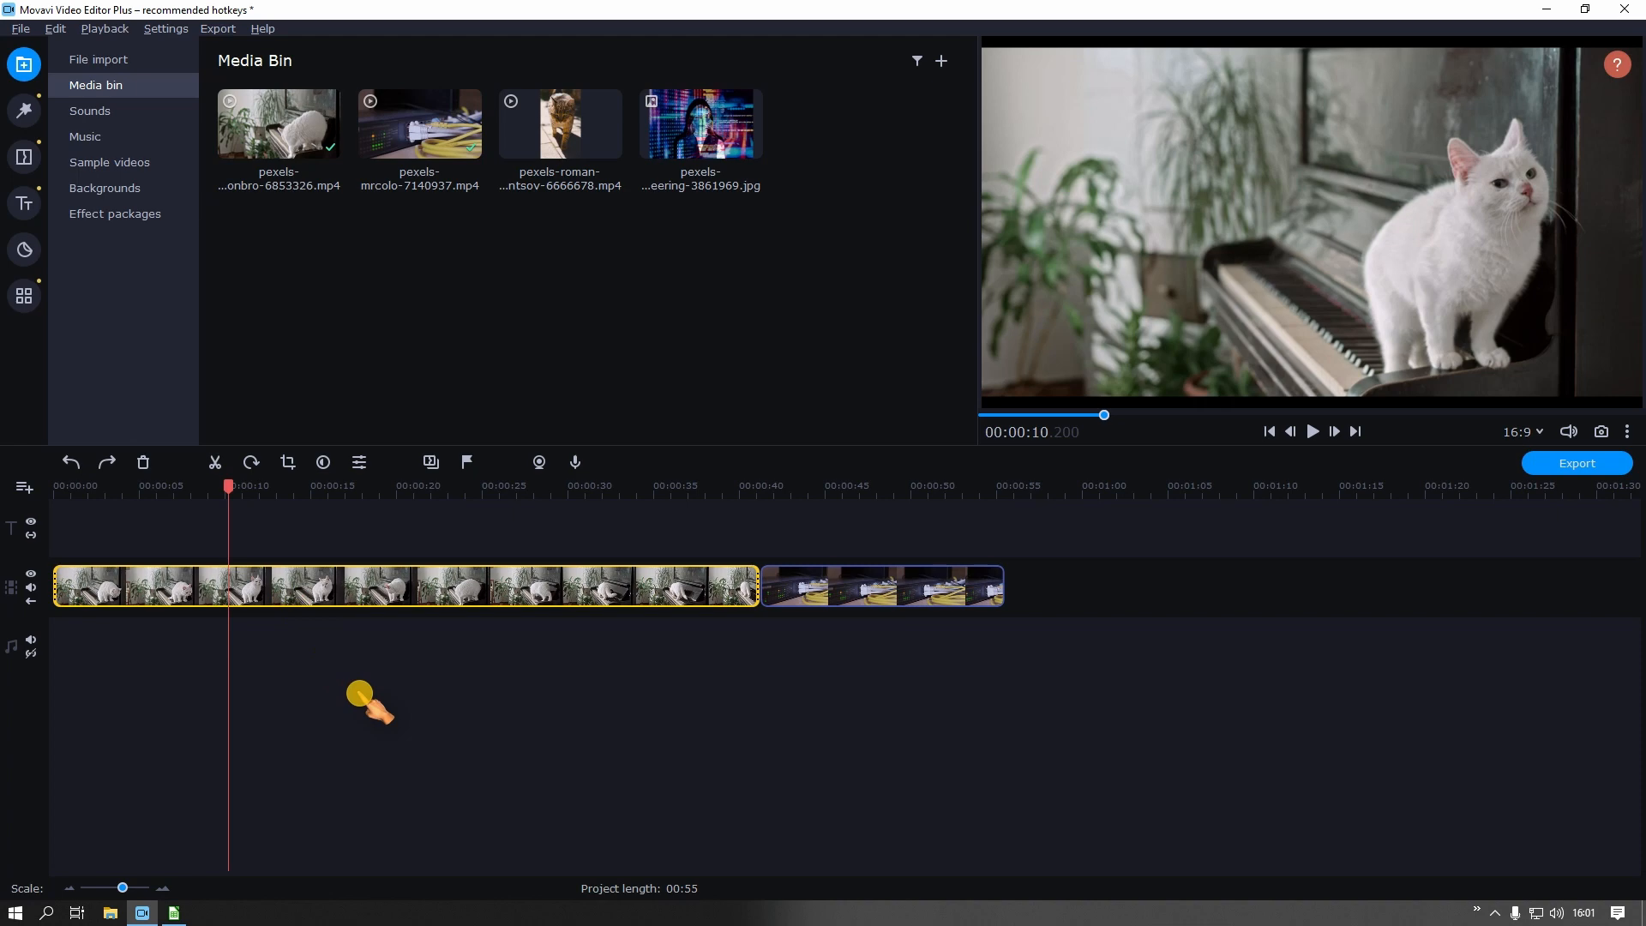
key("ctrl+shift+f")
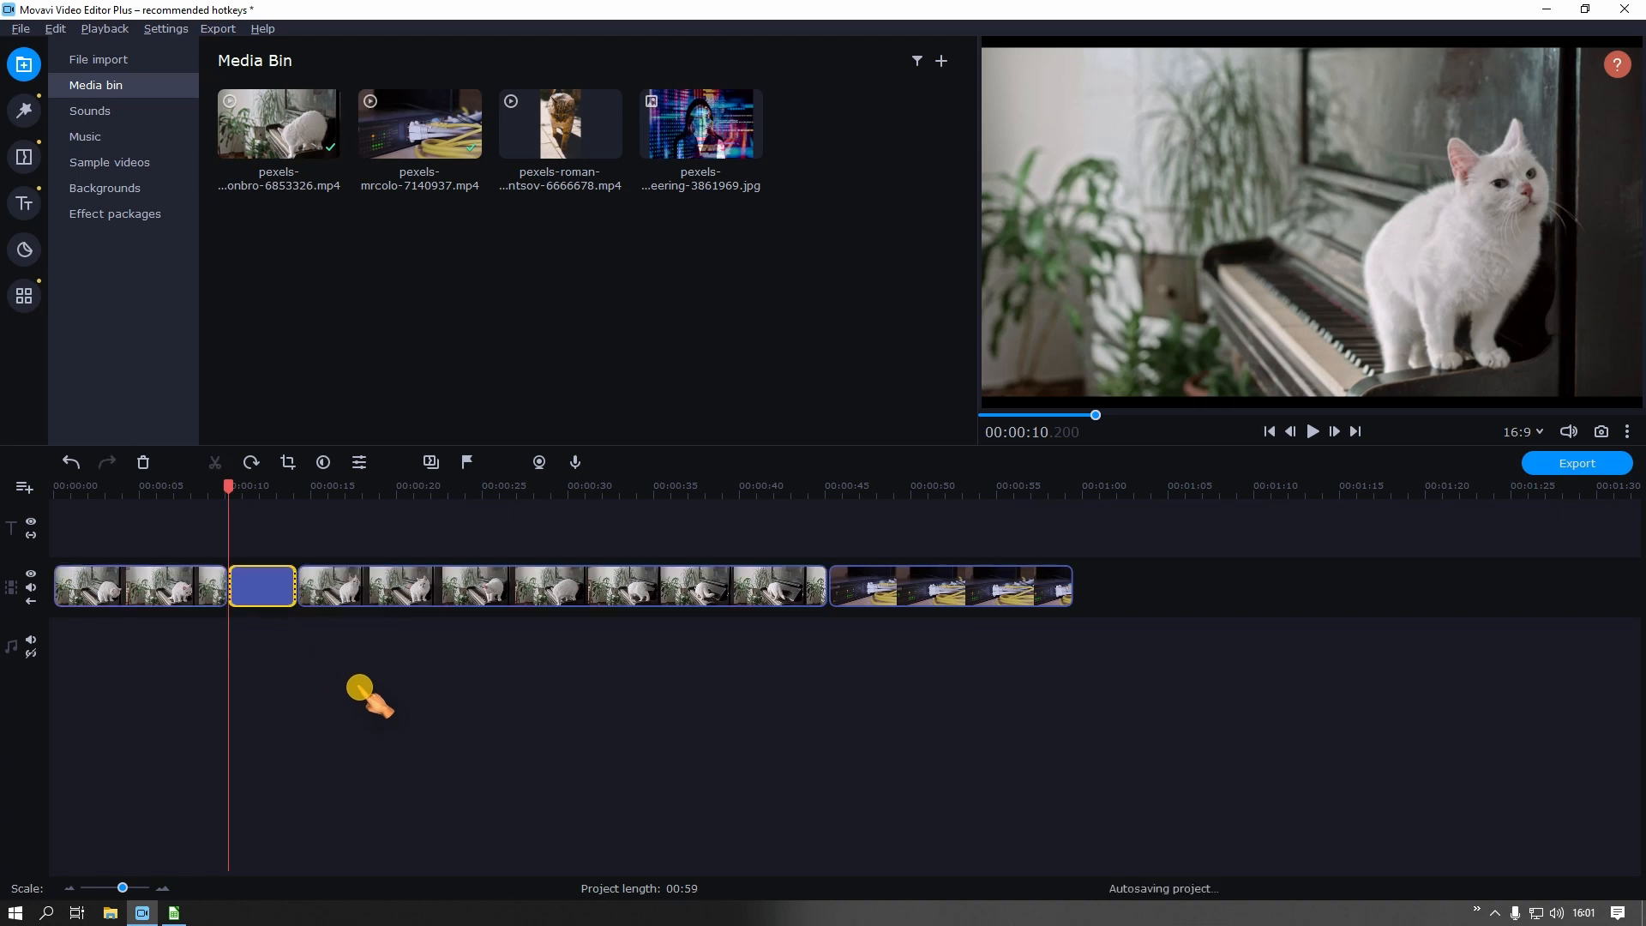
Extend the freeze-frame clip so it ends at about 00:00:20, and play the timeline from shortly before it starts
left_click(261, 592)
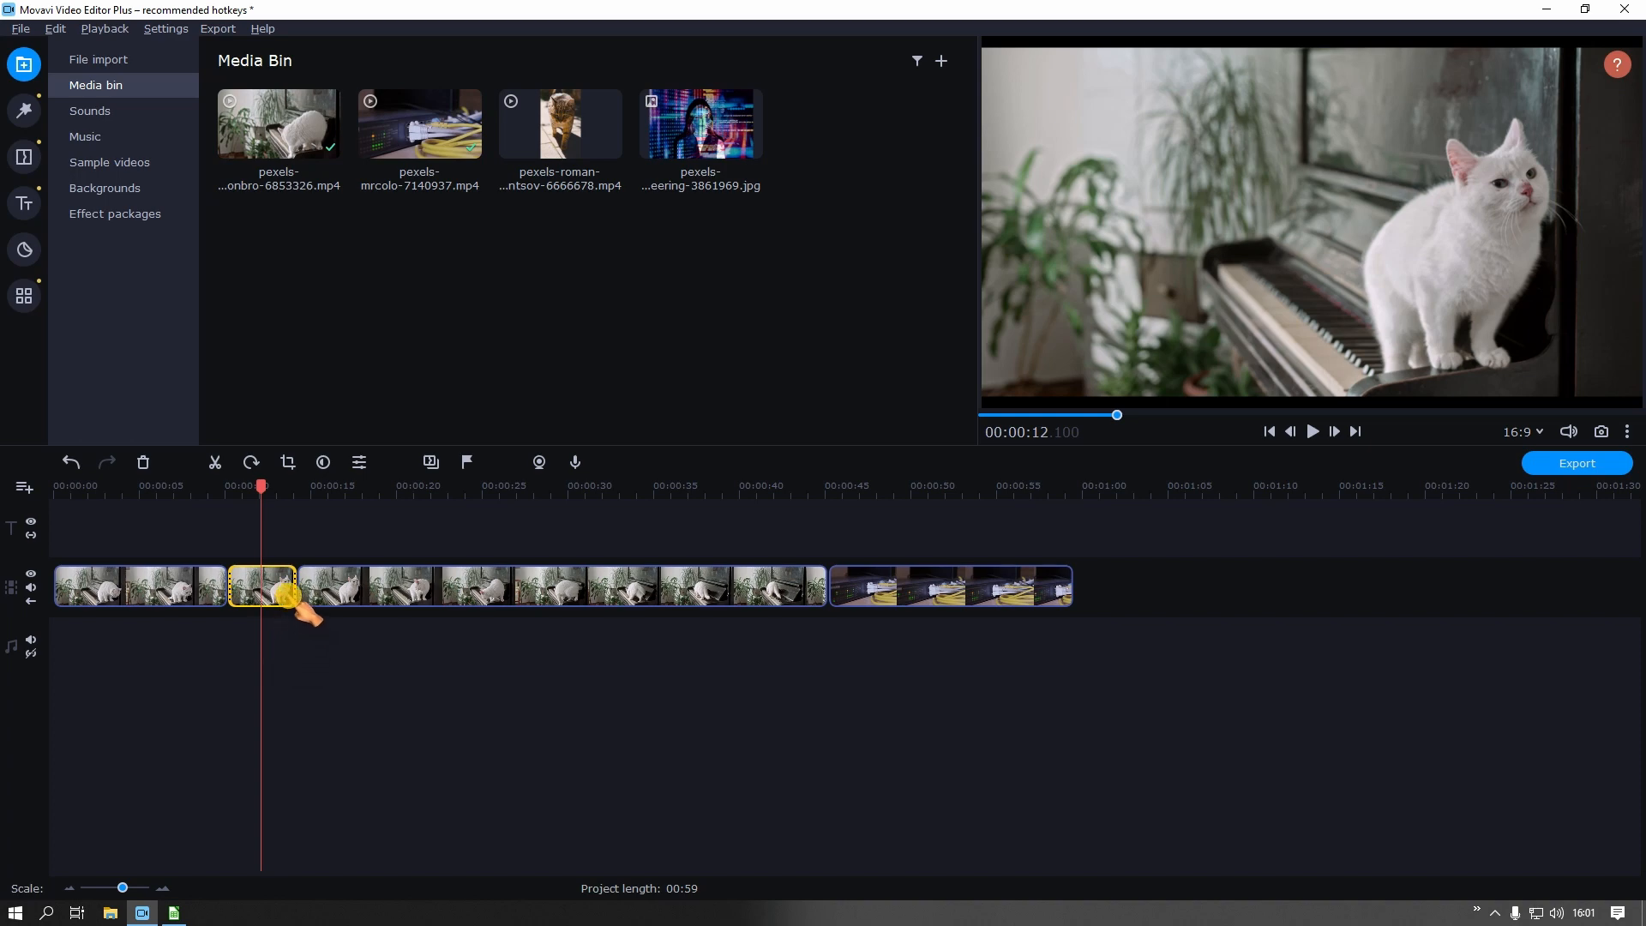
left_click_drag(292, 592, 394, 591)
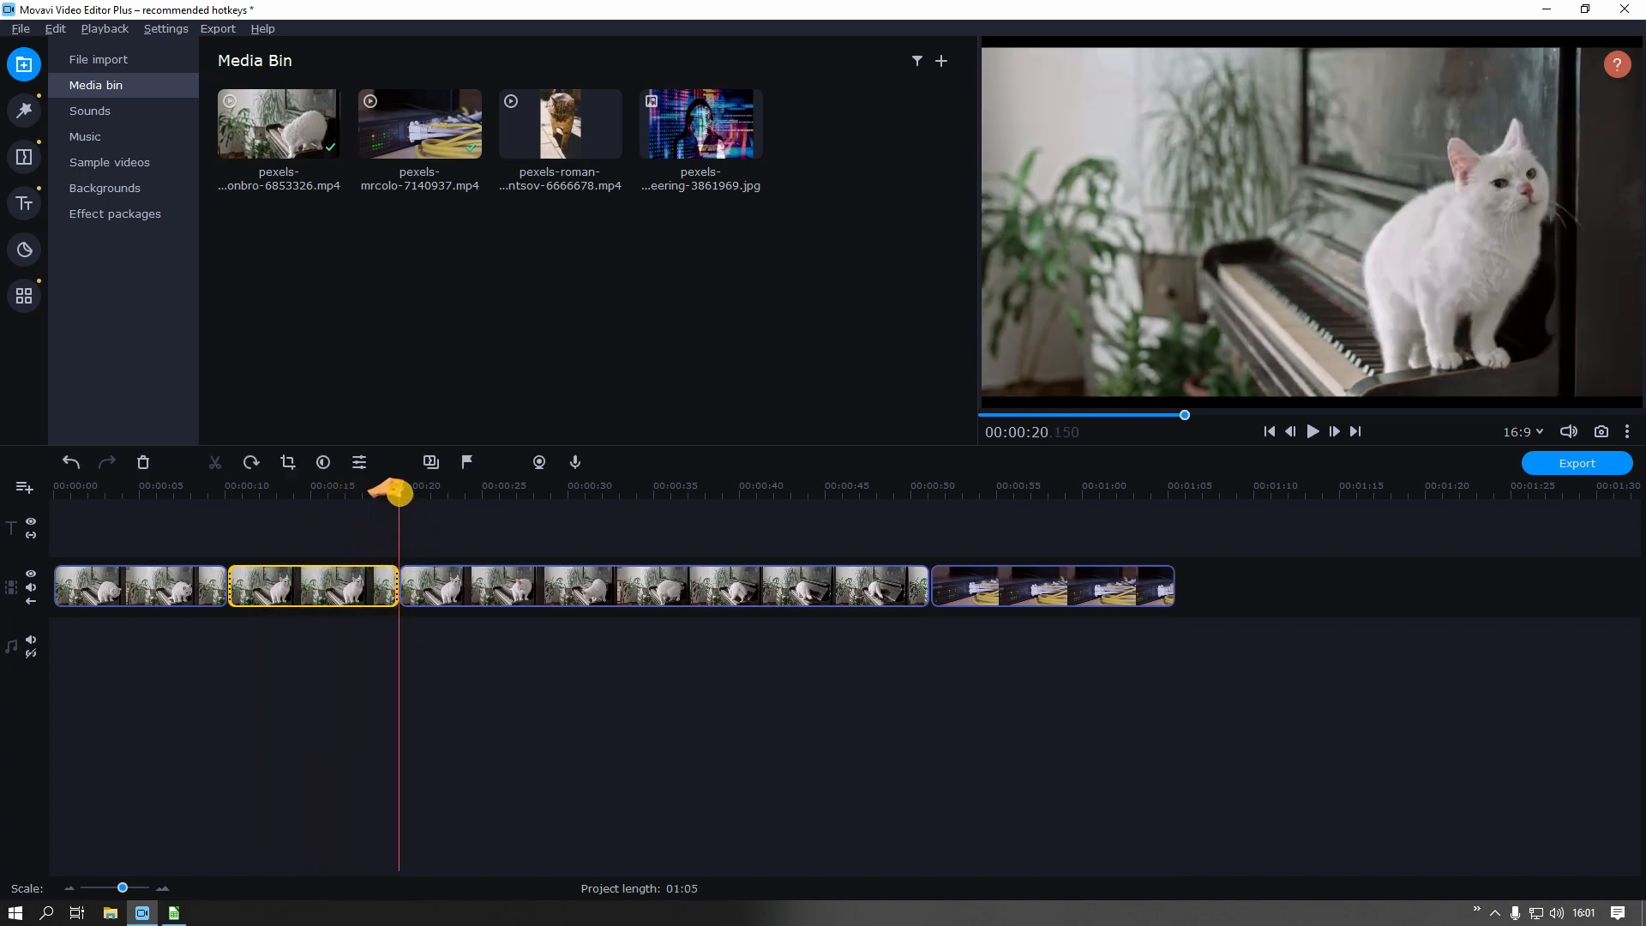
left_click_drag(398, 493, 215, 507)
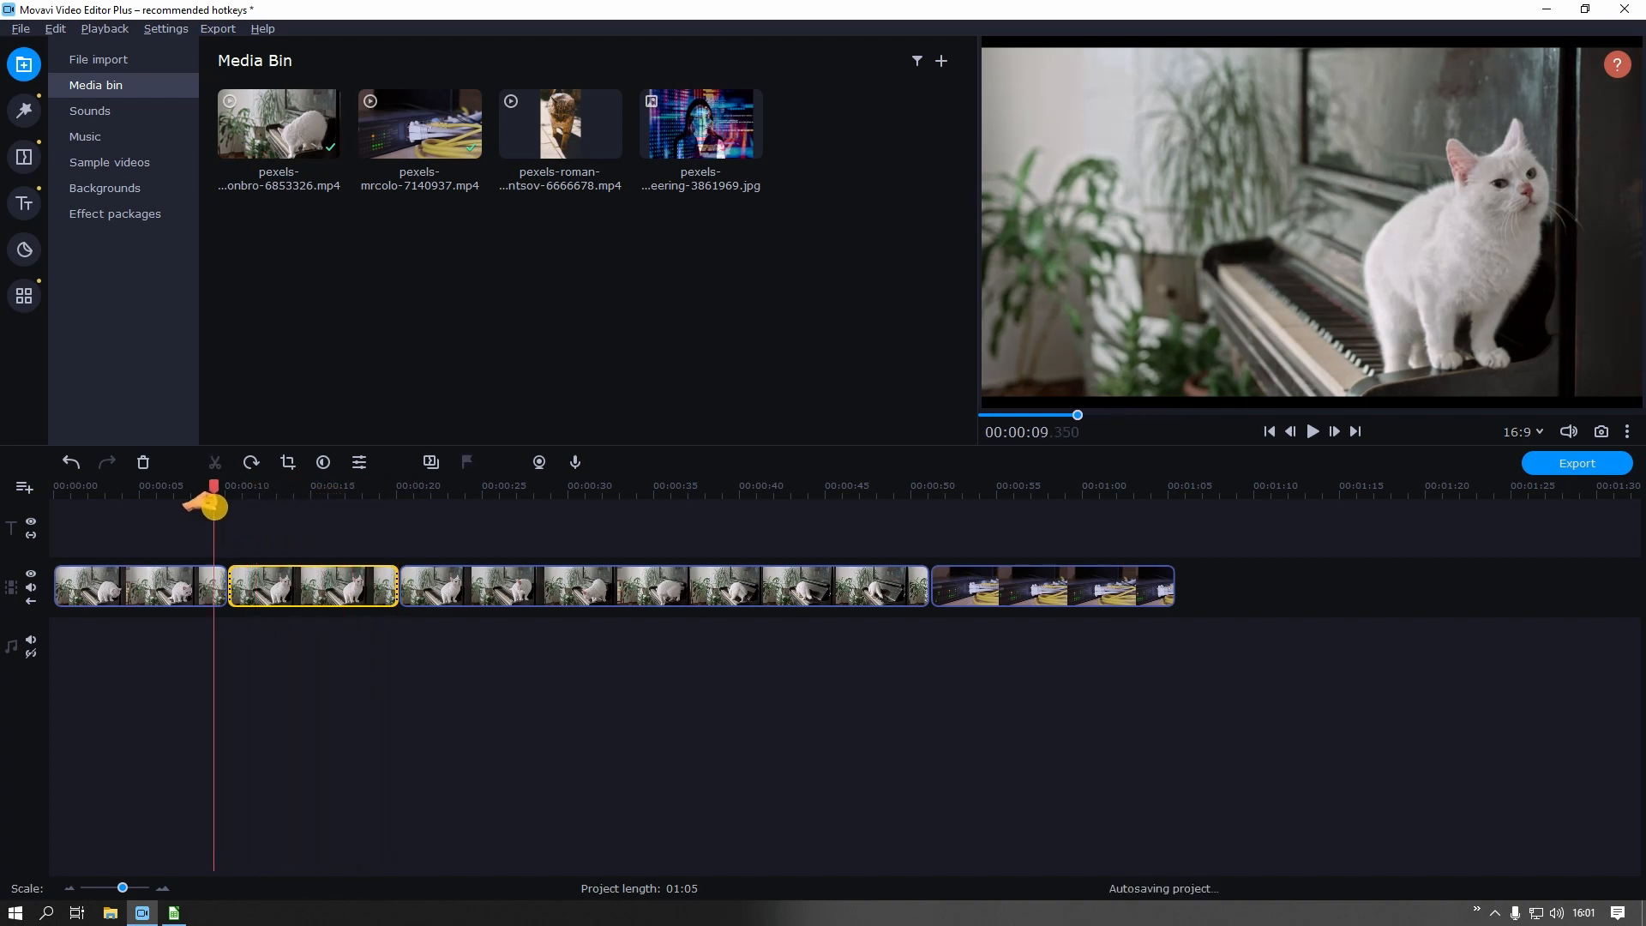
key("space")
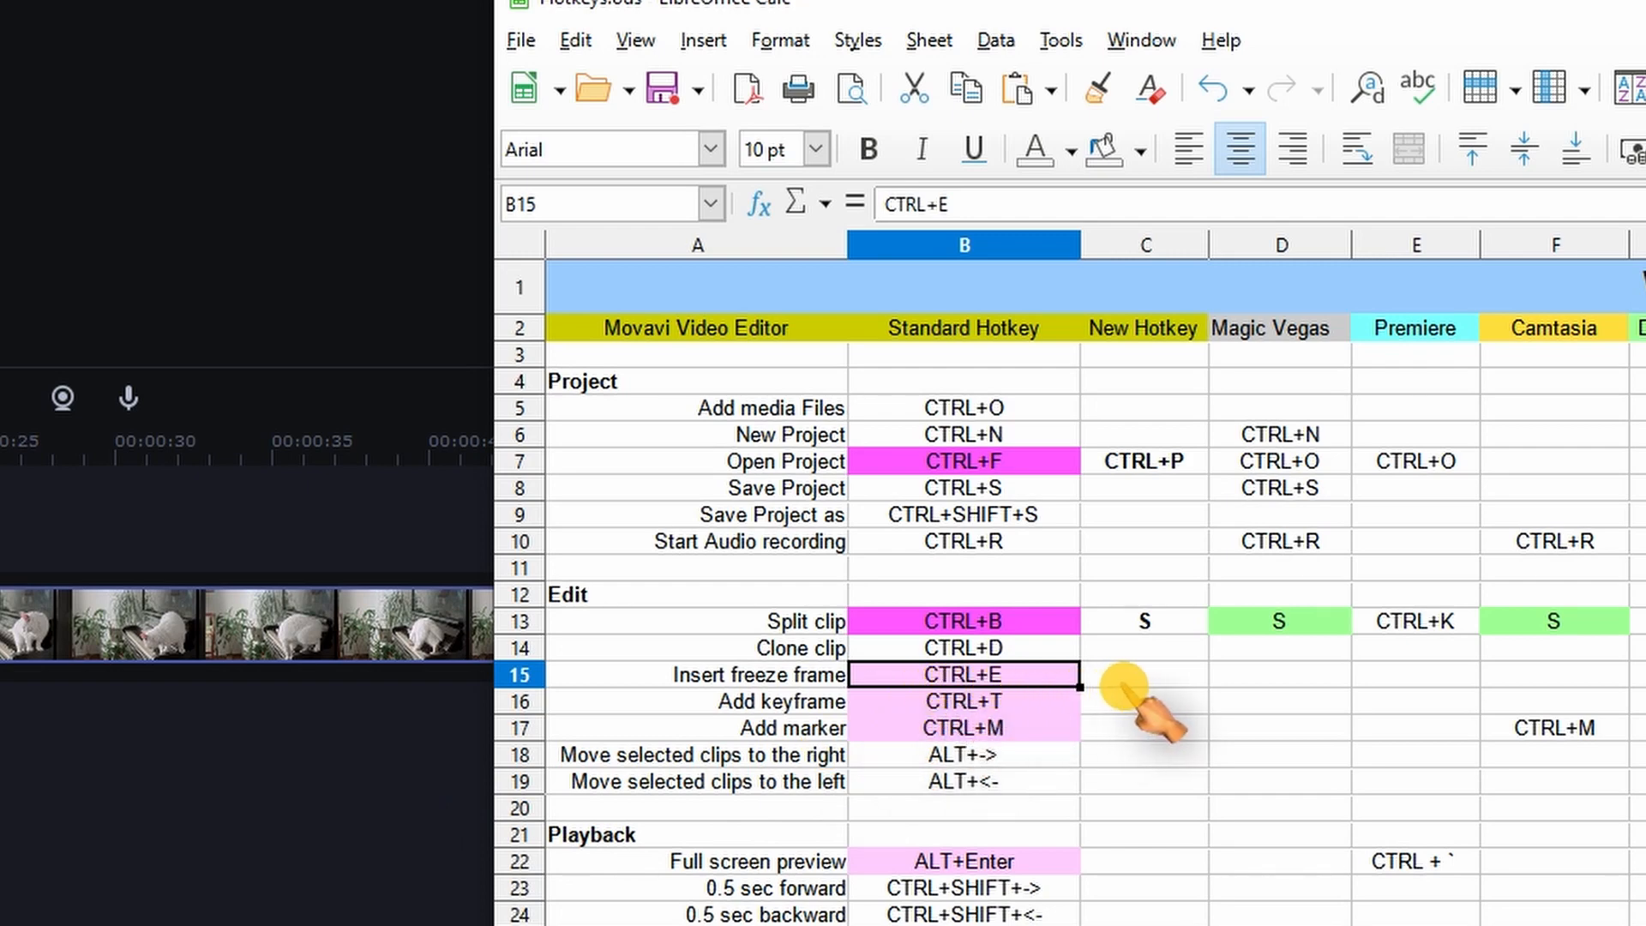
In the hotkeys spreadsheet, set the font color of the new Insert freeze frame hotkey in C15 to Automatic and select the standard Add keyframe hotkey
left_click(1166, 681)
key("ctrl+b")
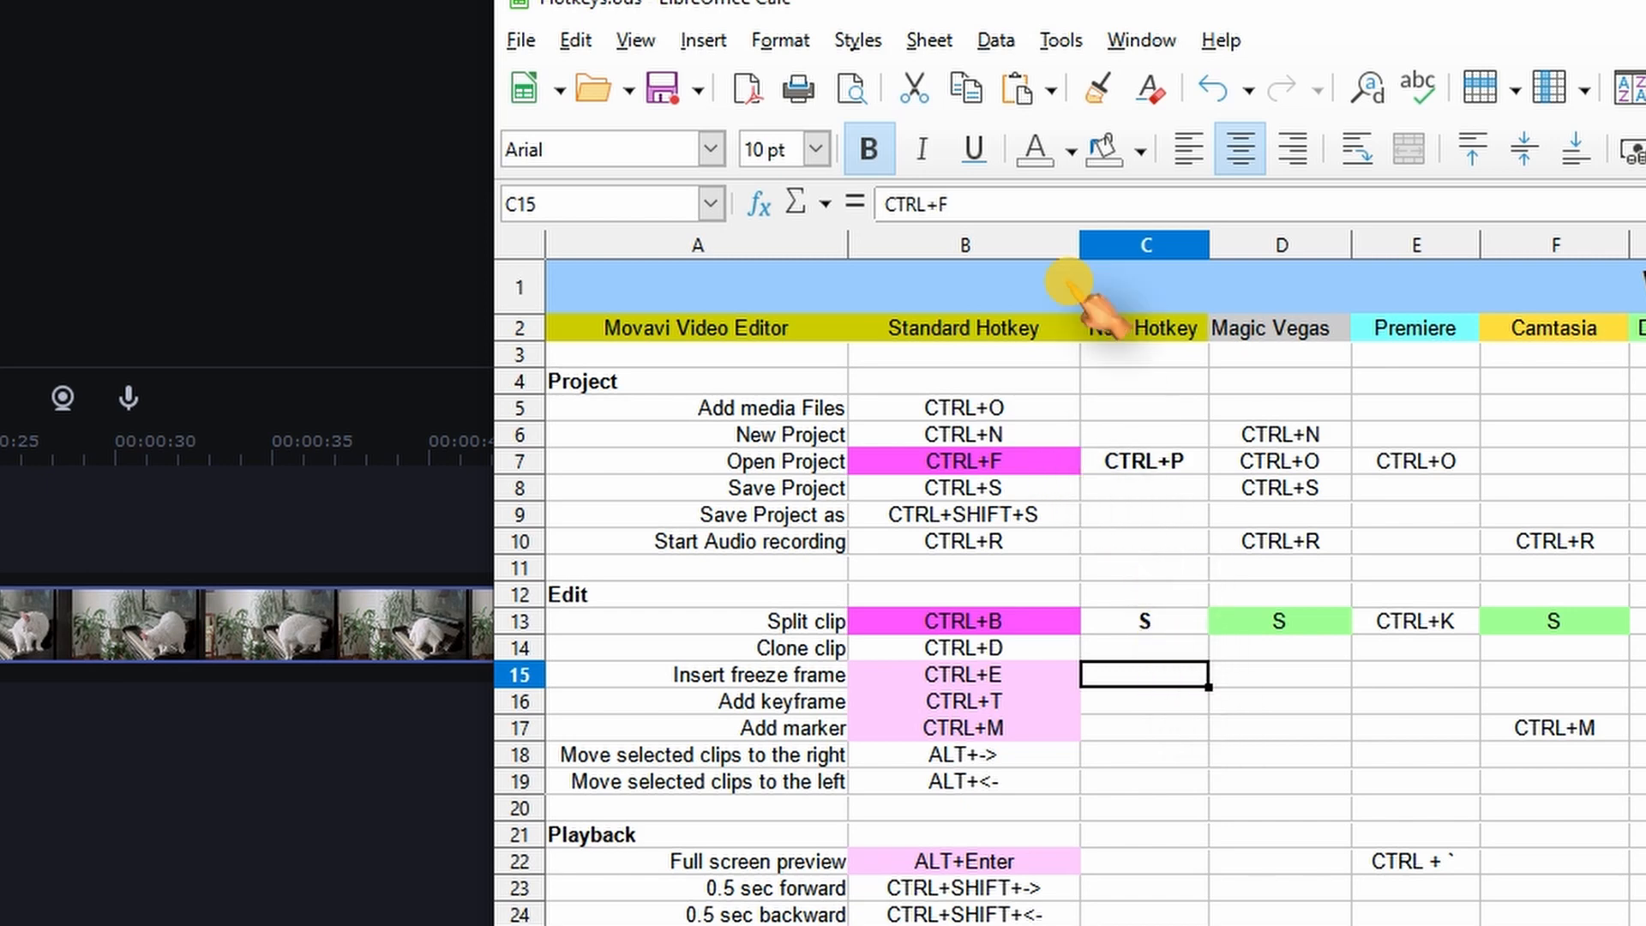
left_click(1071, 151)
left_click(1106, 242)
left_click(1029, 710)
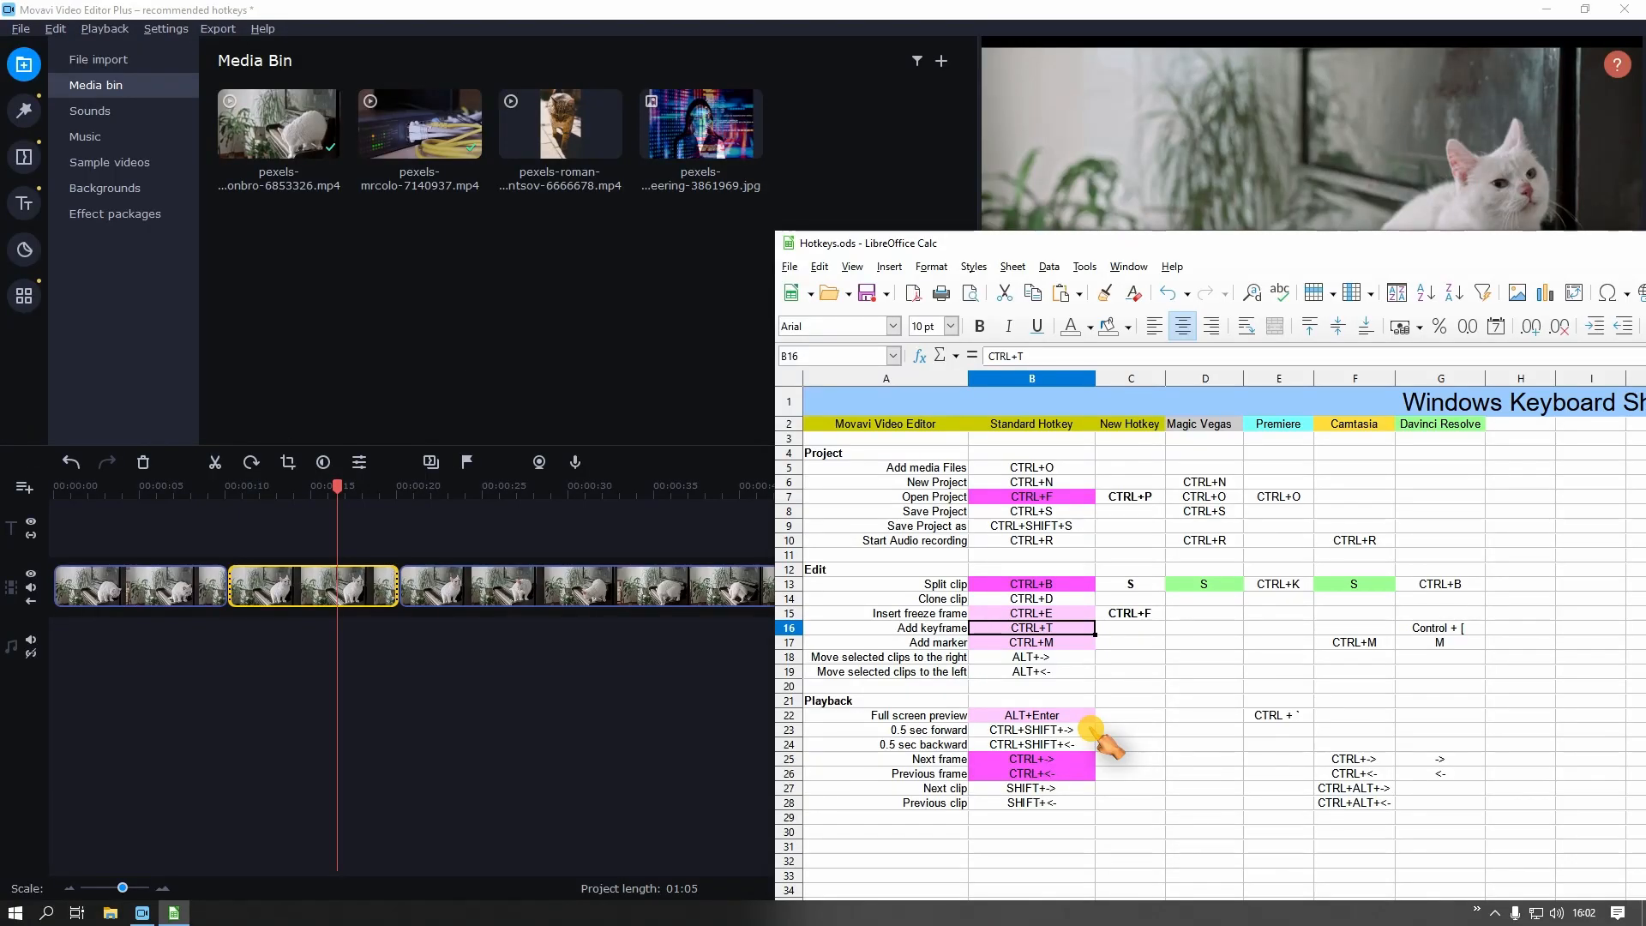
Reveal the new Add keyframe and Add marker hotkeys in C16 and C17 by setting their font color to Automatic
left_click(1130, 628)
left_click(1090, 327)
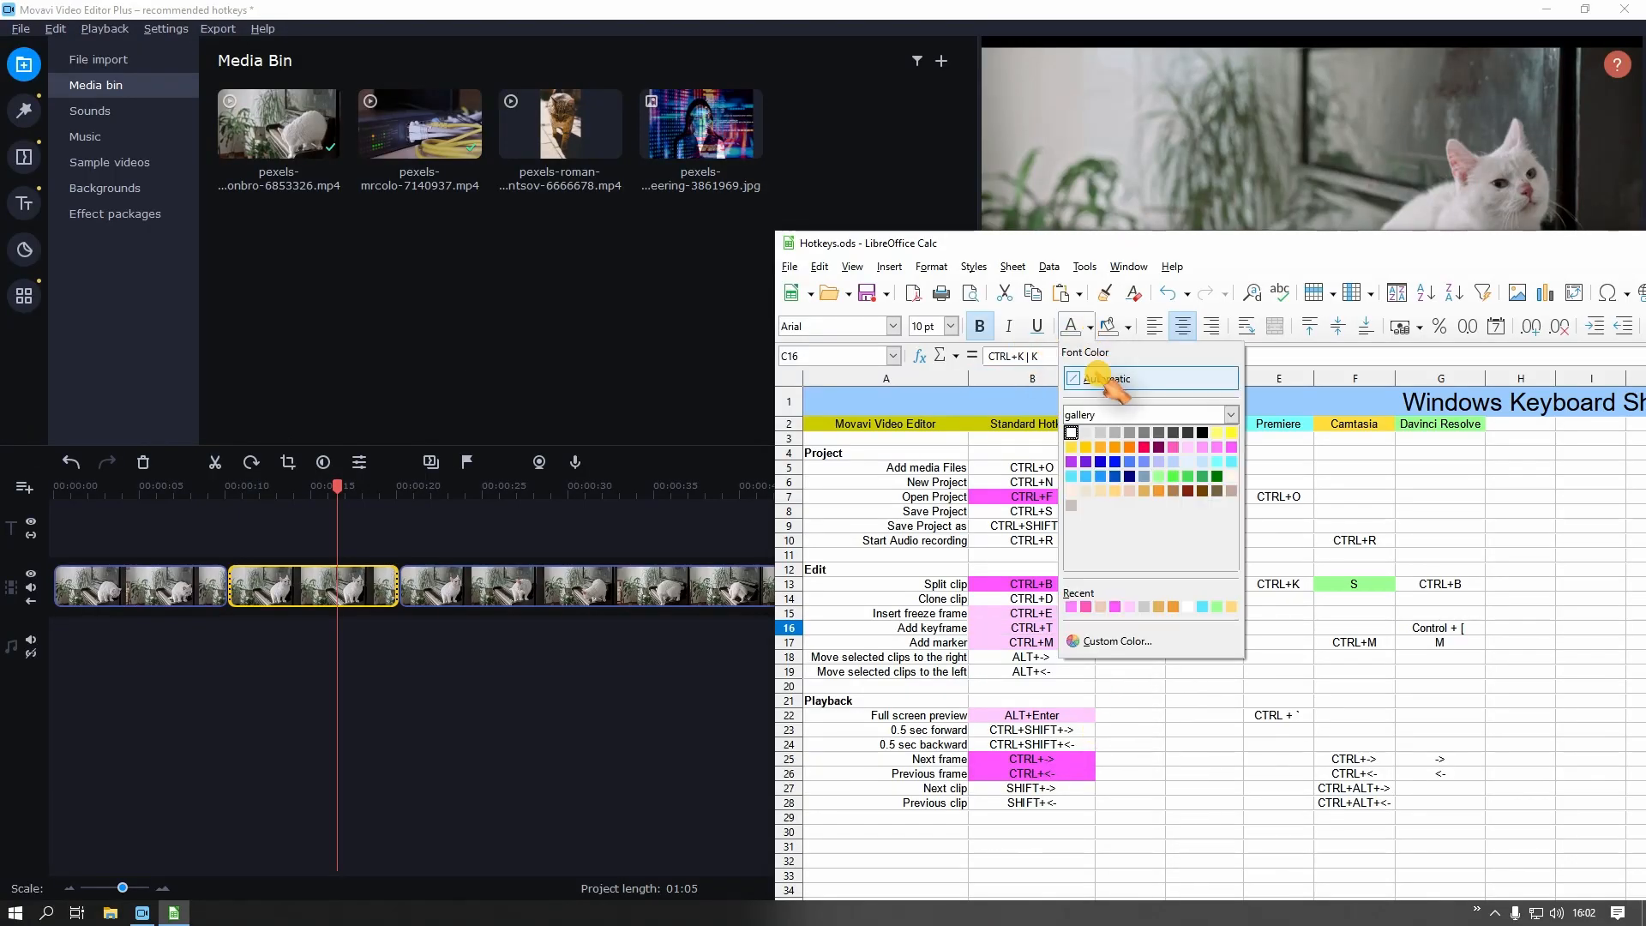
left_click(1106, 348)
left_click(1082, 644)
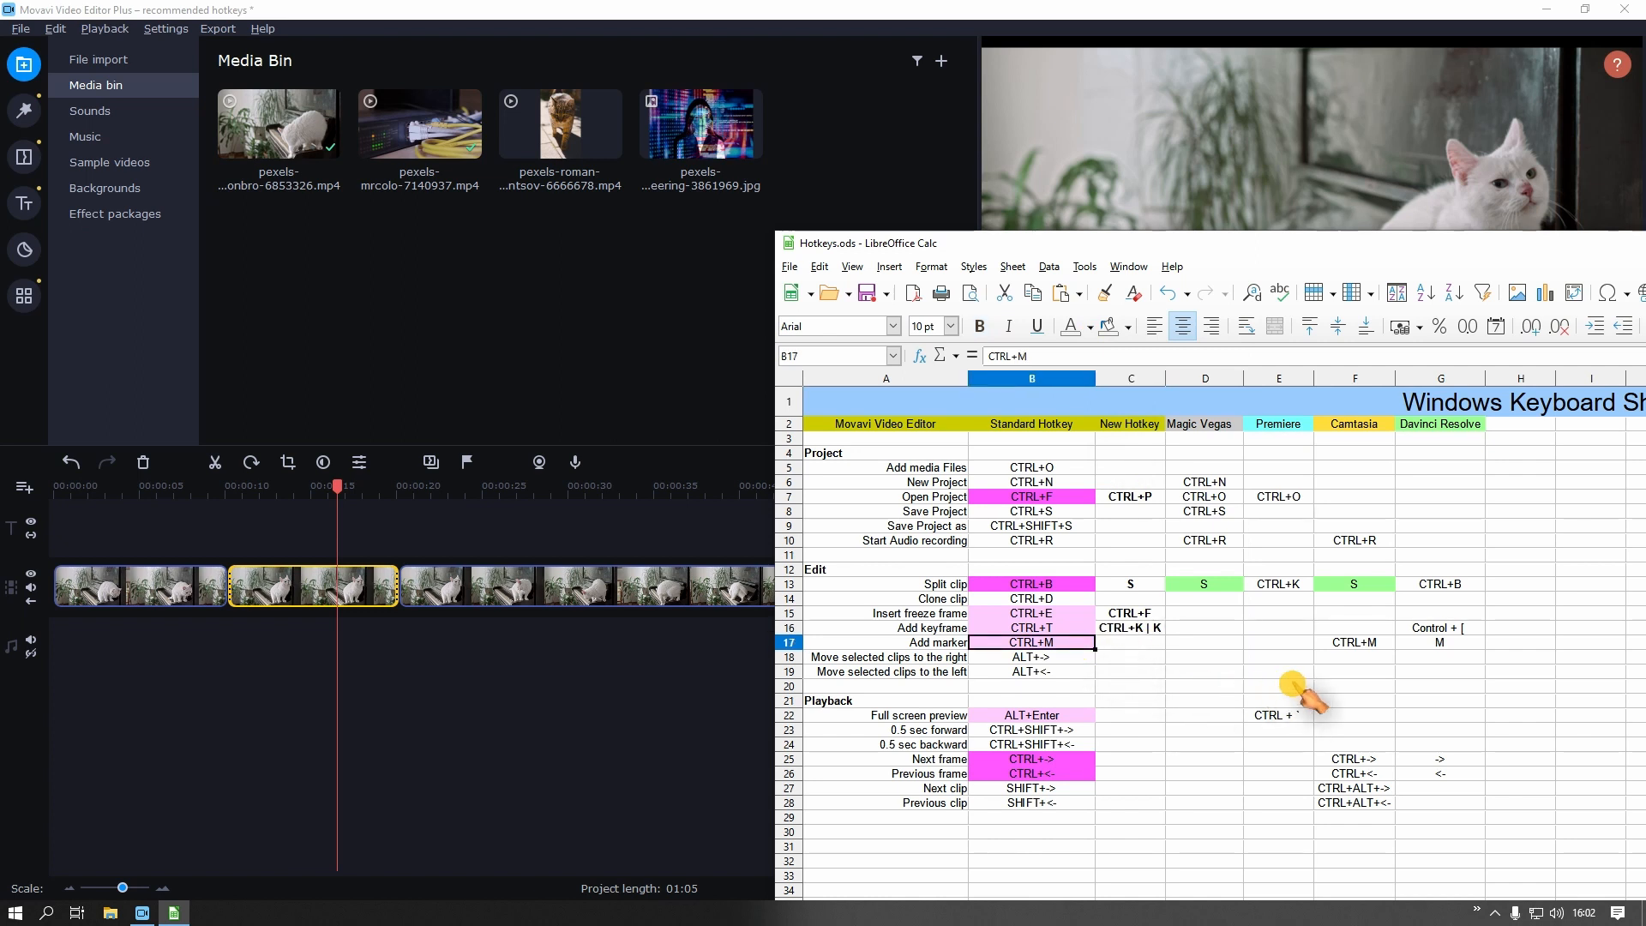
left_click(1144, 645)
left_click(1089, 326)
left_click(1106, 348)
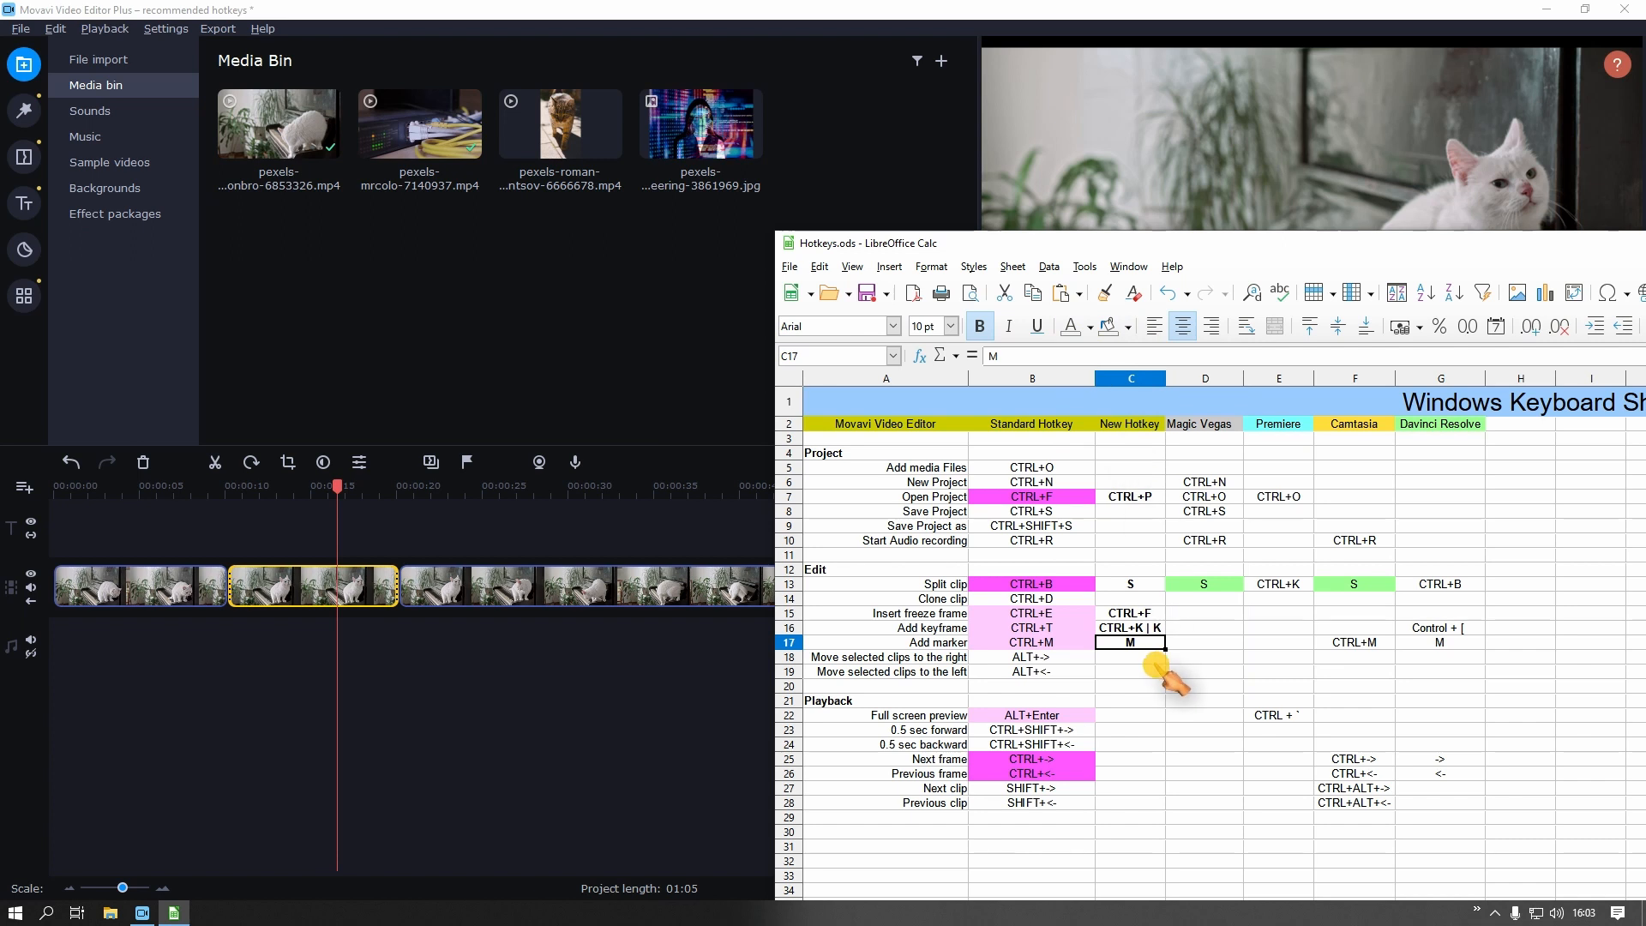
Check the standard clip-moving and Add marker hotkeys, add a timeline marker near the start of the third clip in Movavi Video Editor, and return to the spreadsheet
left_click(1076, 671)
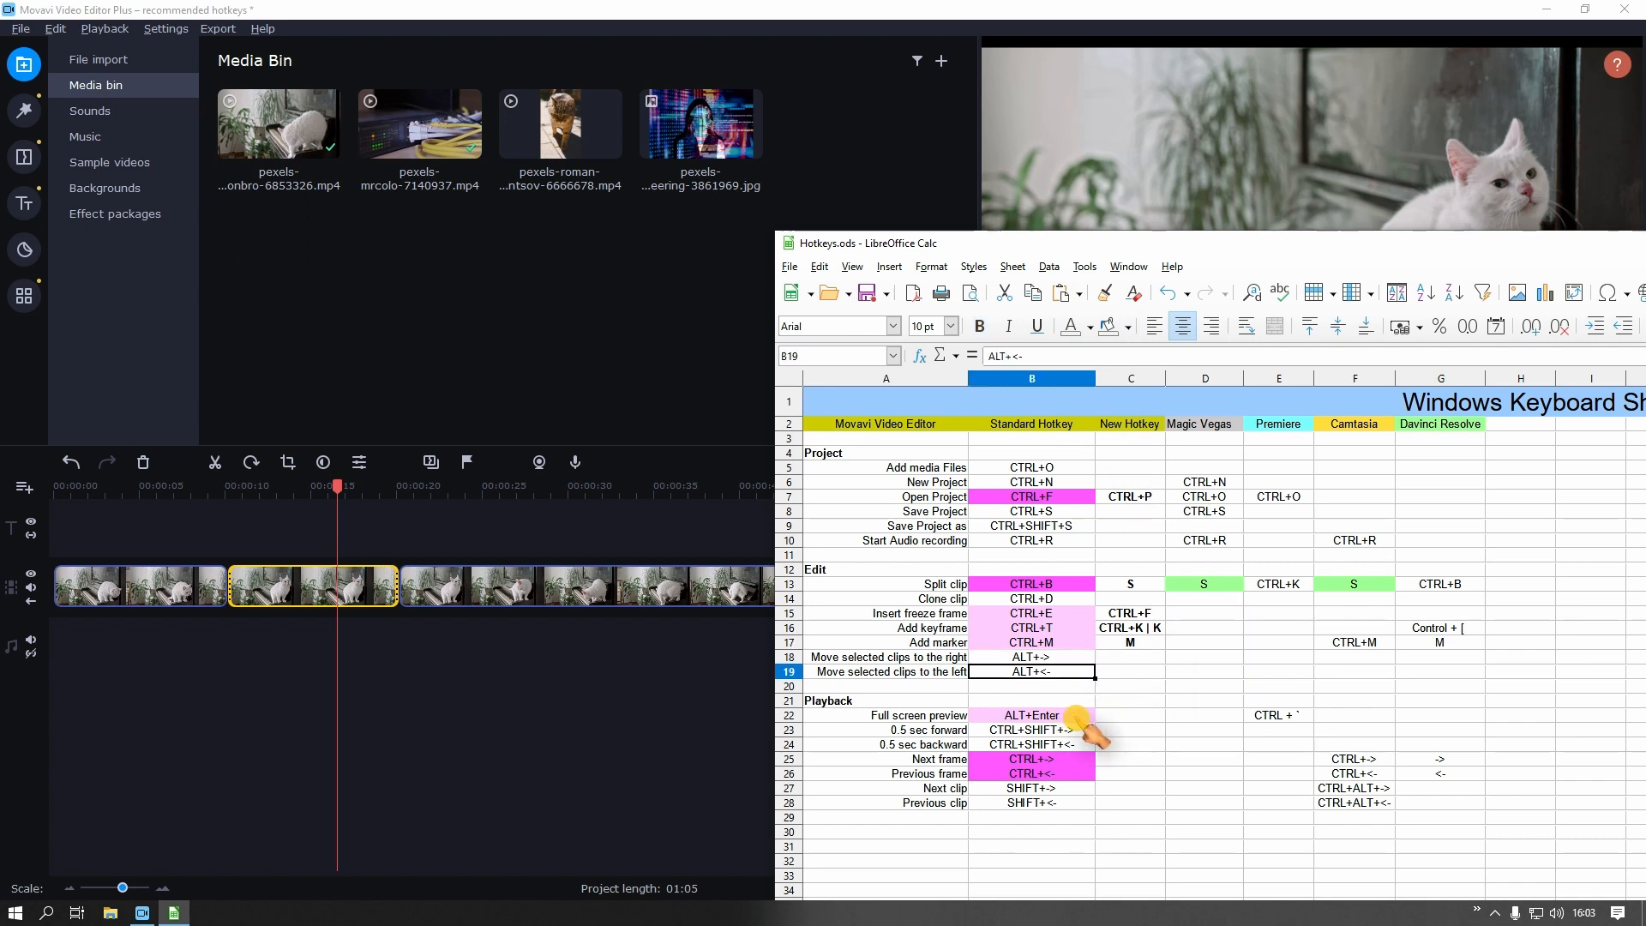
left_click(1087, 645)
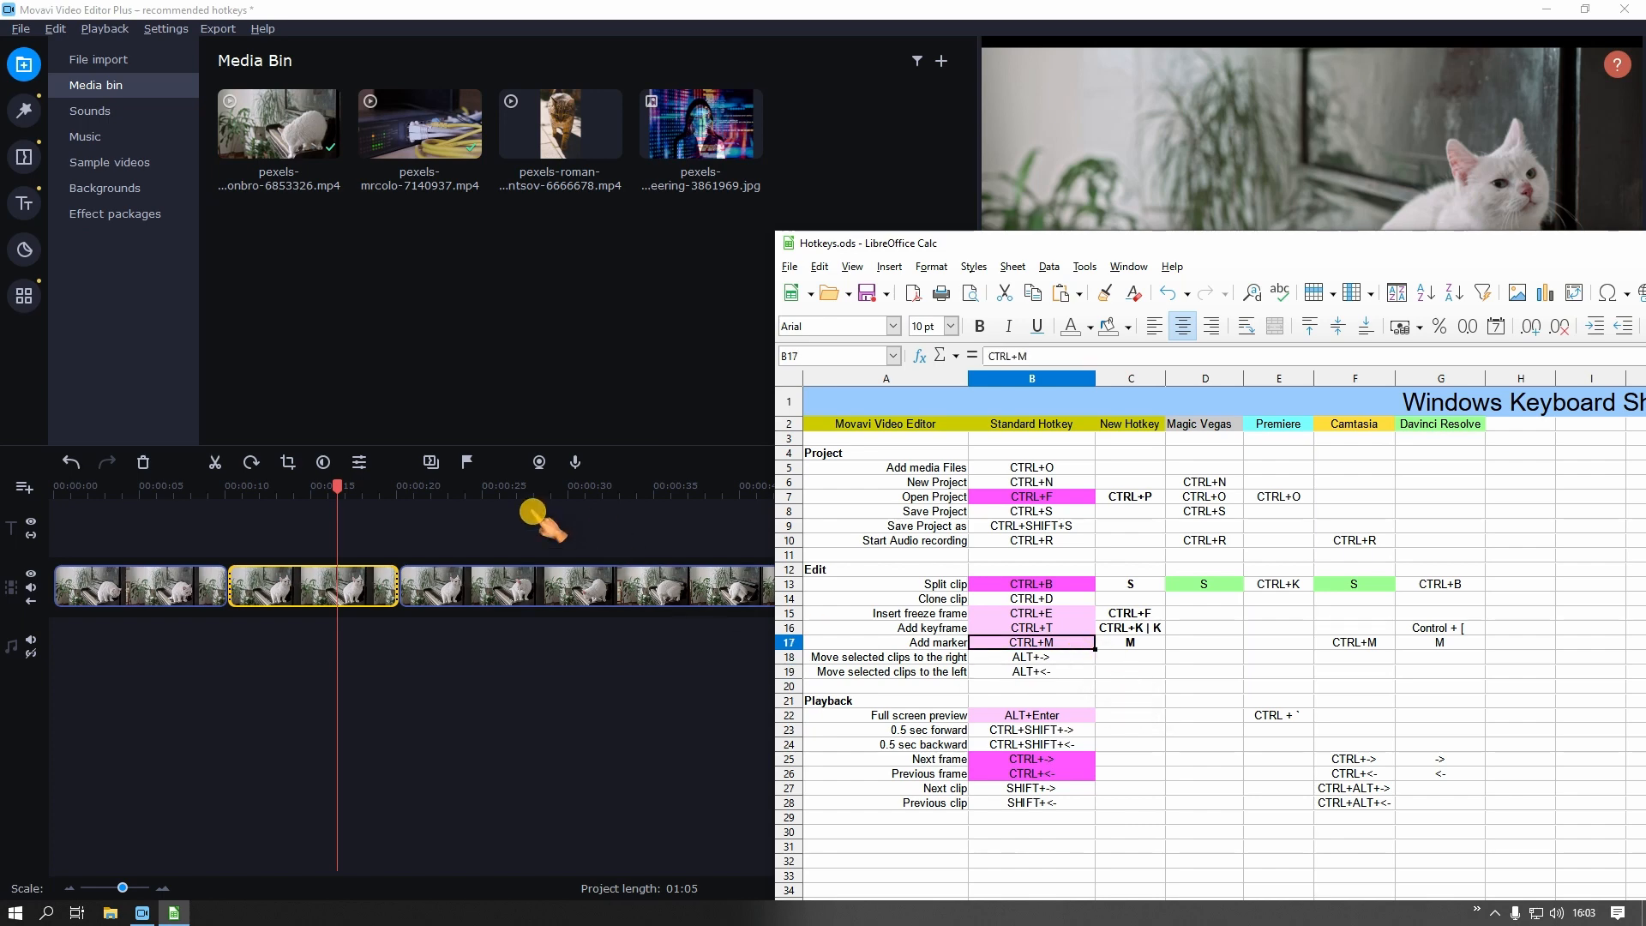
left_click(539, 524)
left_click(444, 576)
key("ctrl+m")
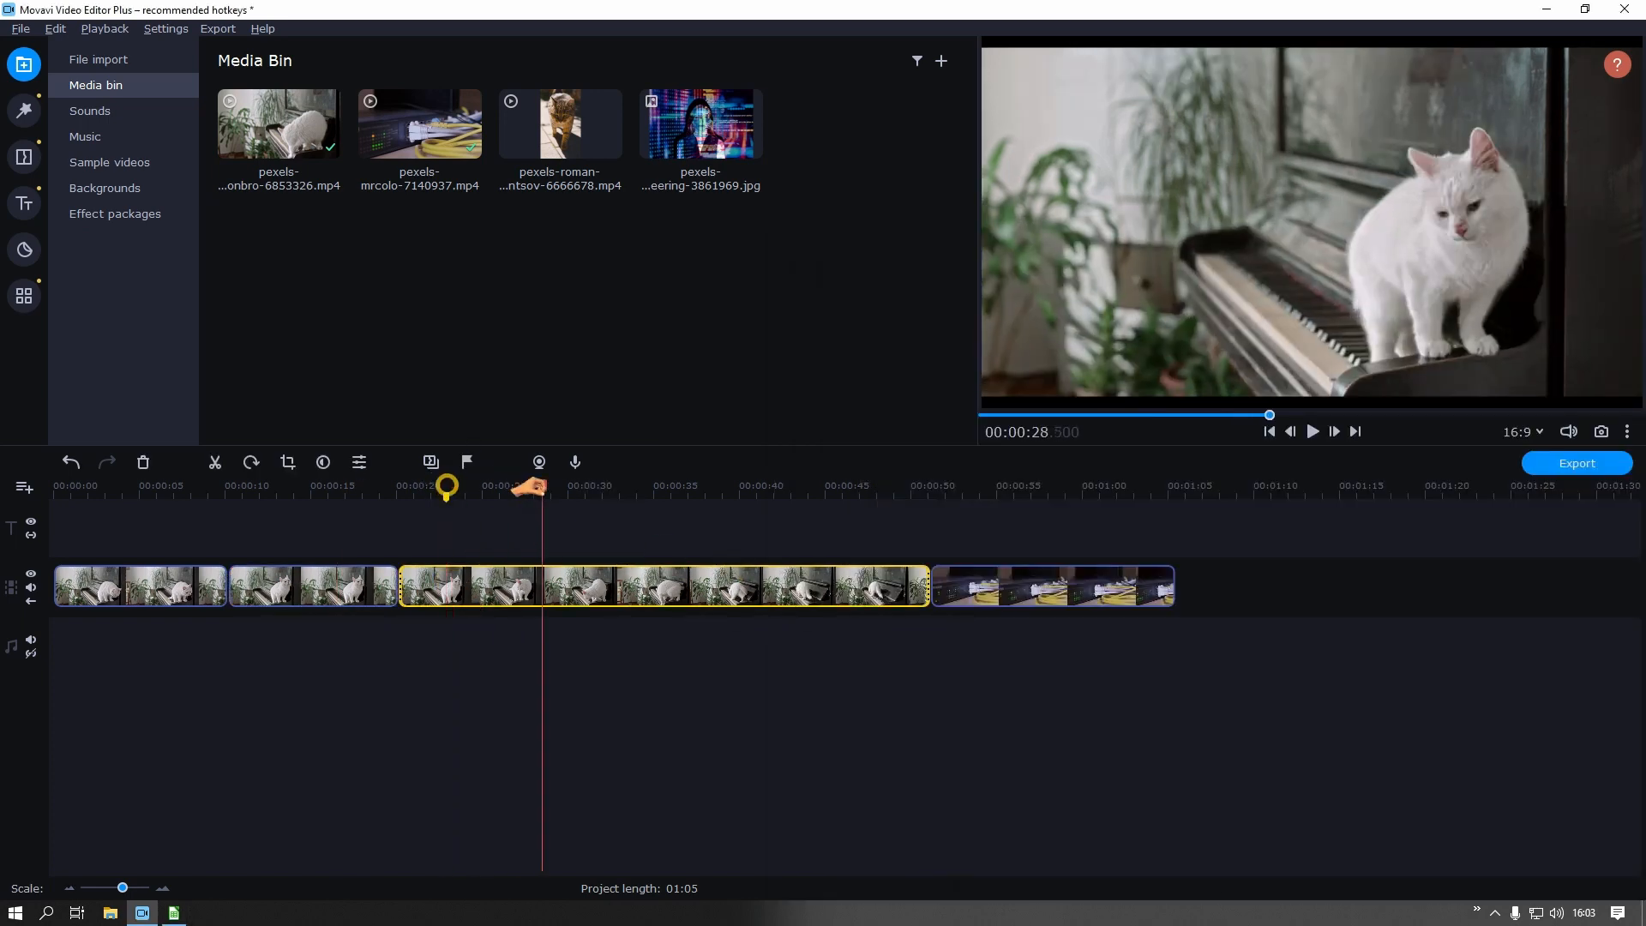
key("alt+Tab")
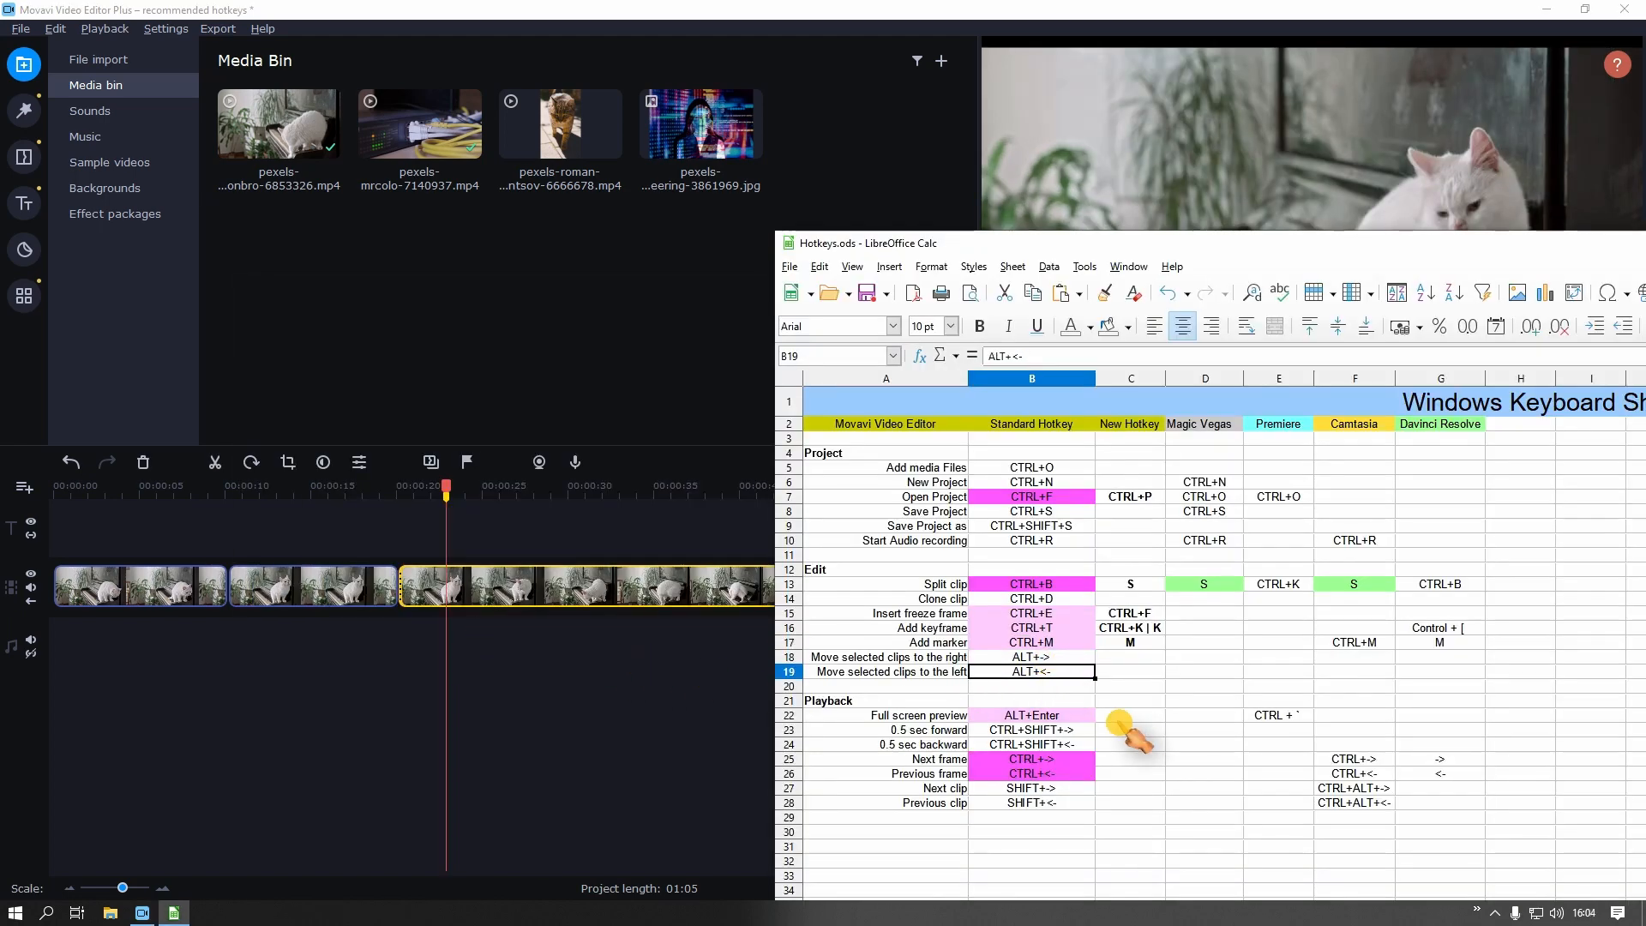
Examine the standard Full screen preview hotkey and compare the Next frame and Previous frame hotkeys with those of Camtasia and Davinci Resolve
left_click(1072, 719)
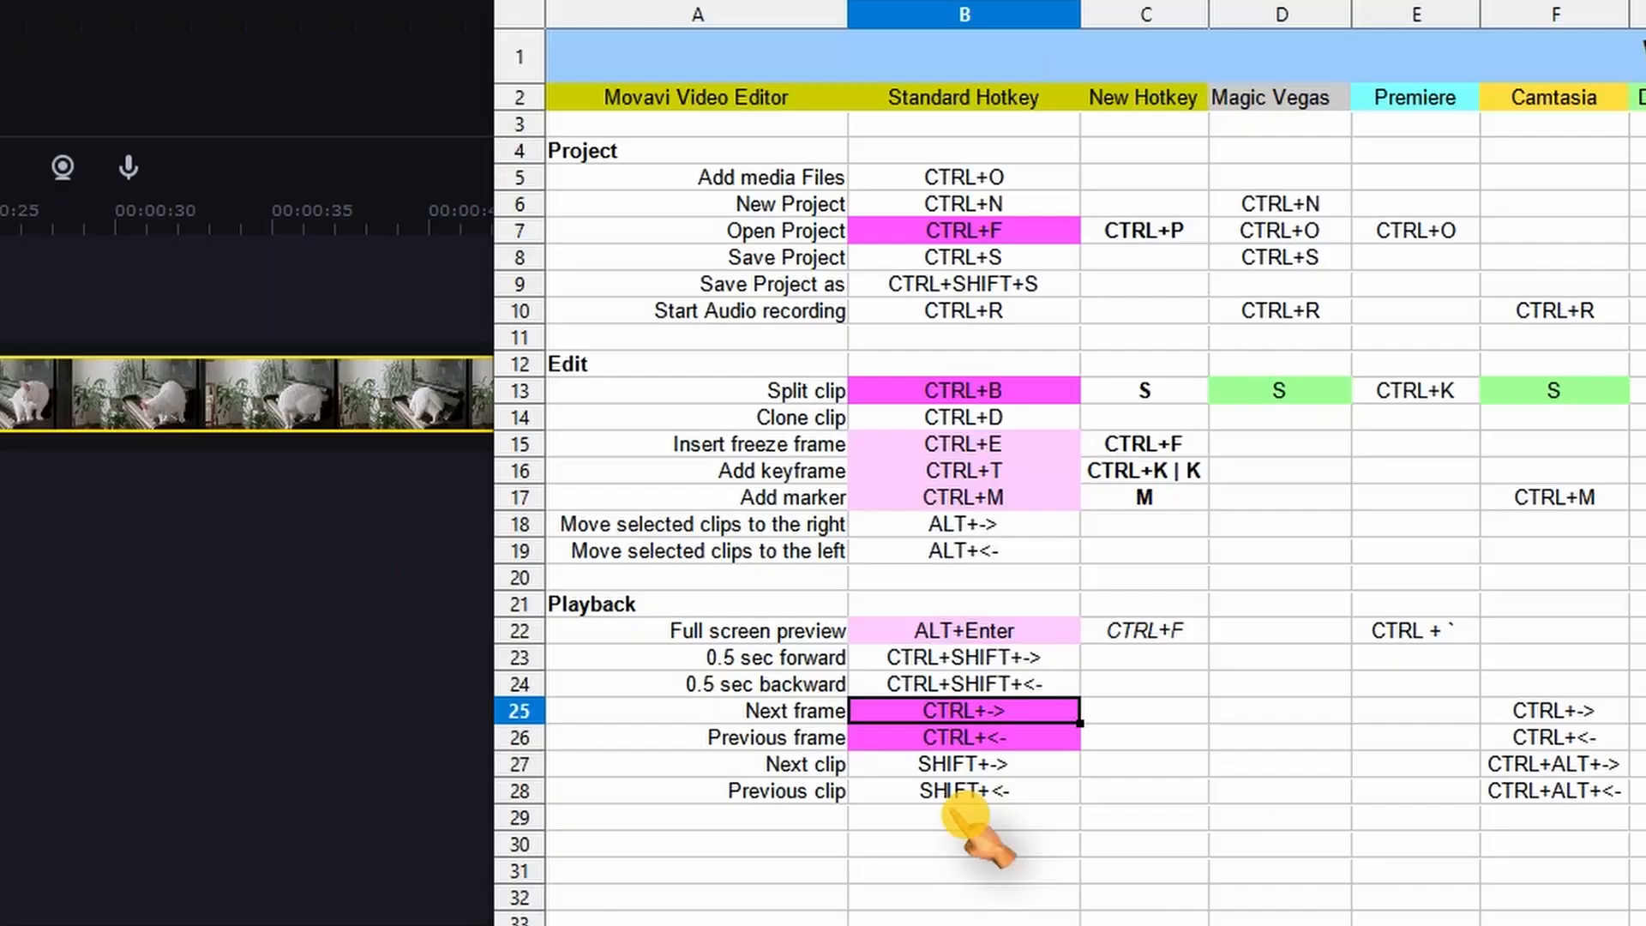
left_click(1639, 710)
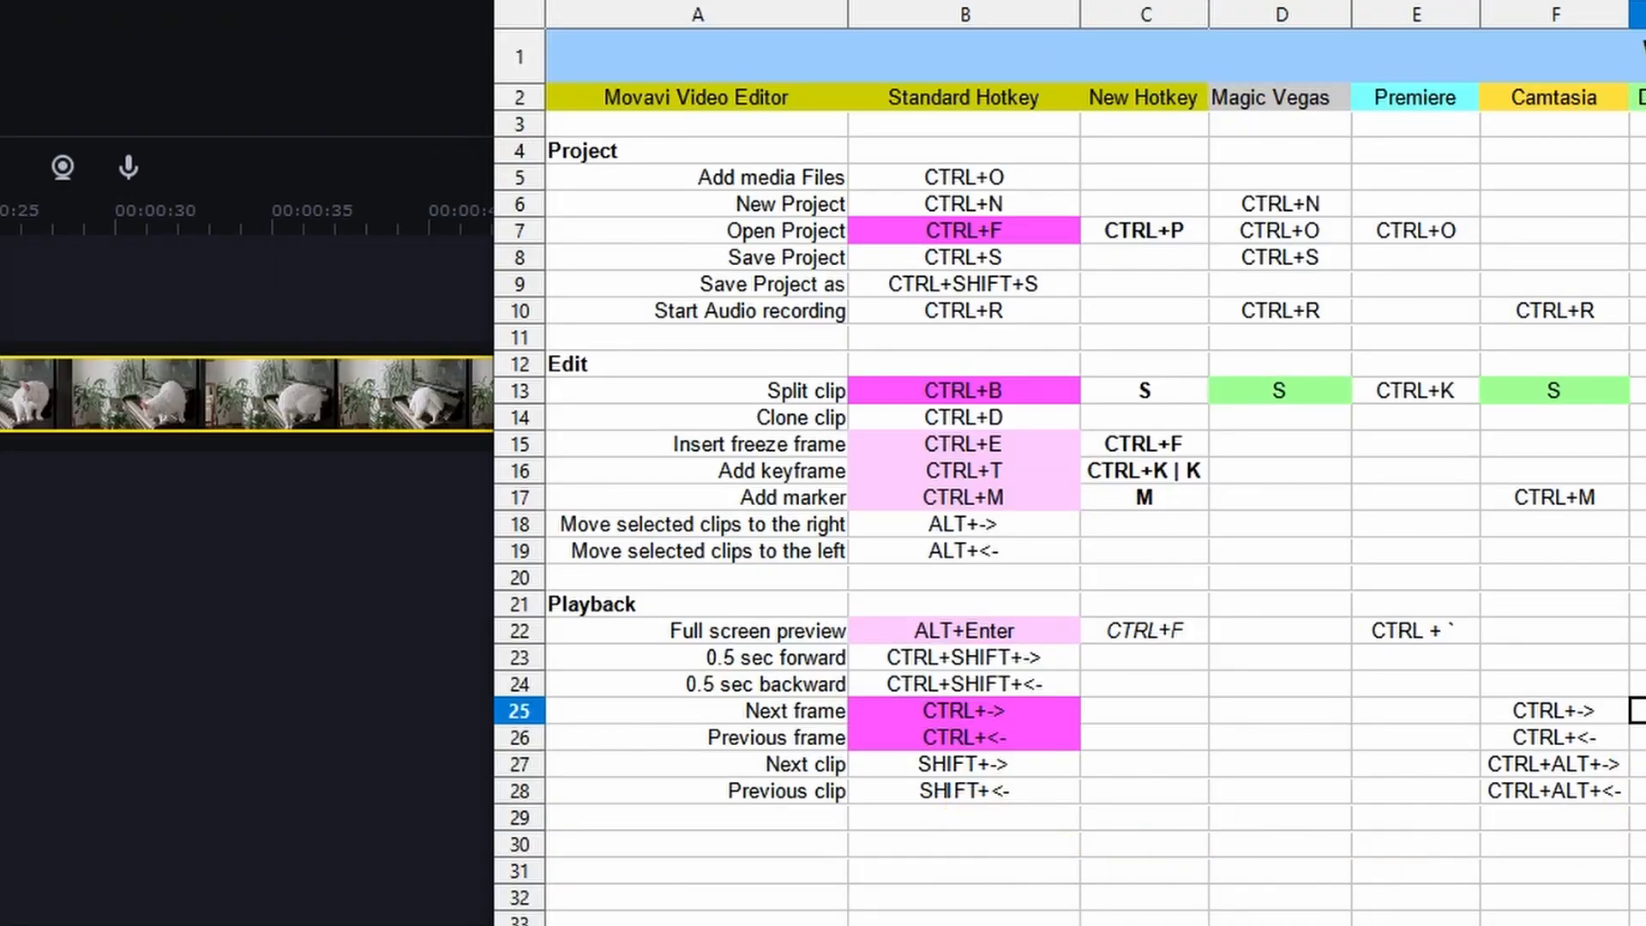
left_click(1593, 718)
left_click(1638, 807)
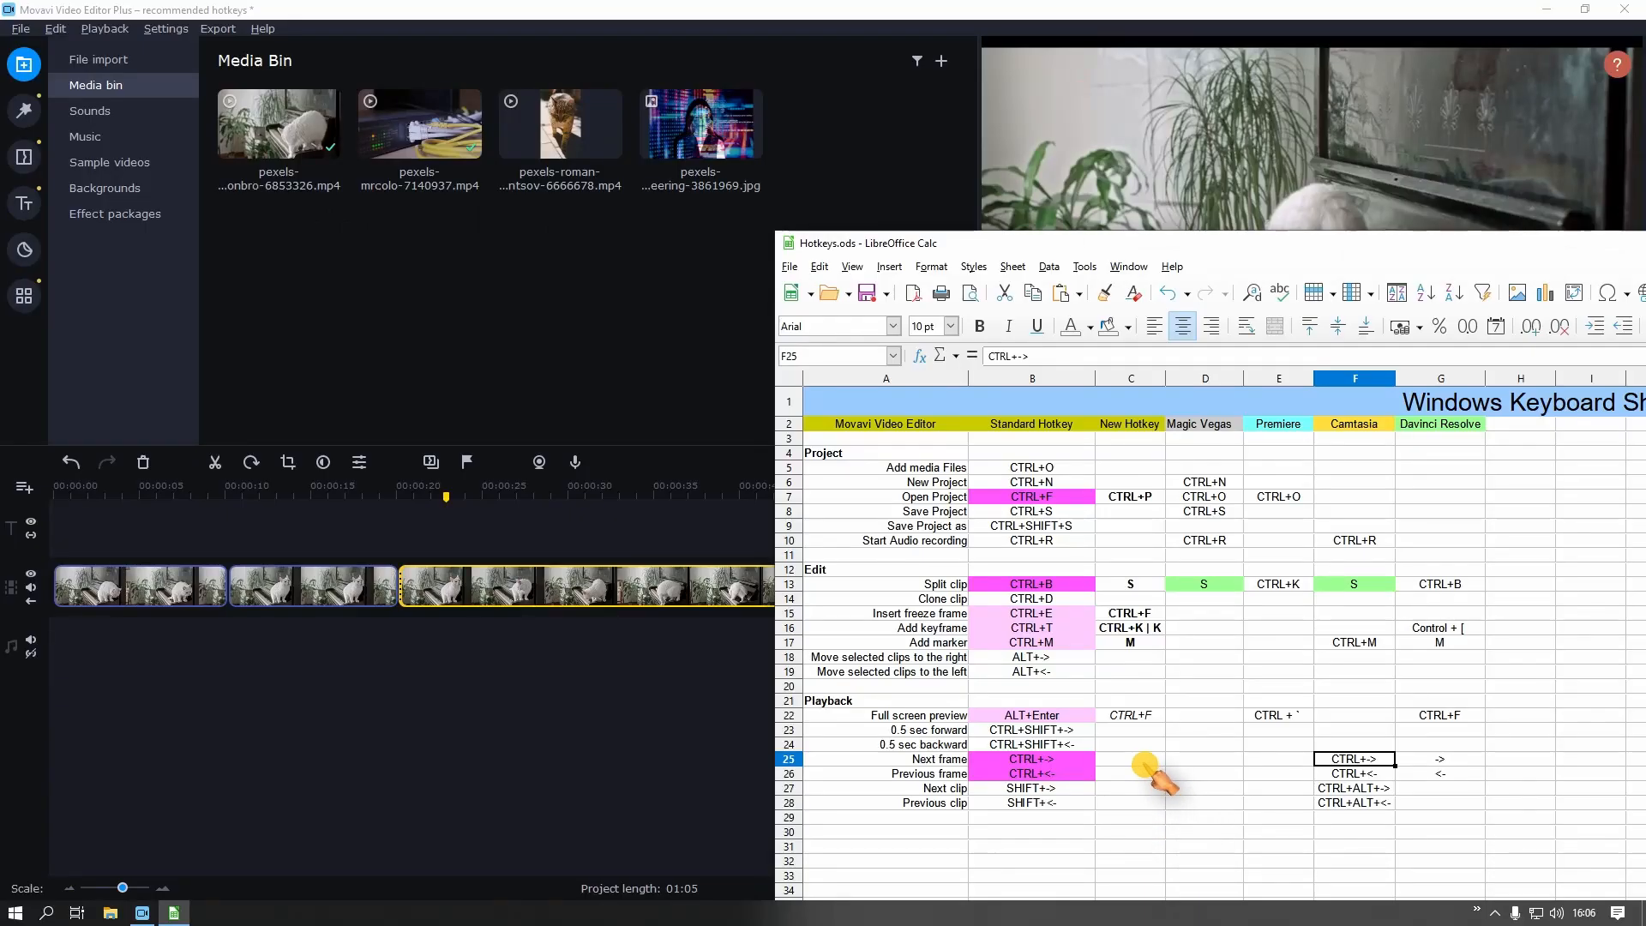
Reveal the new Next frame and Previous frame hotkeys in C25 and C26 by setting their font color to Automatic
left_click(1148, 766)
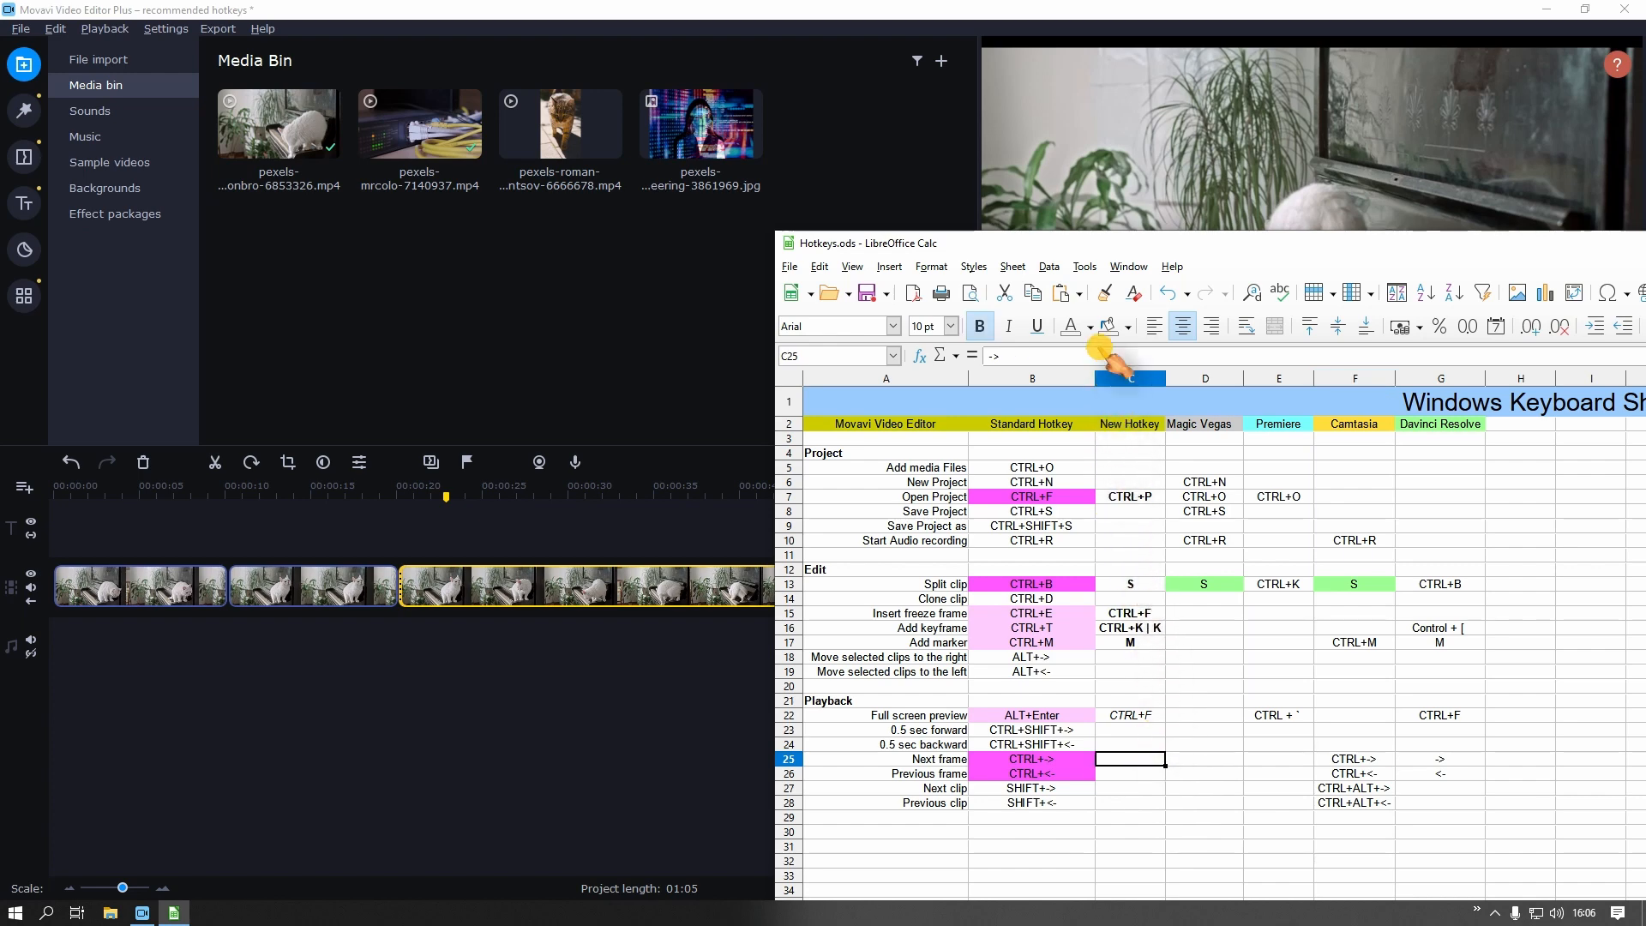
left_click(1088, 329)
left_click(1101, 370)
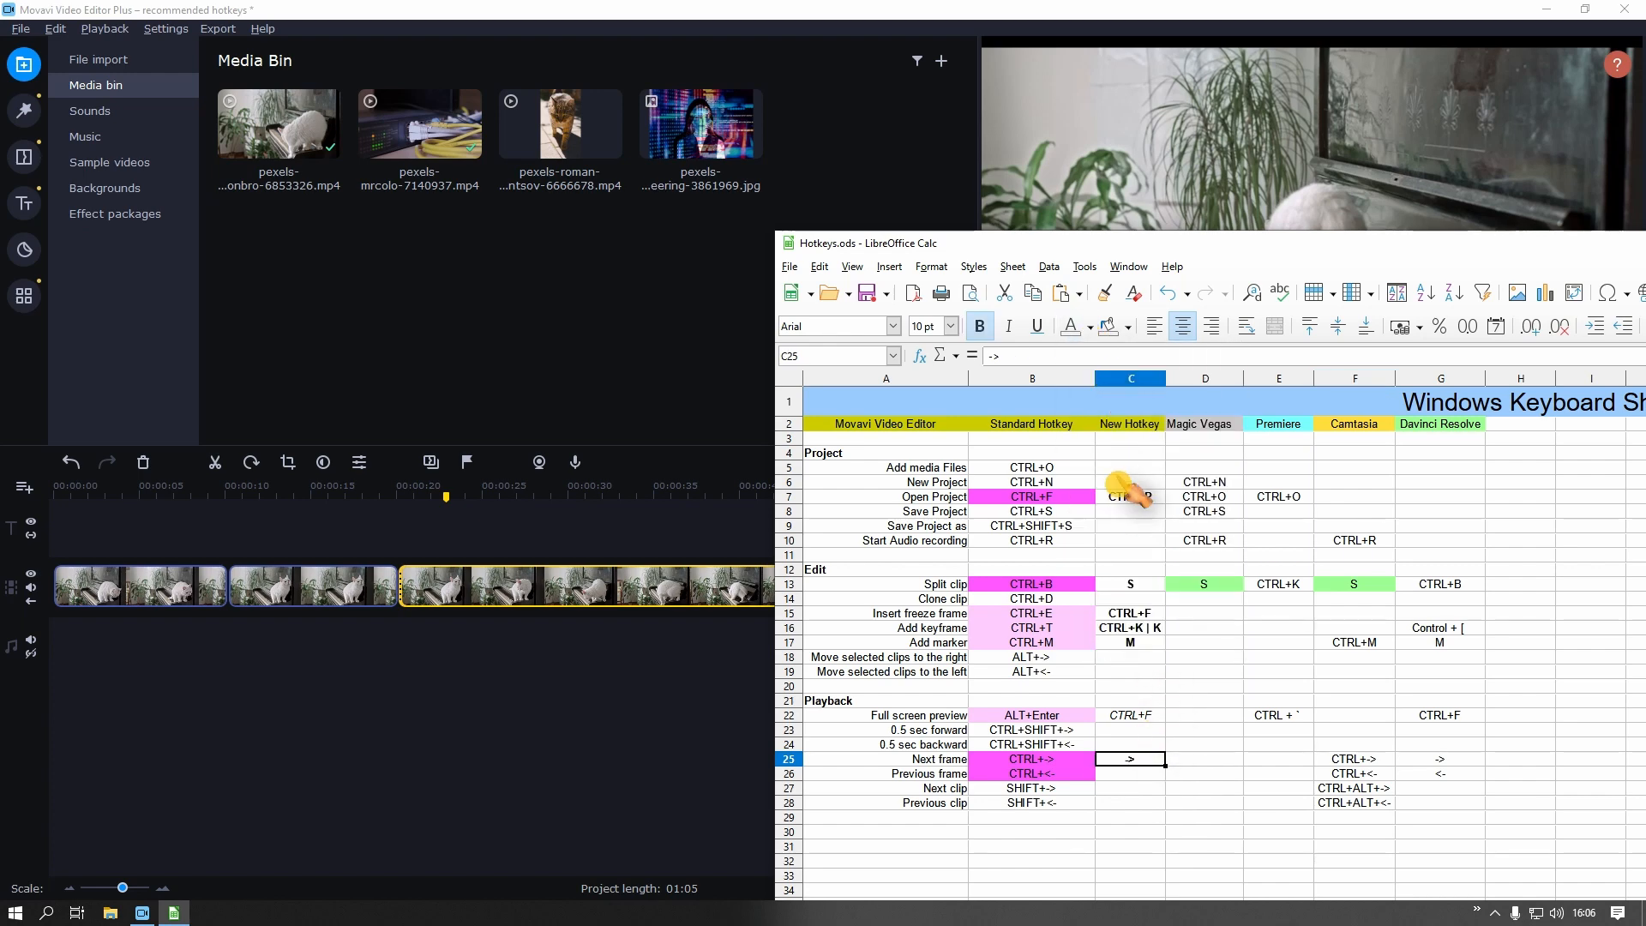
left_click(1153, 774)
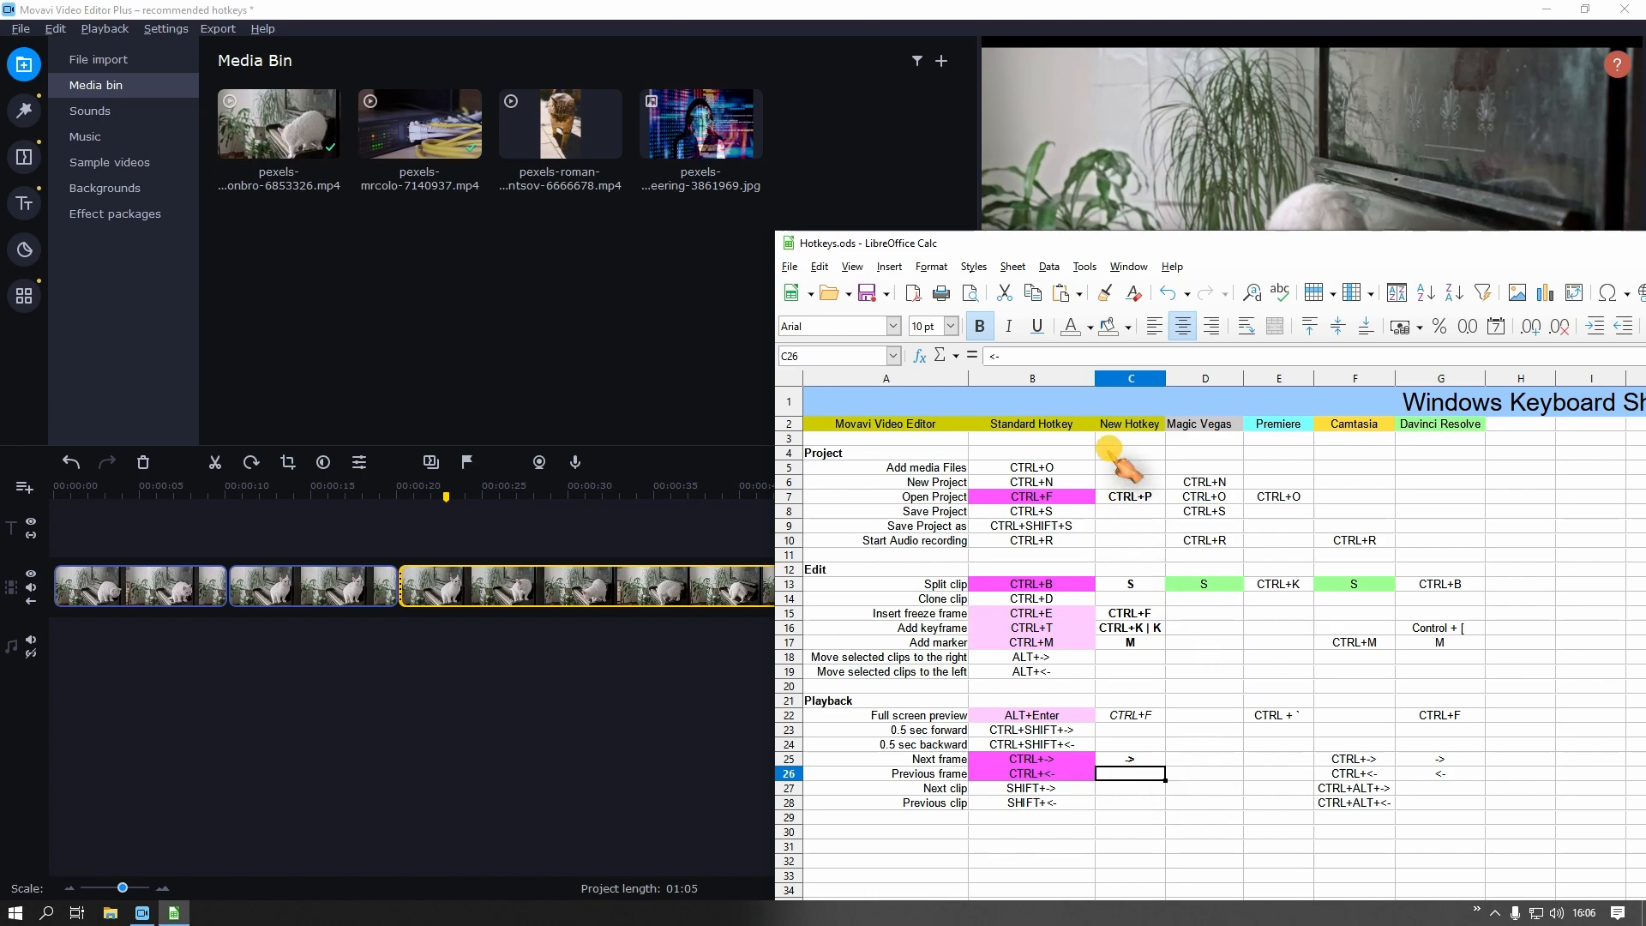
left_click(1089, 328)
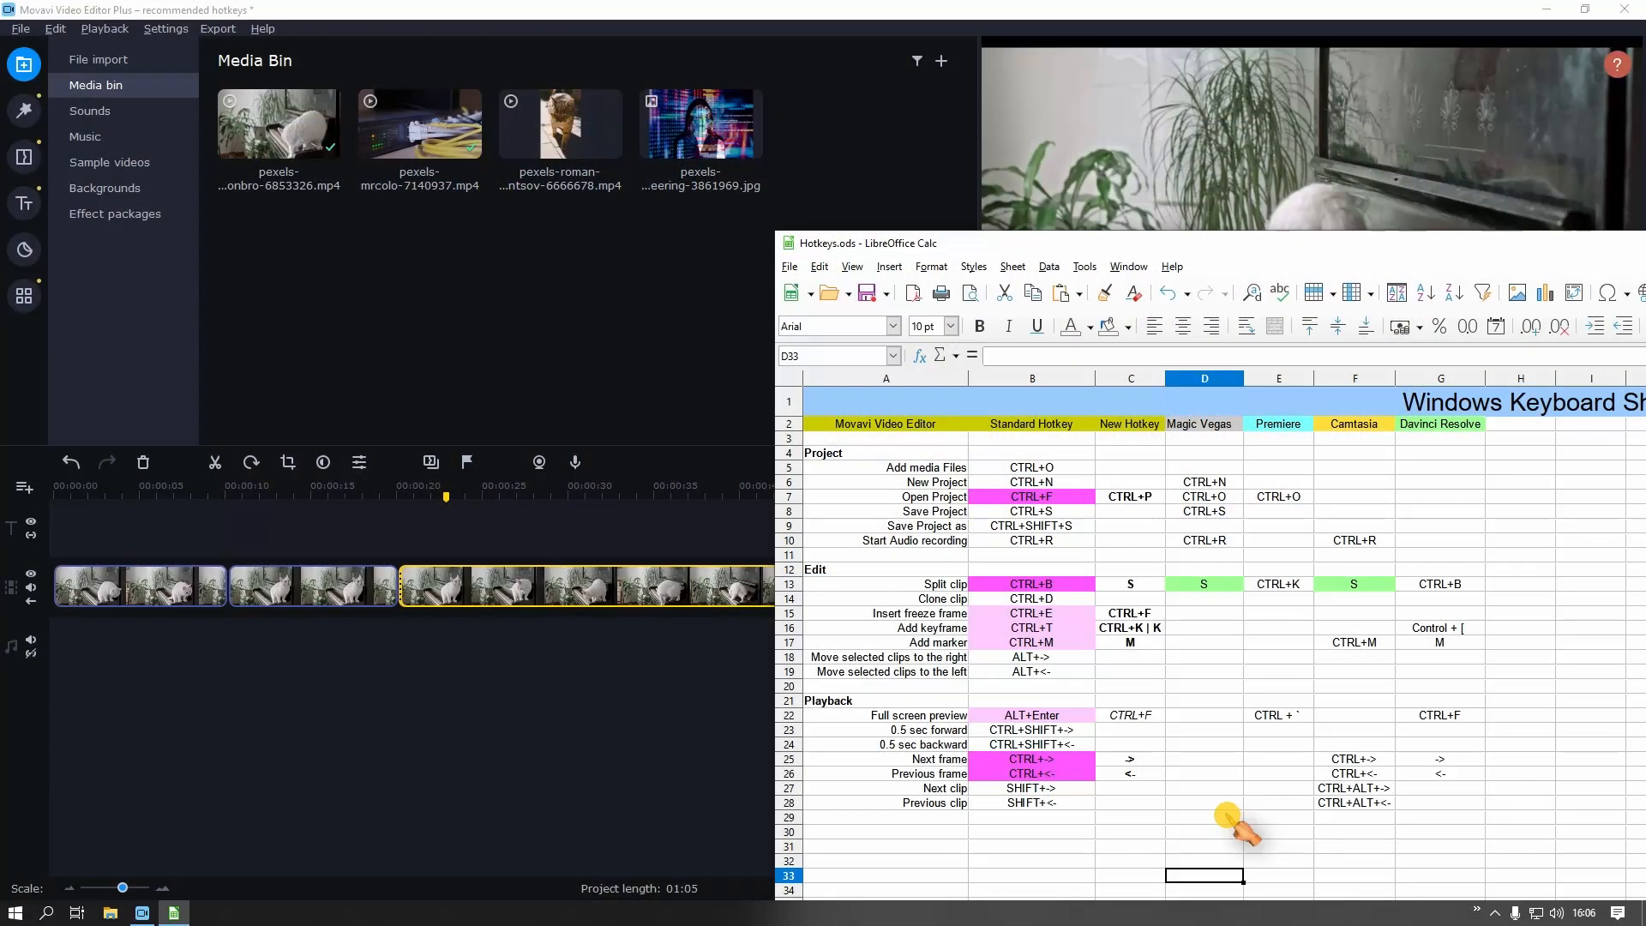
Change the new hotkeys for Add keyframe to K and Insert freeze frame to F, and clear the new Full screen preview hotkey in C22
left_click(1149, 629)
type("K")
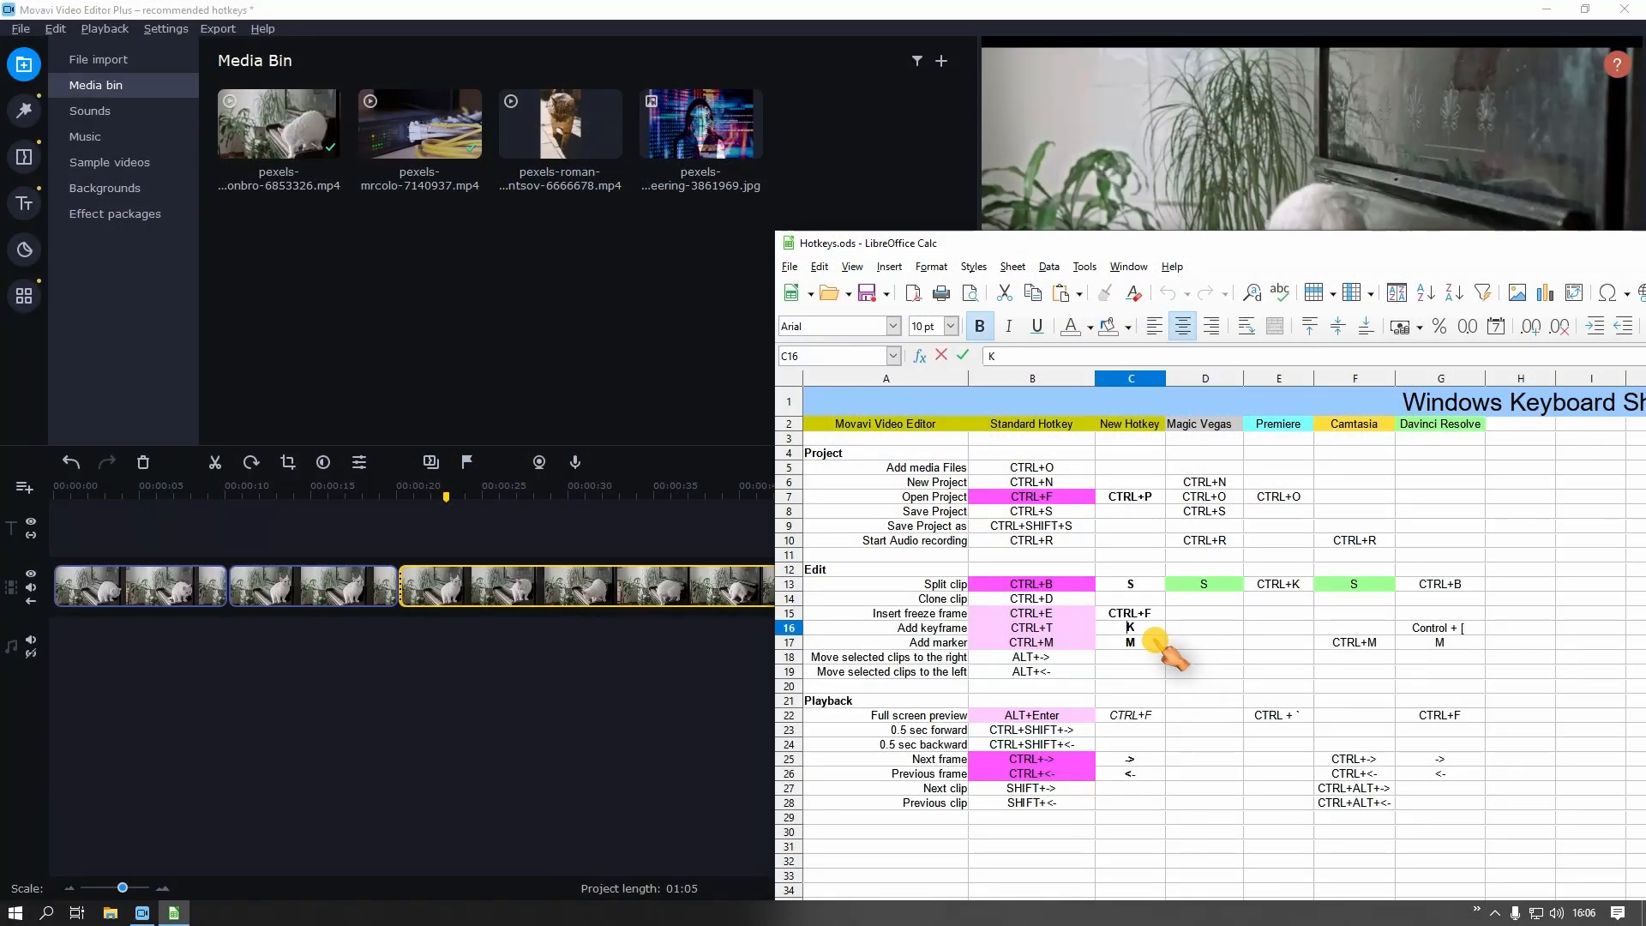
key("Return")
left_click(1135, 613)
type("F")
left_click(1145, 716)
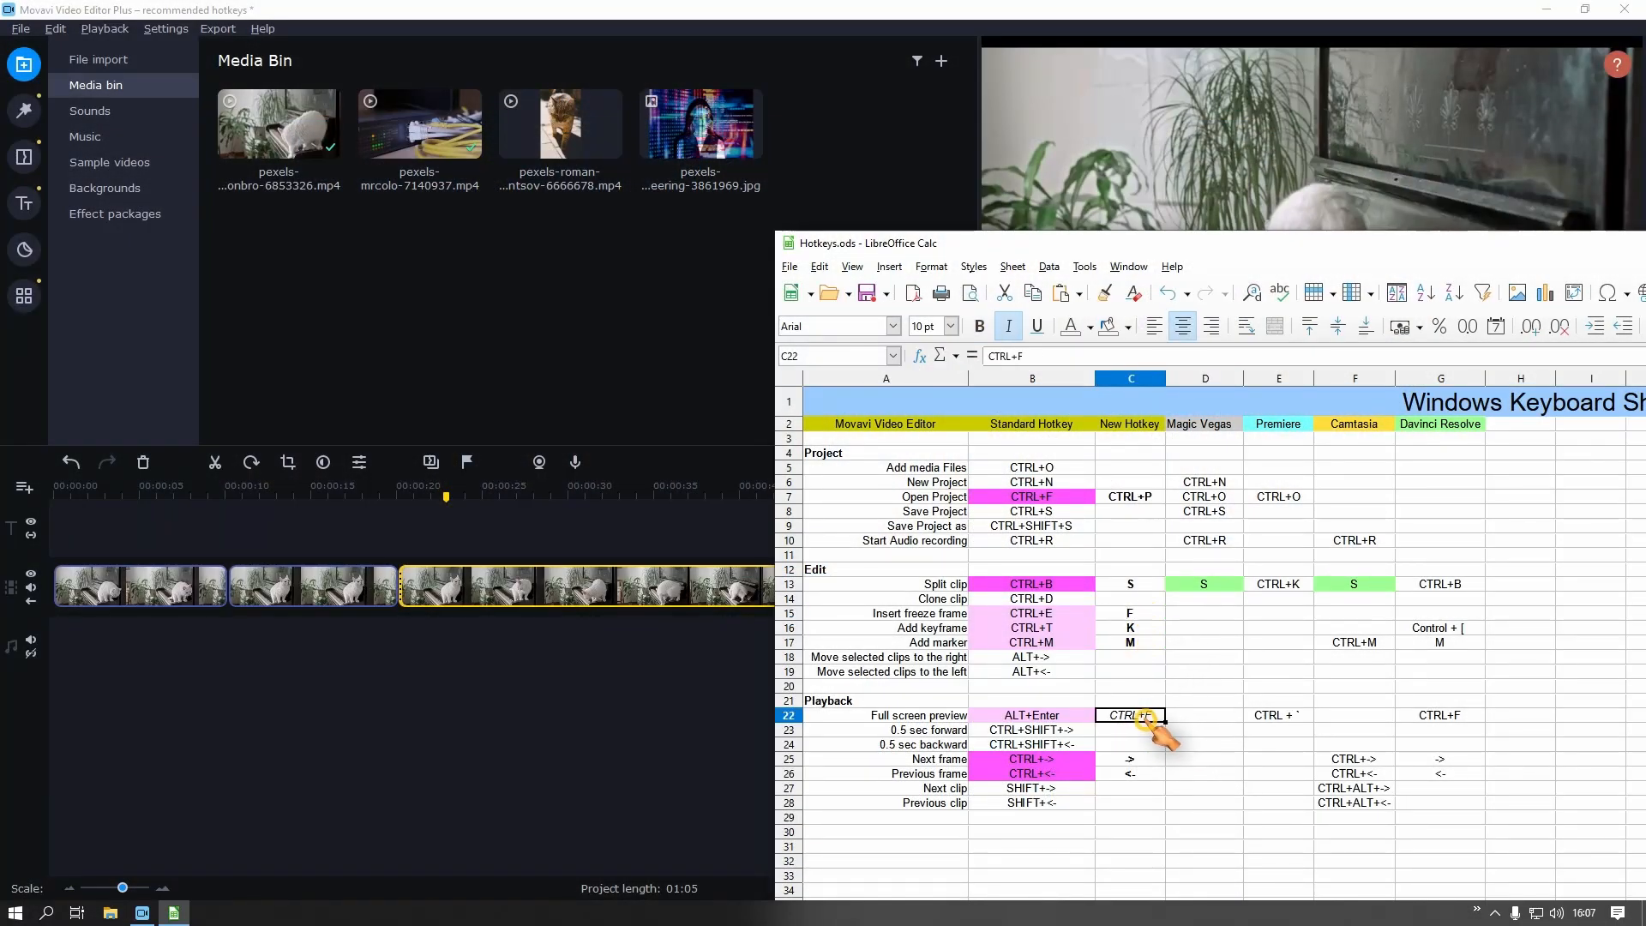
key("Delete")
Apply a gold background color to the new hotkeys in C7, C13, C15:C17 and C25:C26
left_click(1153, 500)
left_click(1128, 327)
left_click(1131, 443)
left_click(1147, 586)
left_click(1109, 326)
left_click_drag(1147, 614, 1147, 643)
left_click(1108, 327)
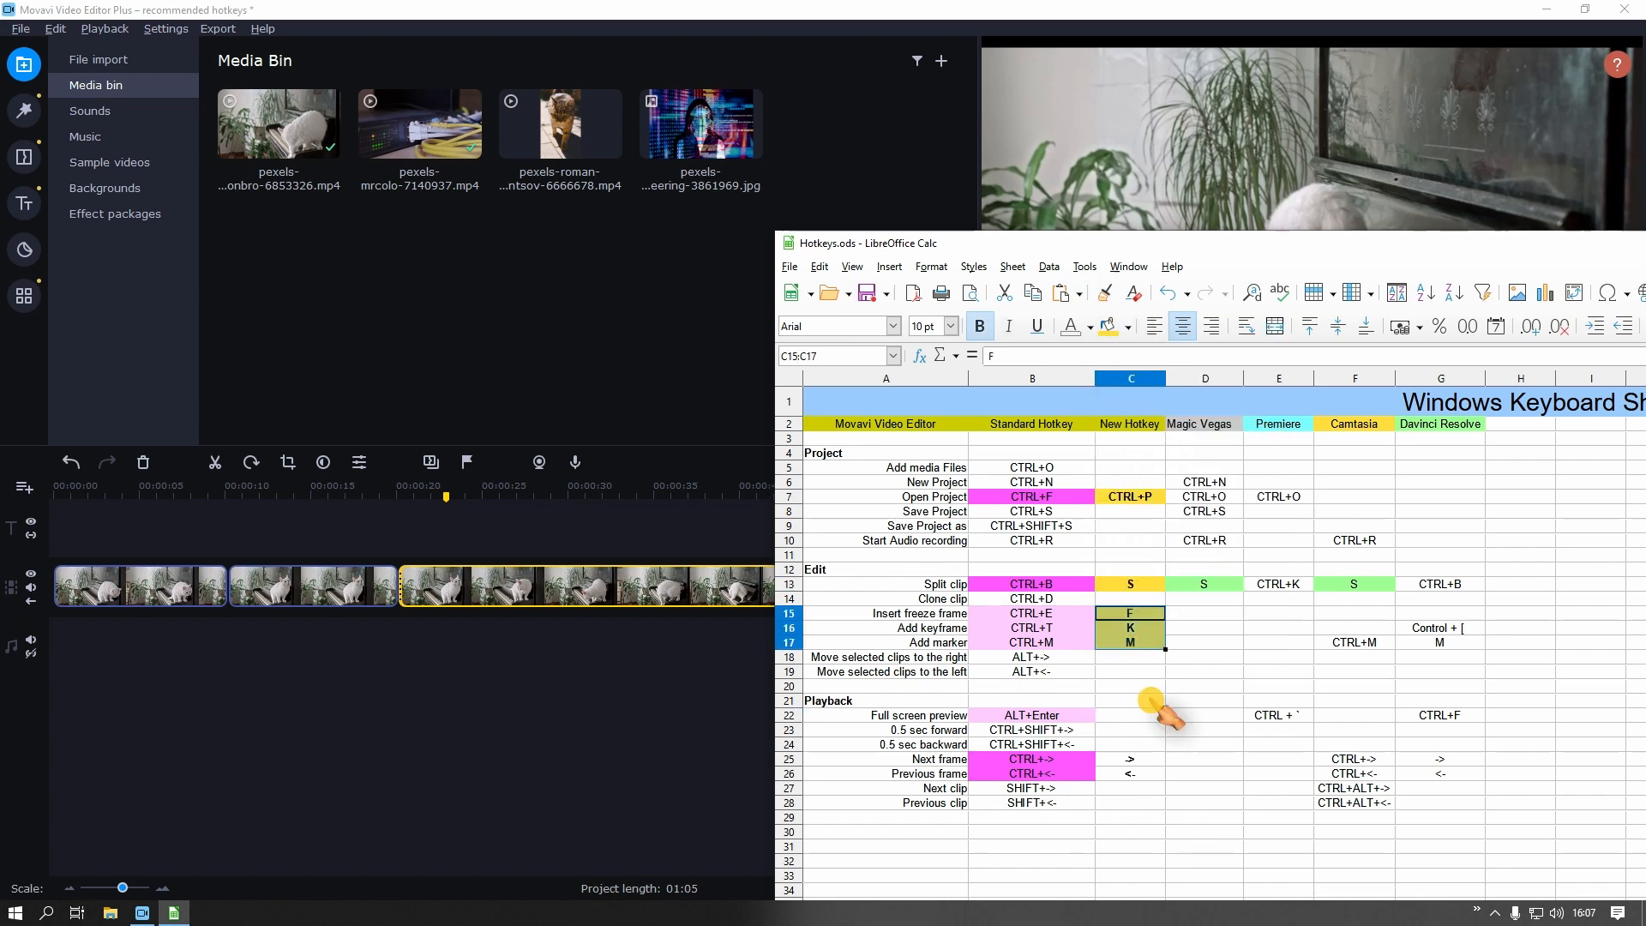
left_click_drag(1129, 759, 1130, 774)
left_click(1109, 327)
left_click(1205, 771)
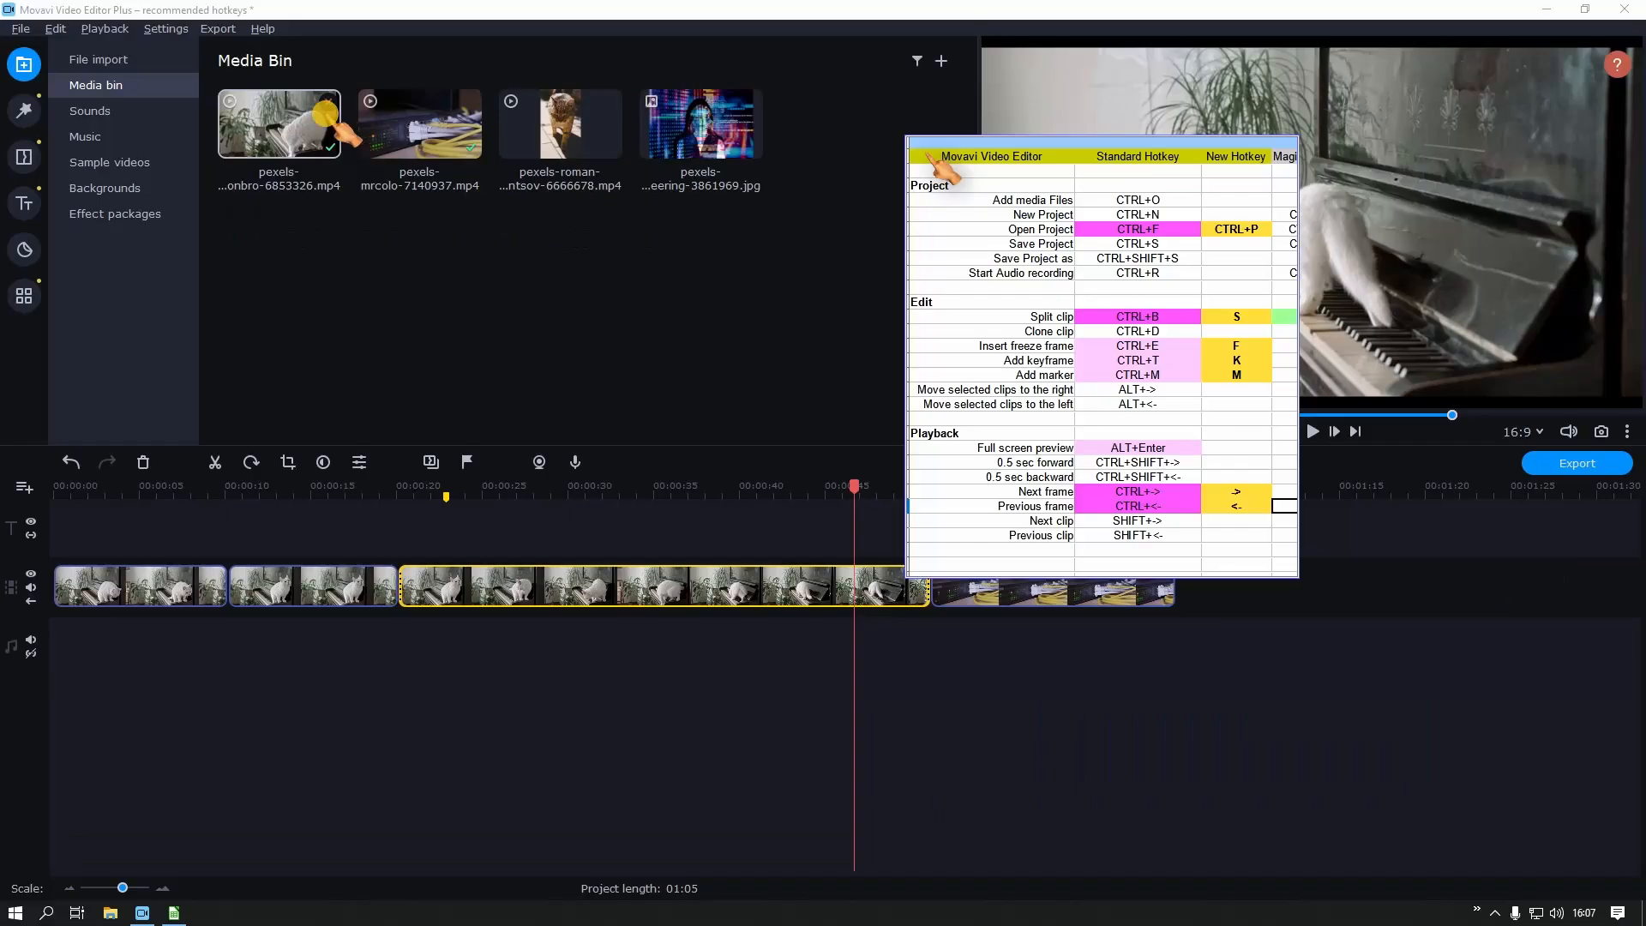
Open the Keyboard Shortcuts list in Movavi Video Editor and try to edit the Open project hotkey
left_click(262, 30)
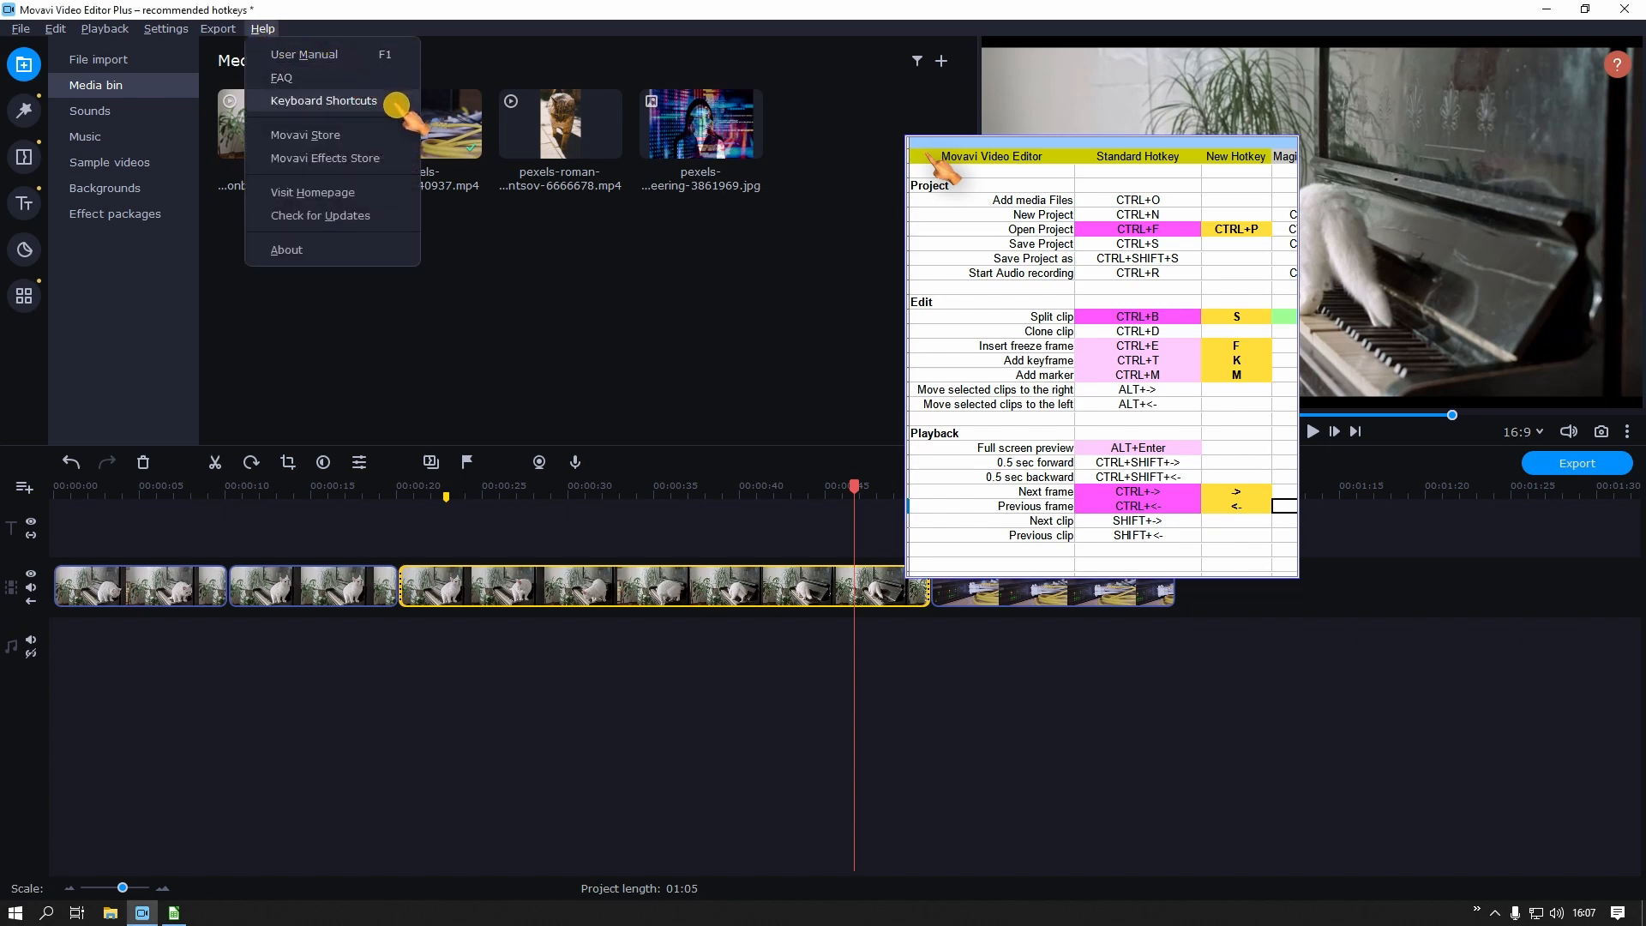
left_click(396, 104)
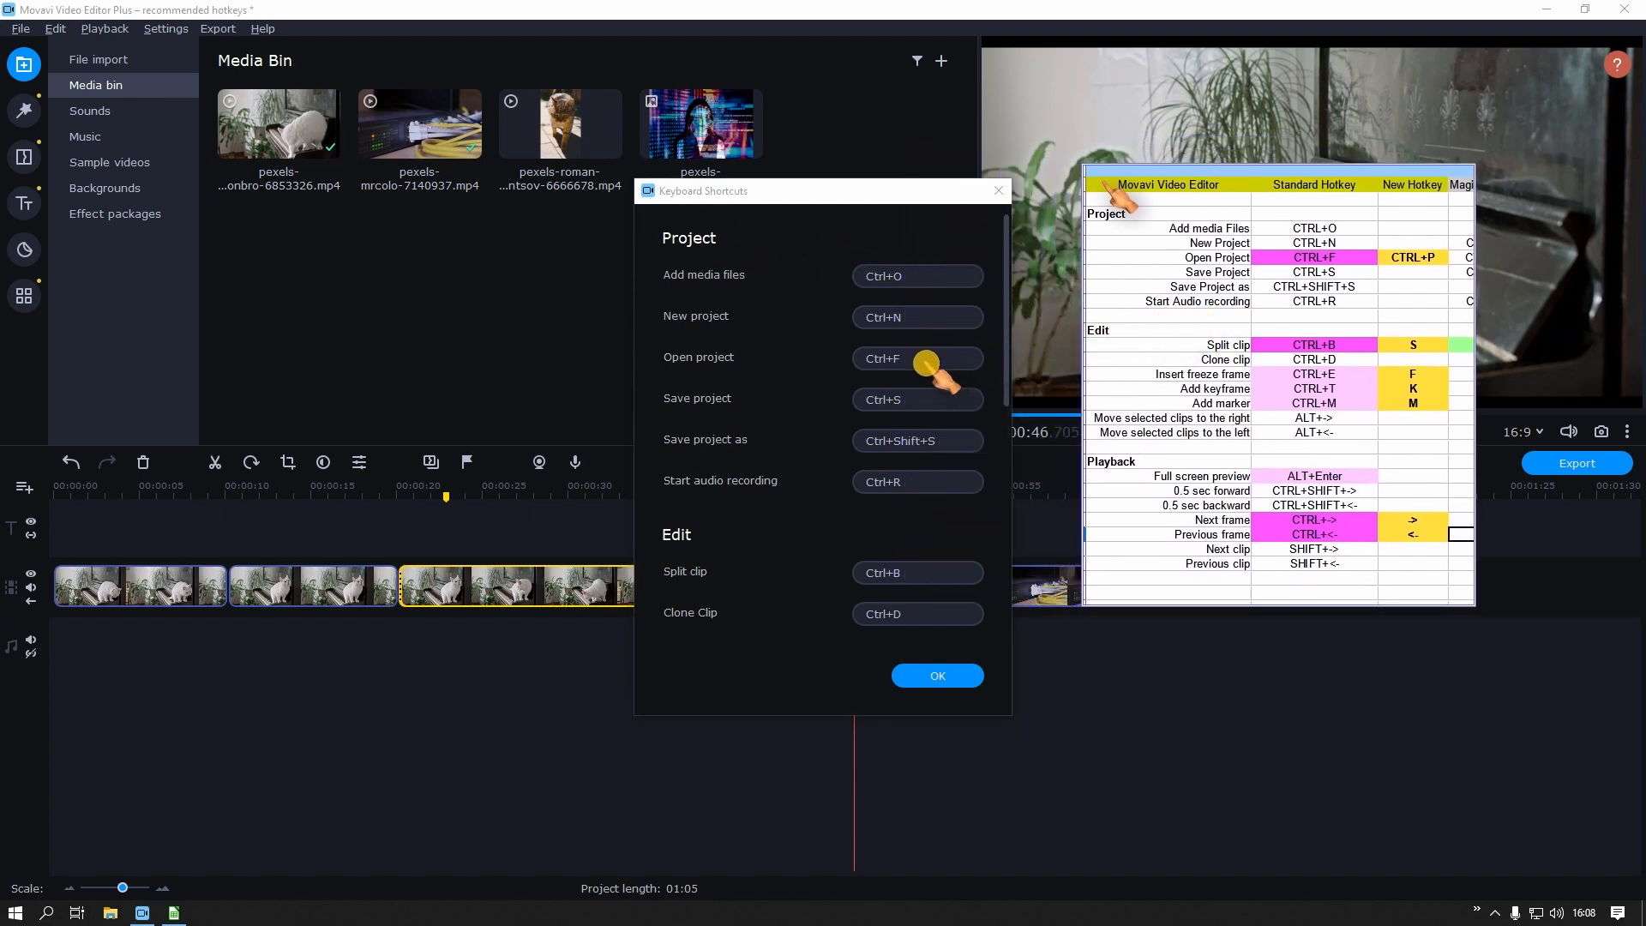
left_click(926, 363)
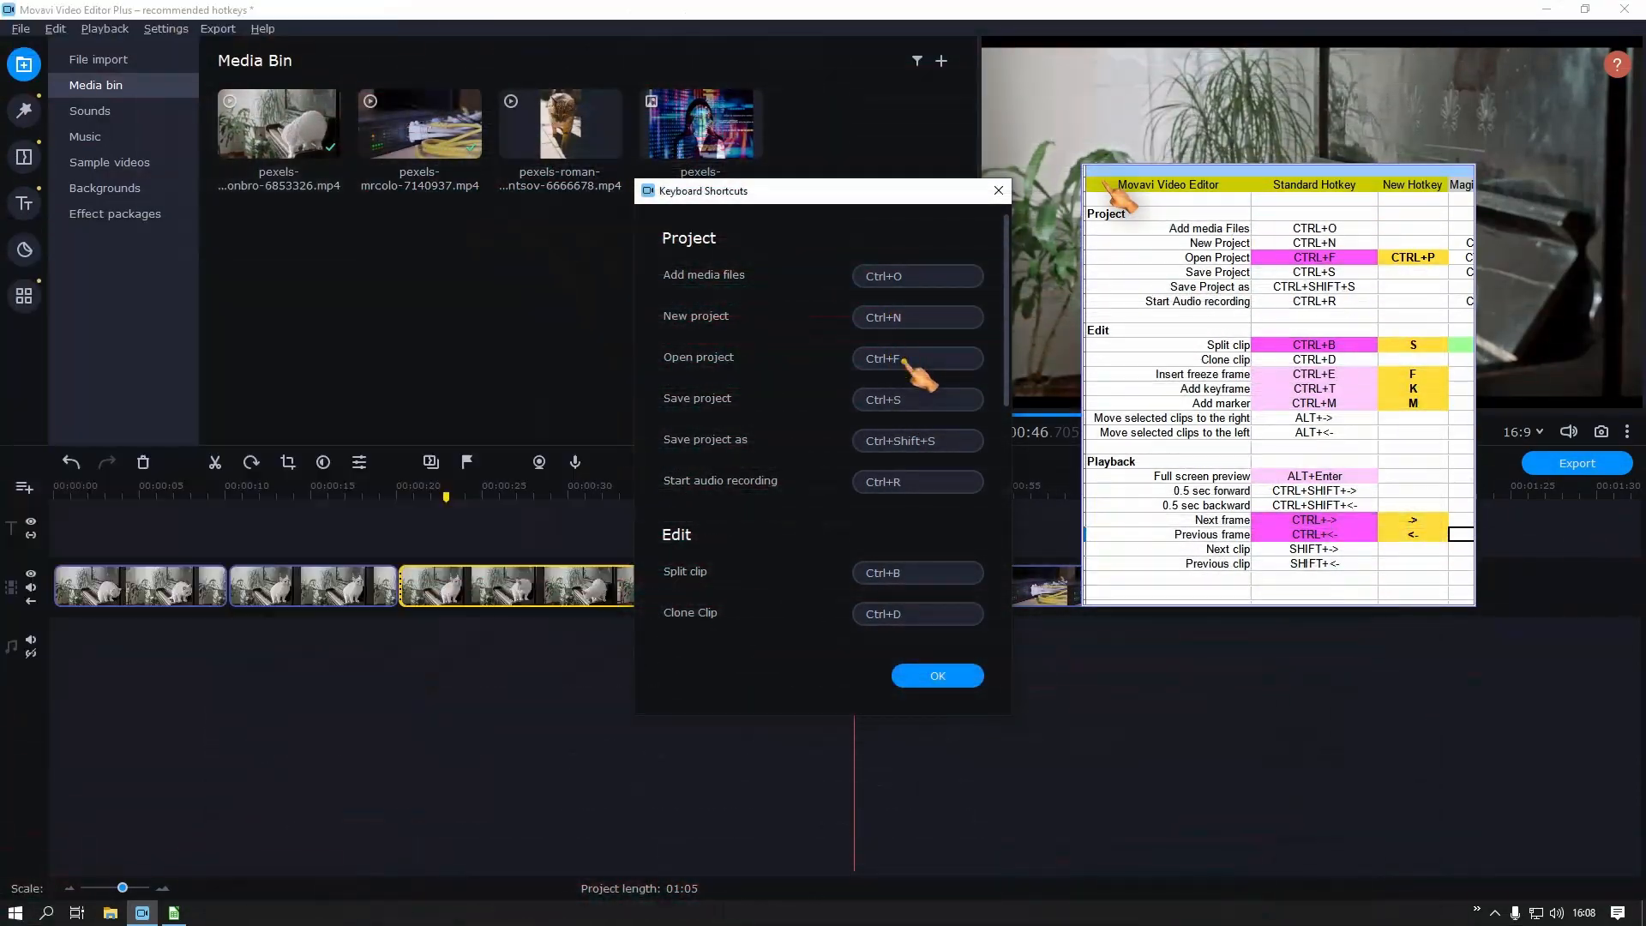
left_click(904, 361)
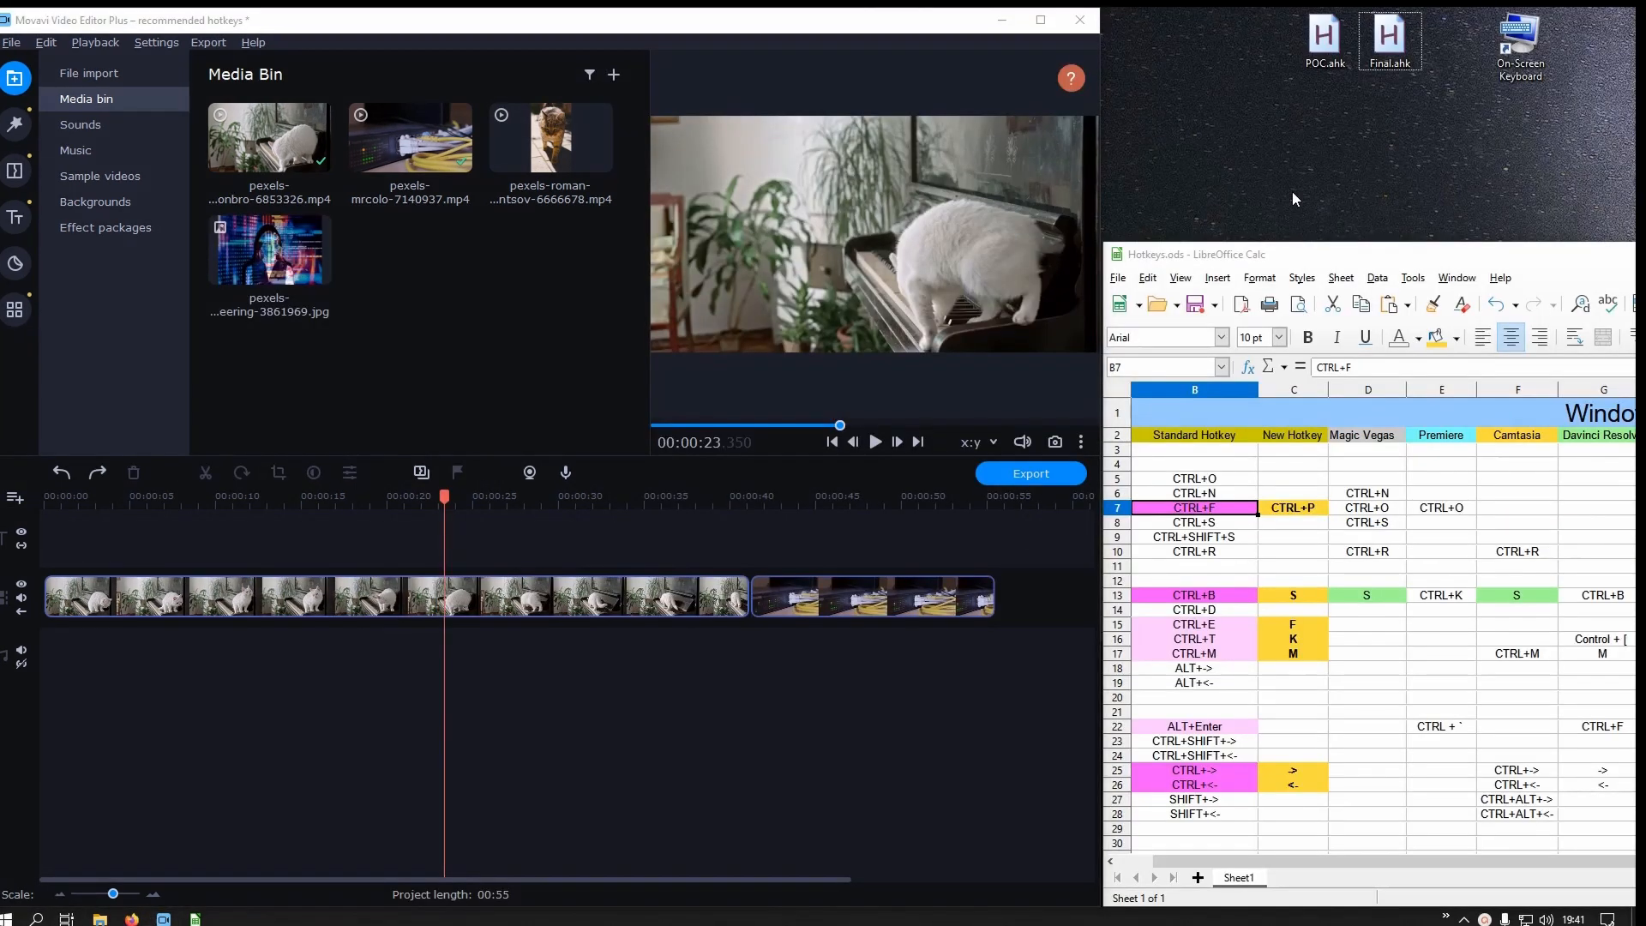
Open the desktop script Final.ahk for editing in Notepad, review its Open Project hotkey remap, and minimize it
right_click(1403, 45)
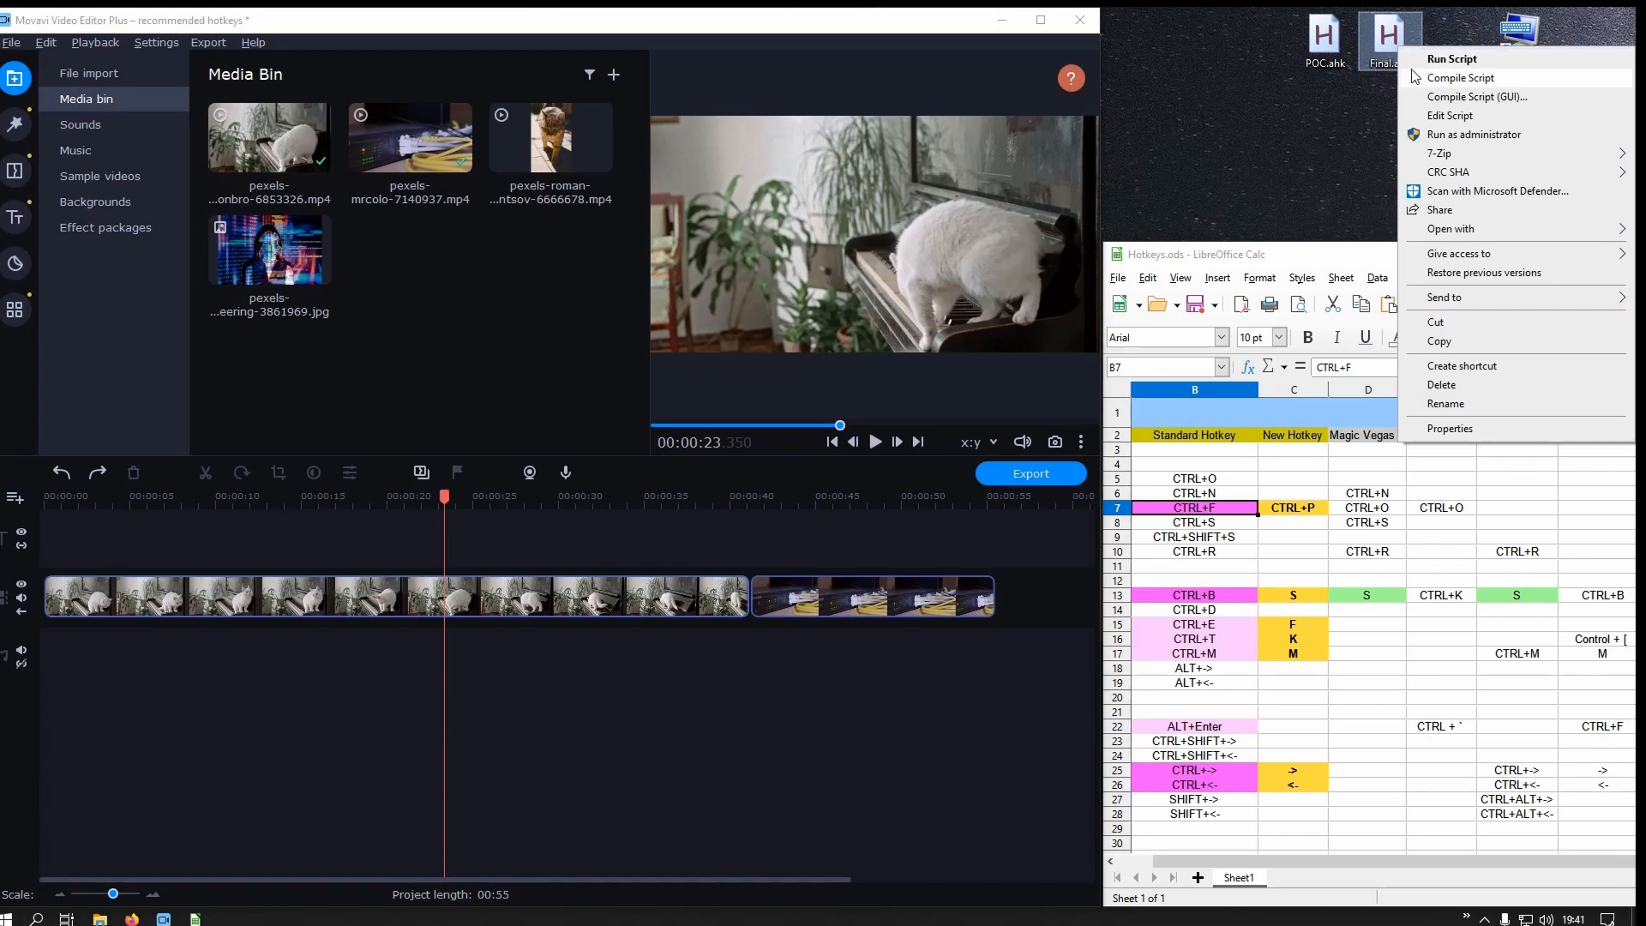
left_click(1433, 116)
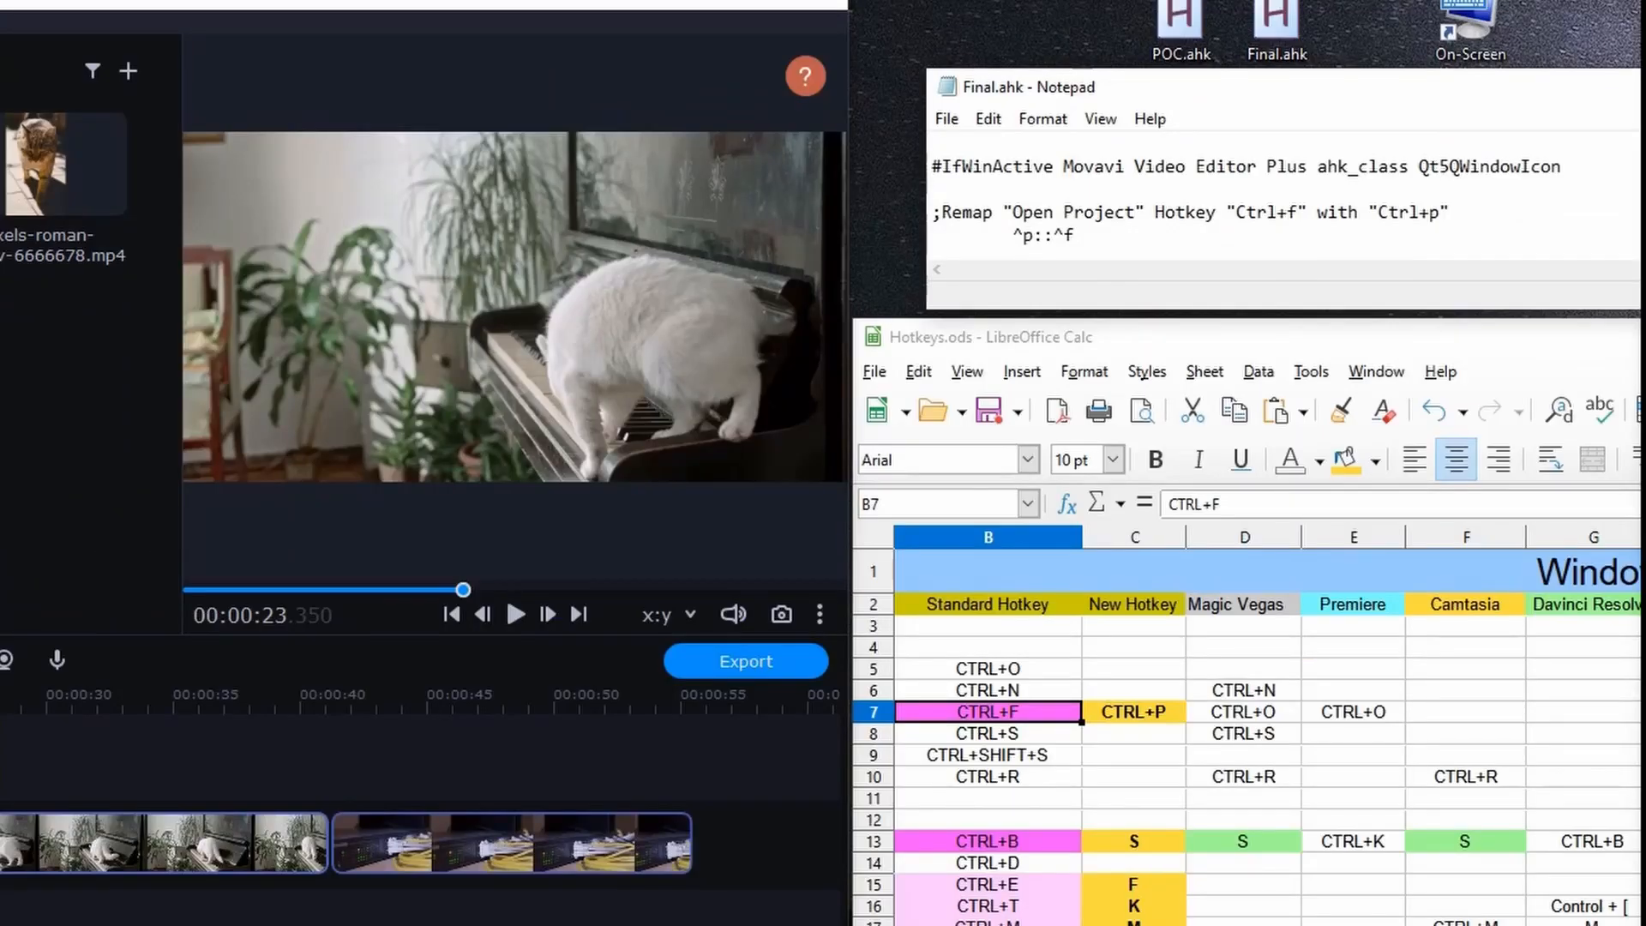
left_click_drag(1372, 87, 1388, 90)
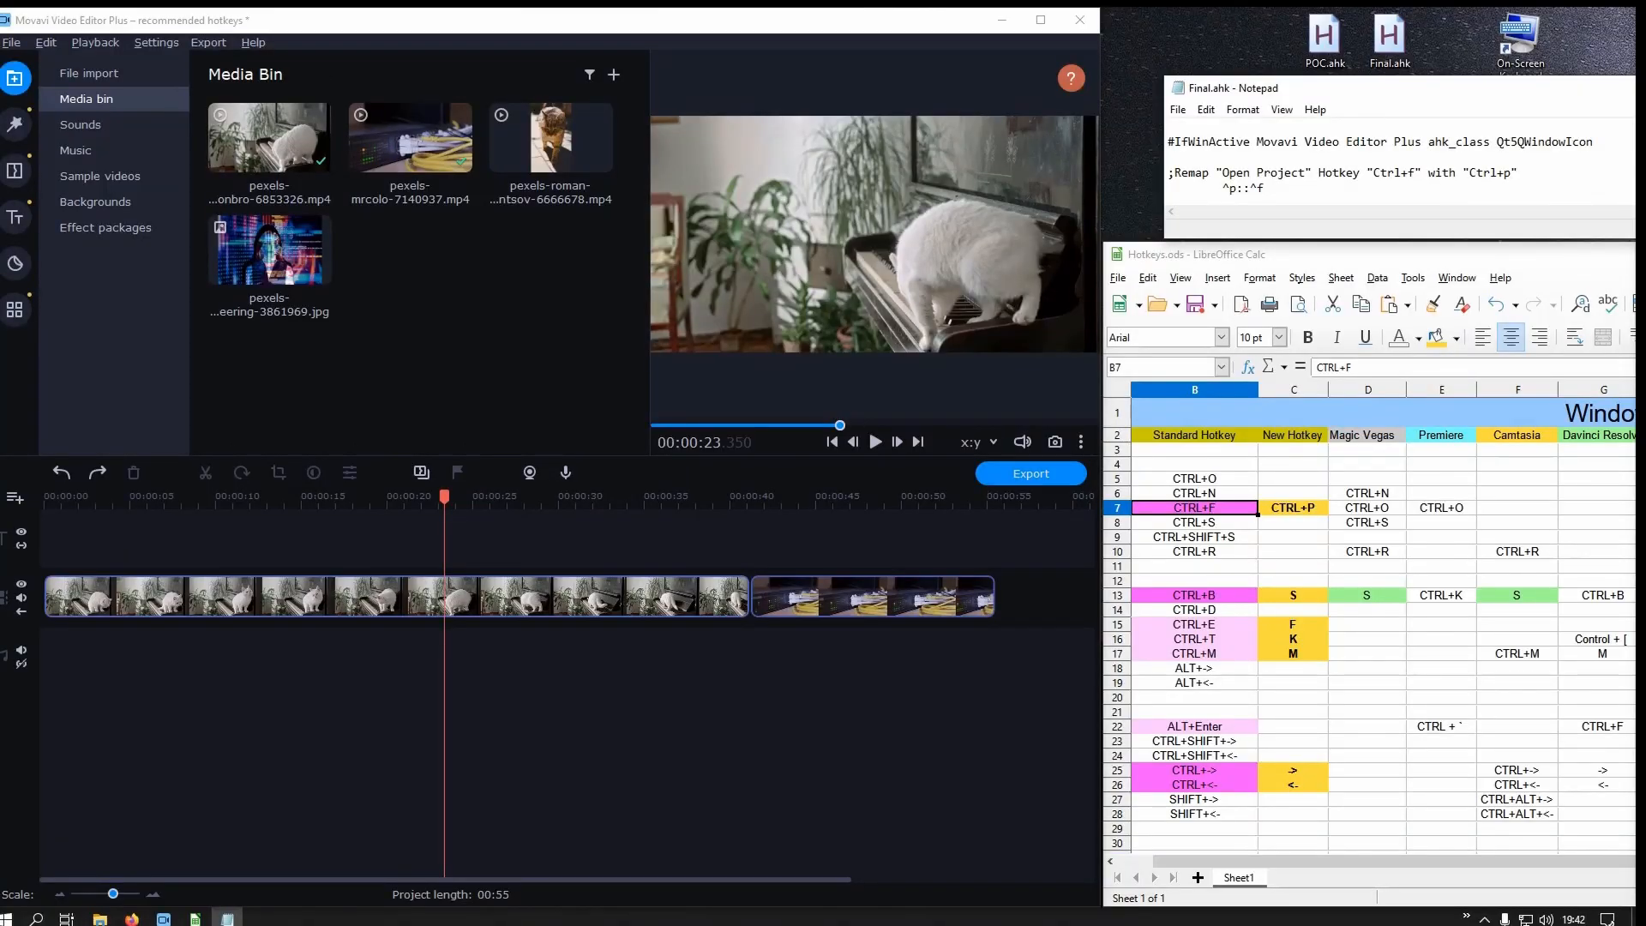
key("super+Down")
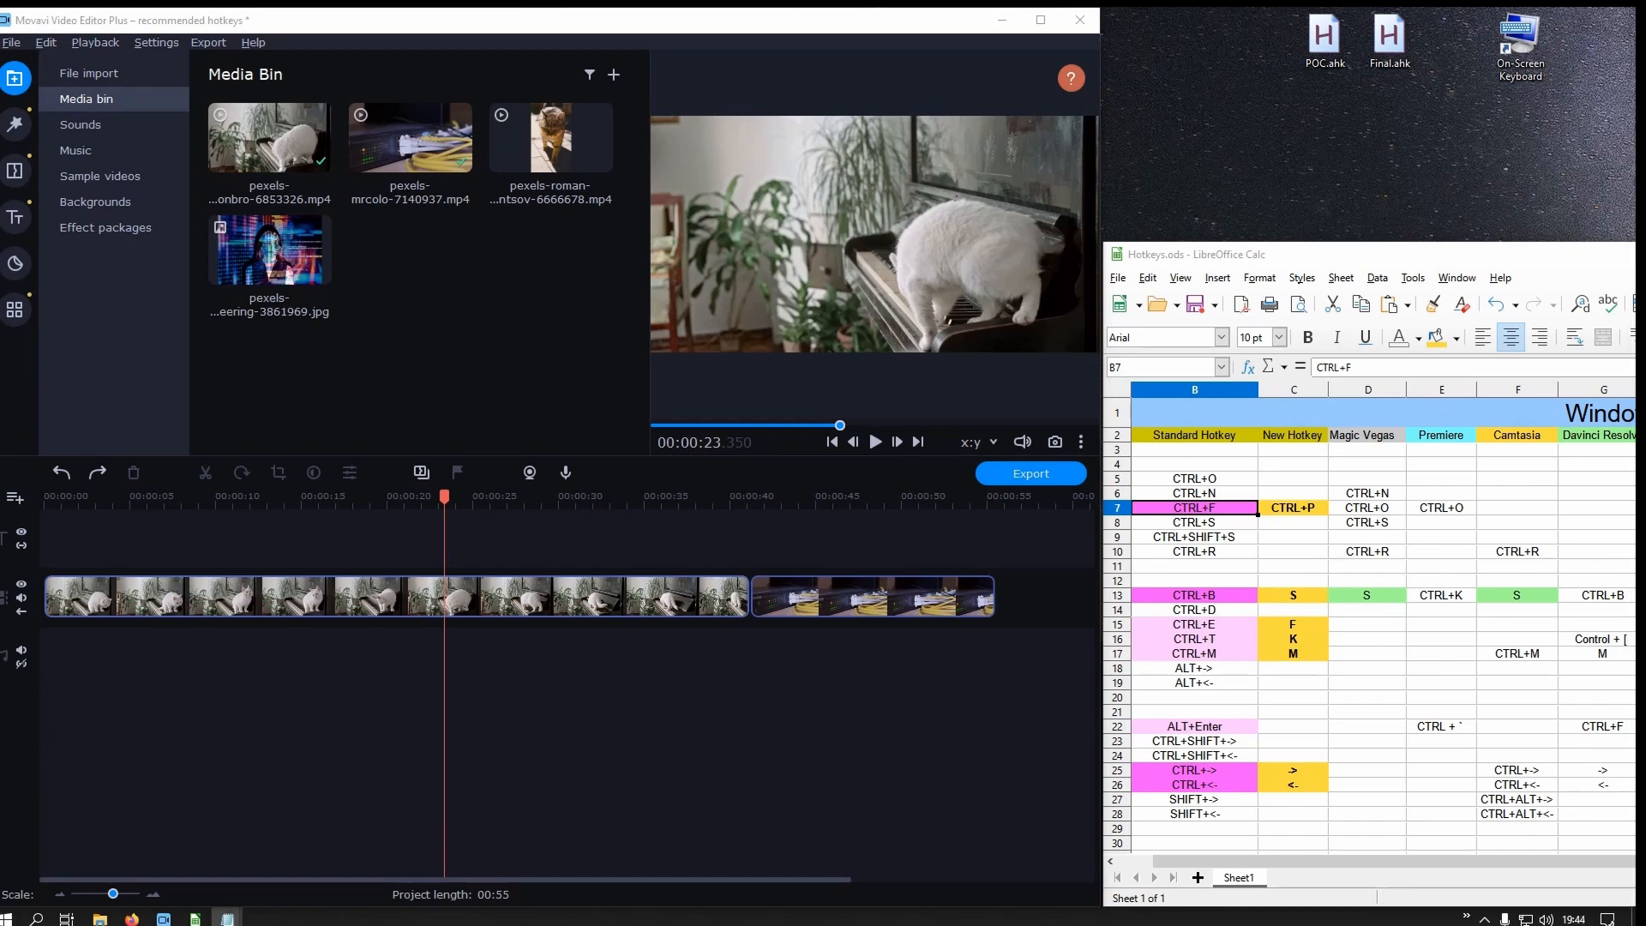
Open the On-Screen Keyboard and run the Final.ahk script from the desktop
right_click(1526, 53)
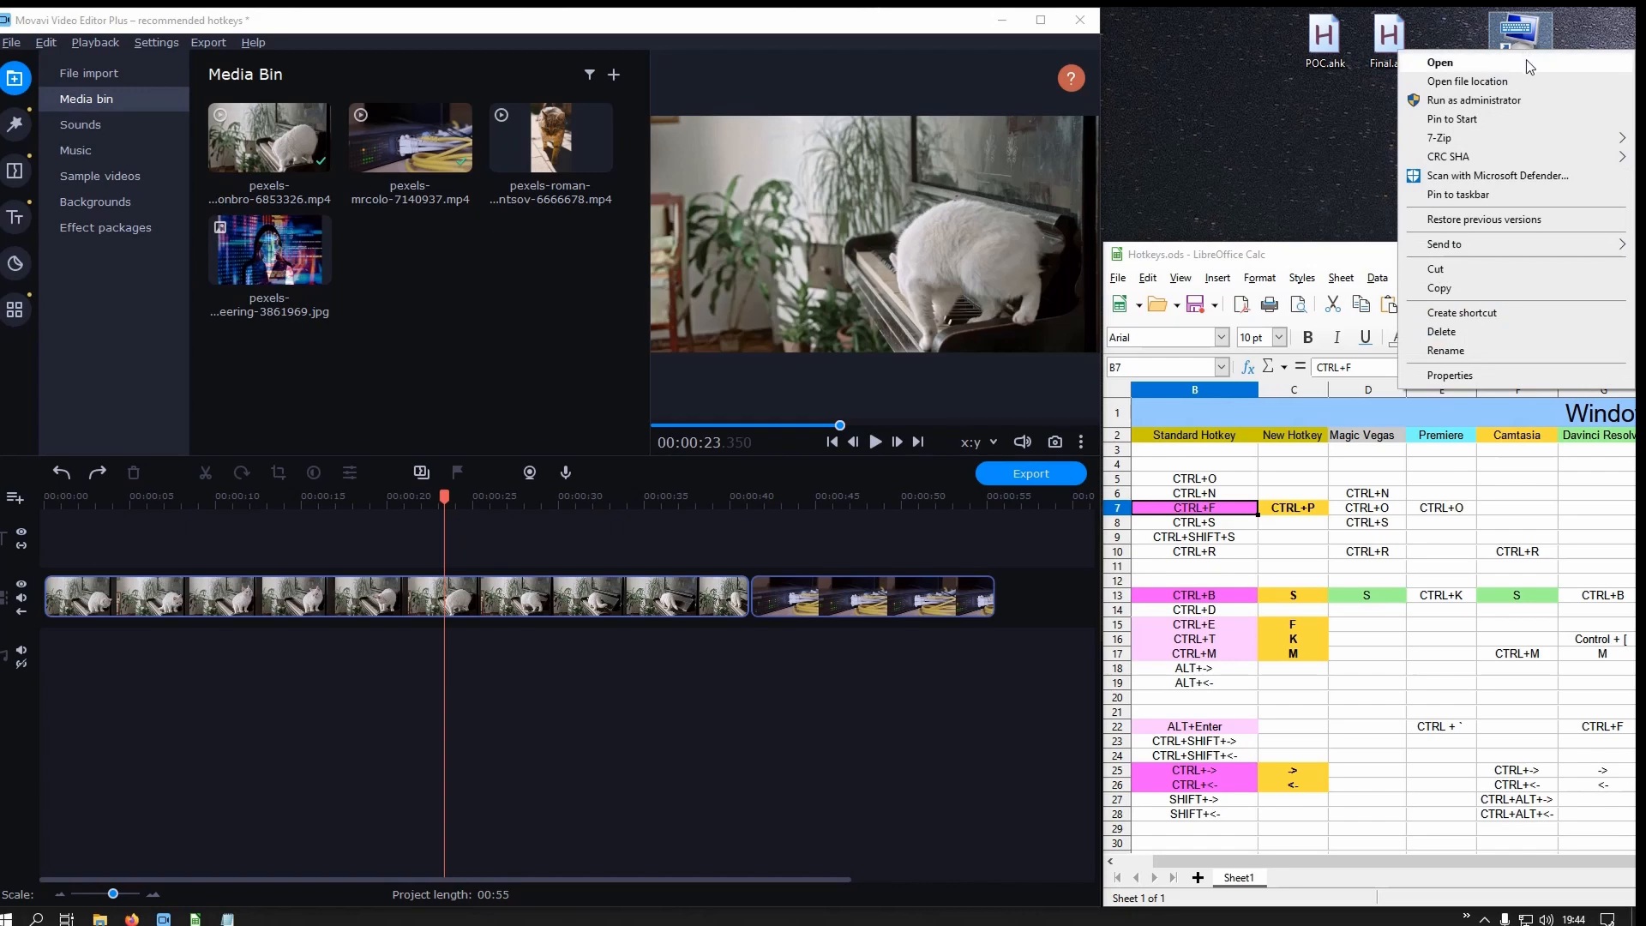
left_click(1528, 65)
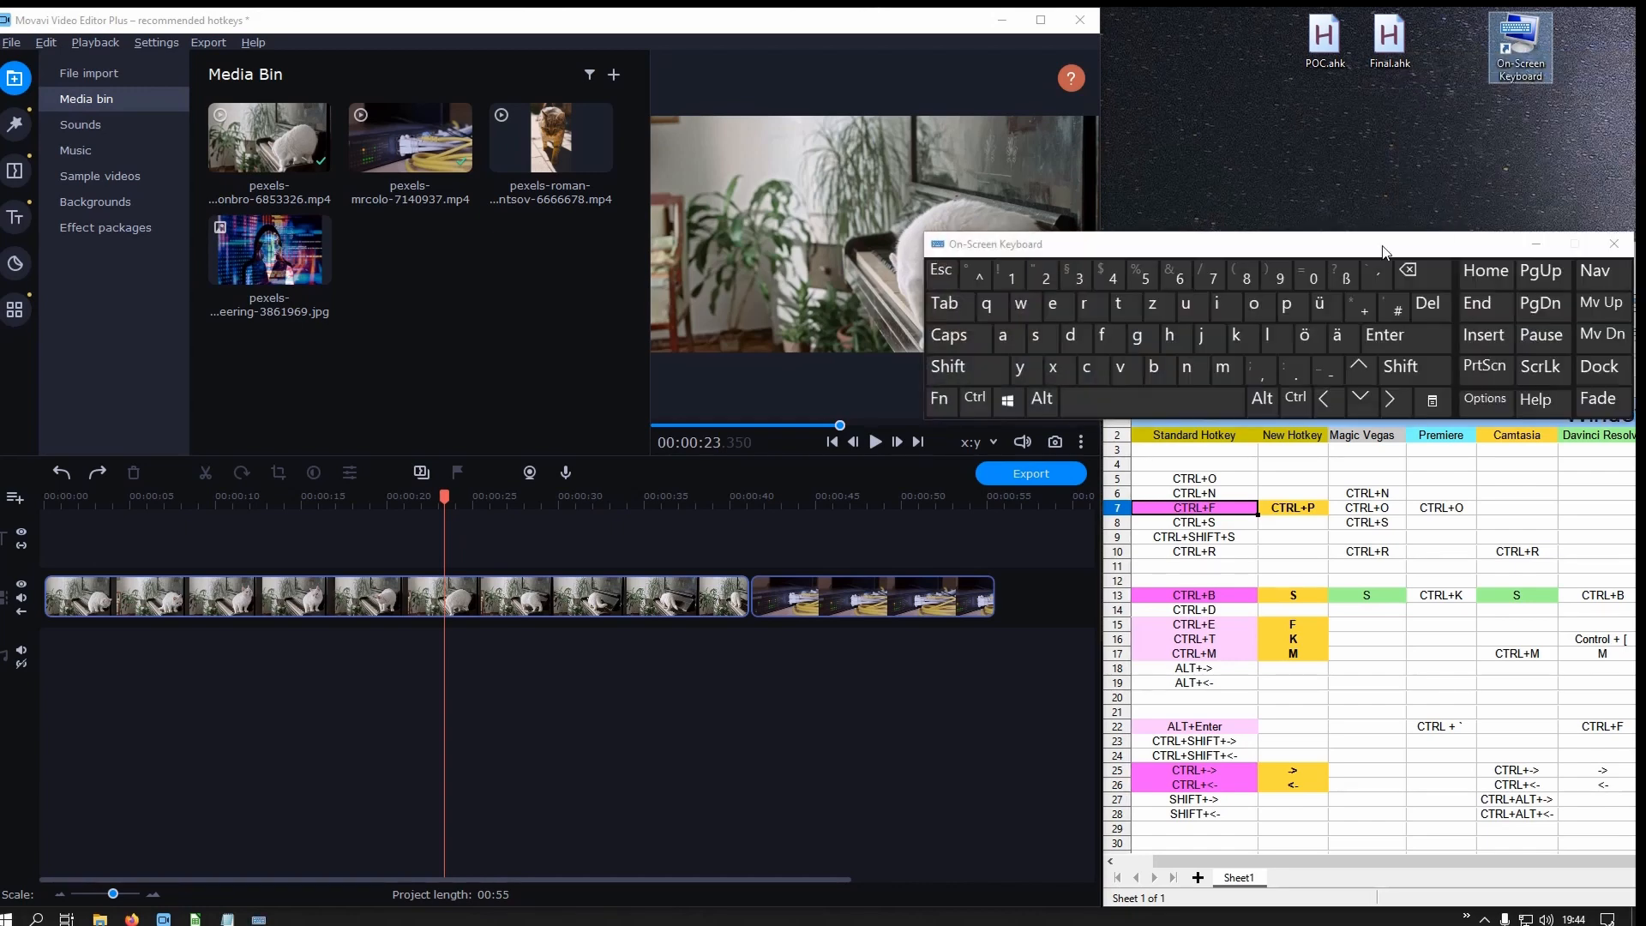
right_click(1390, 54)
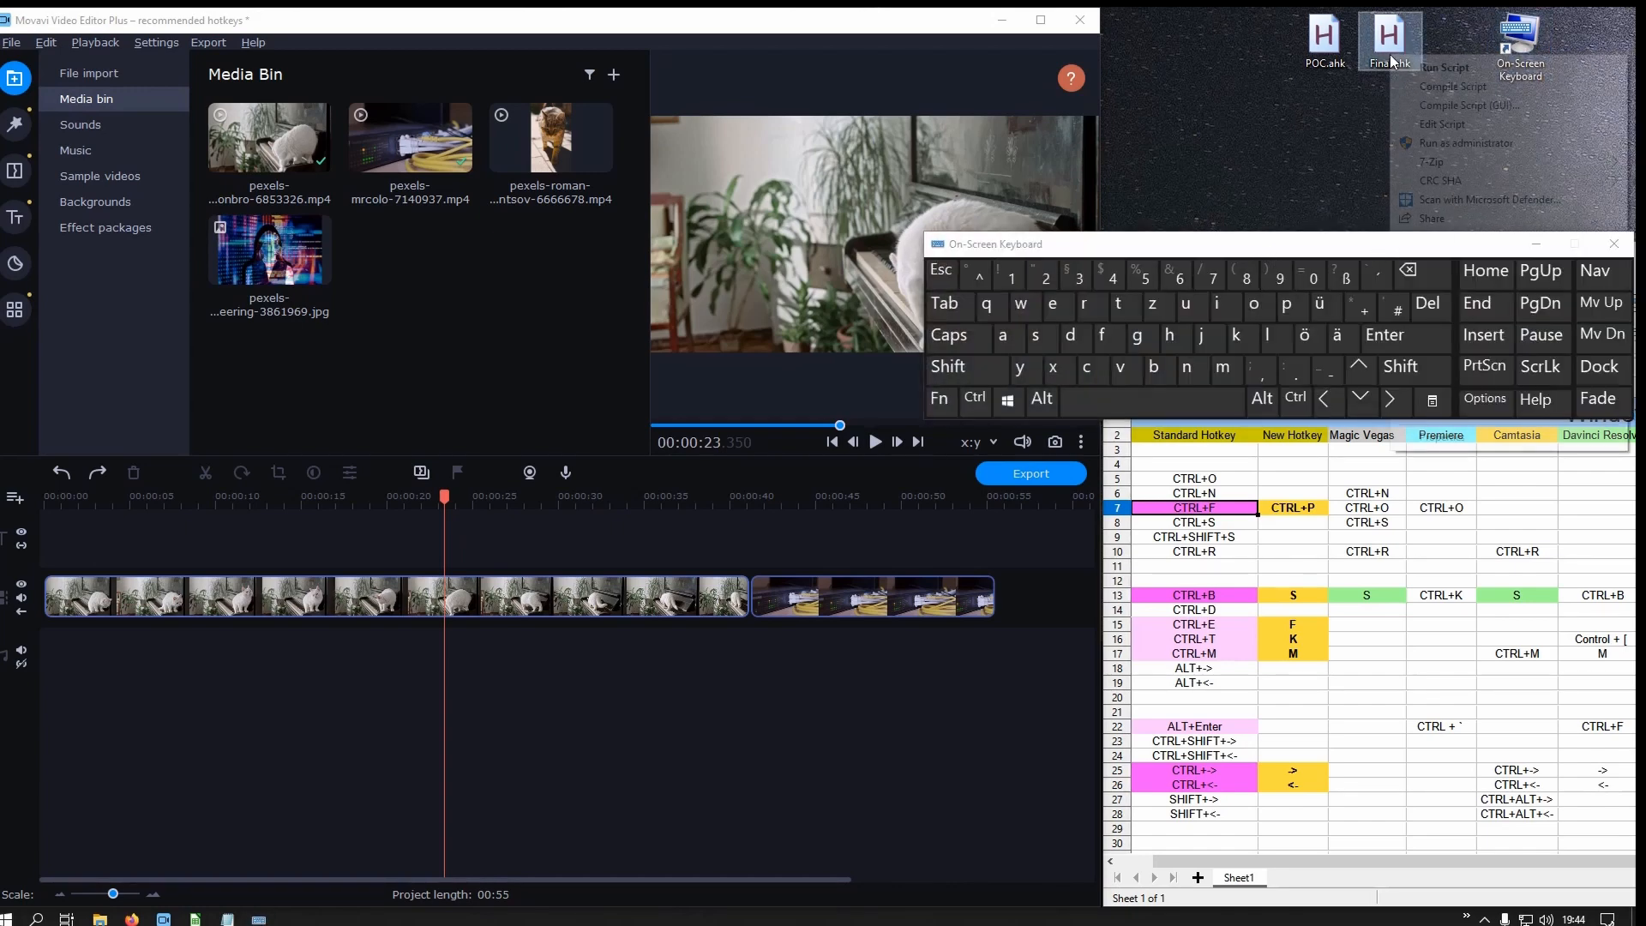
left_click(1490, 67)
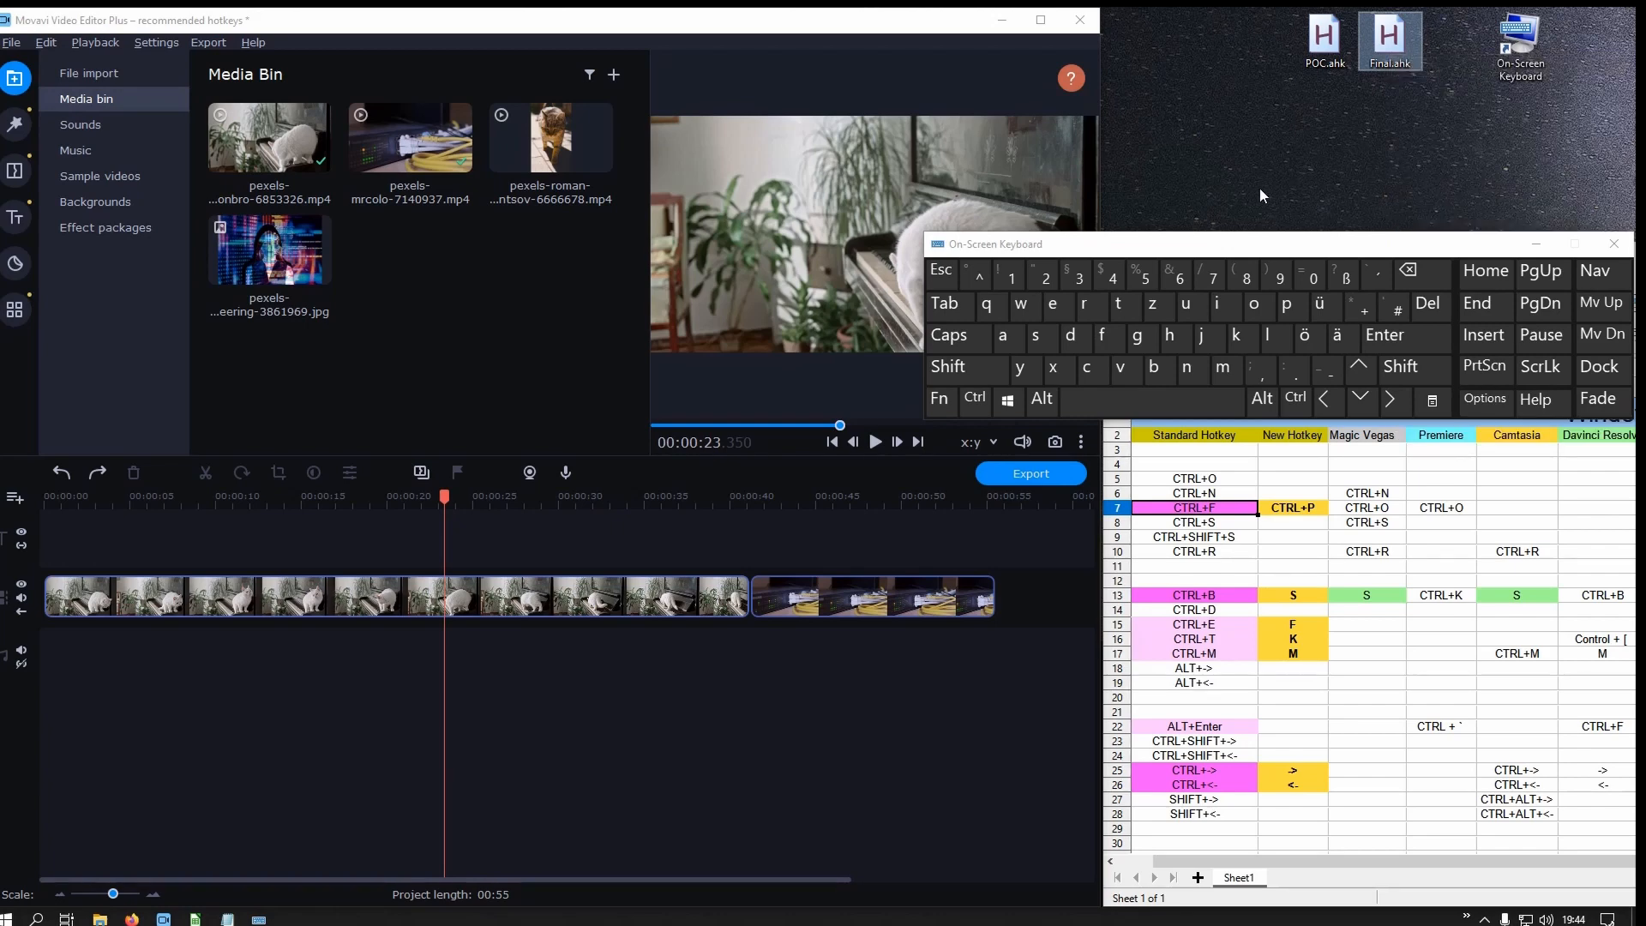
Test the remapped Open Project hotkey CTRL+P in Movavi Video Editor using the On-Screen Keyboard, and cancel the save request
left_click(869, 24)
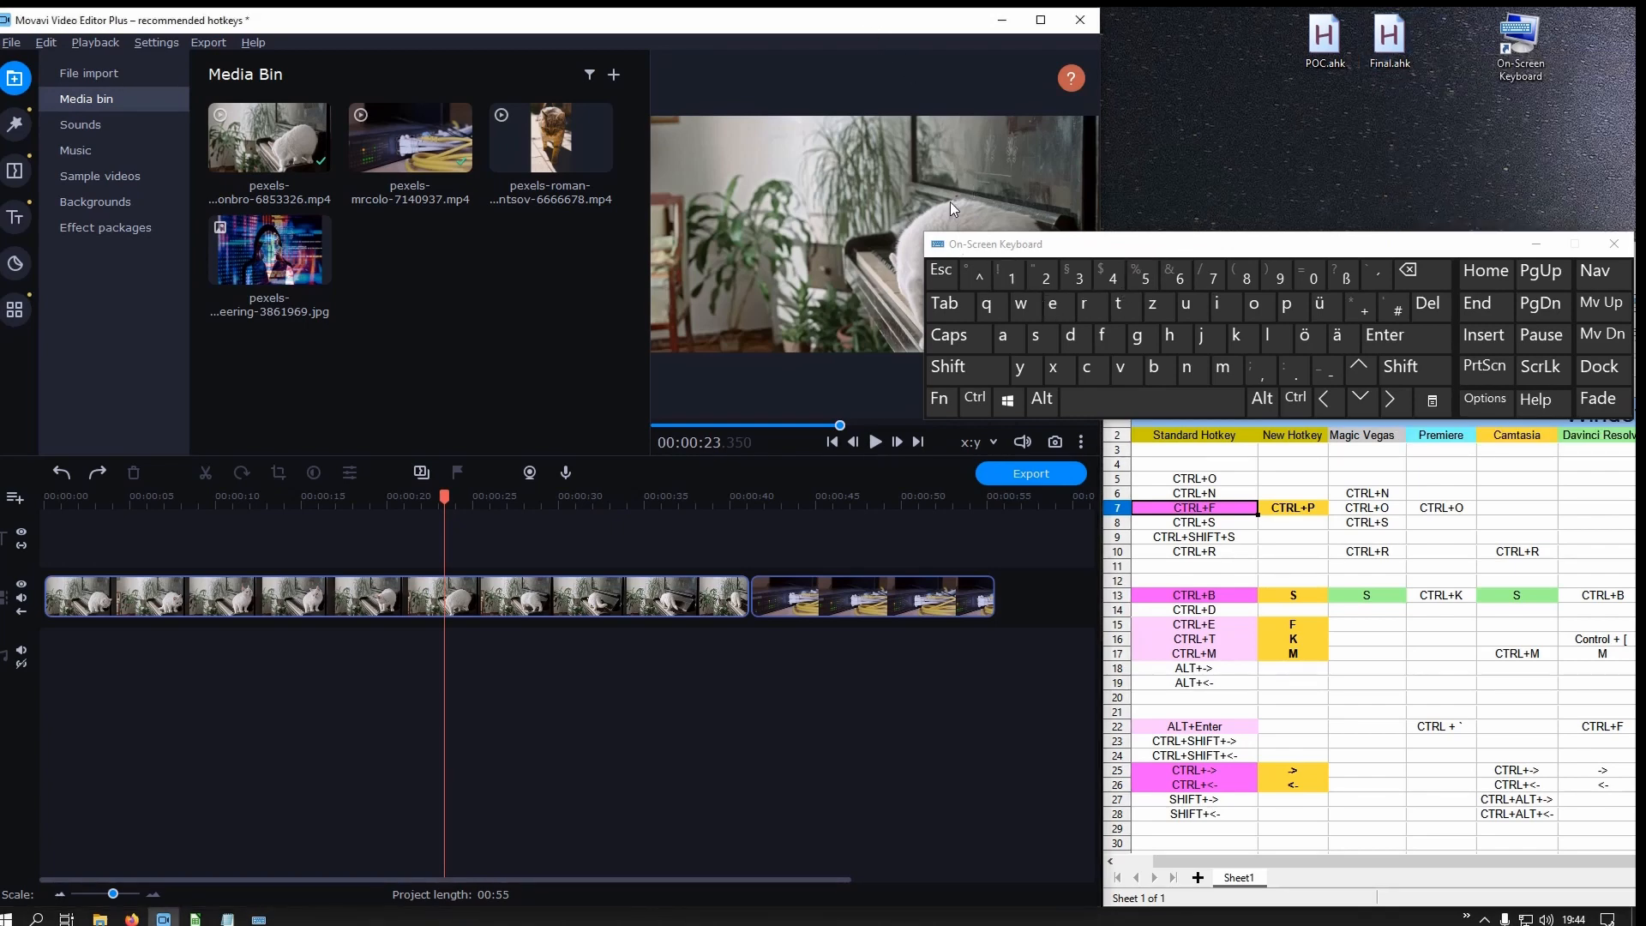
left_click(979, 401)
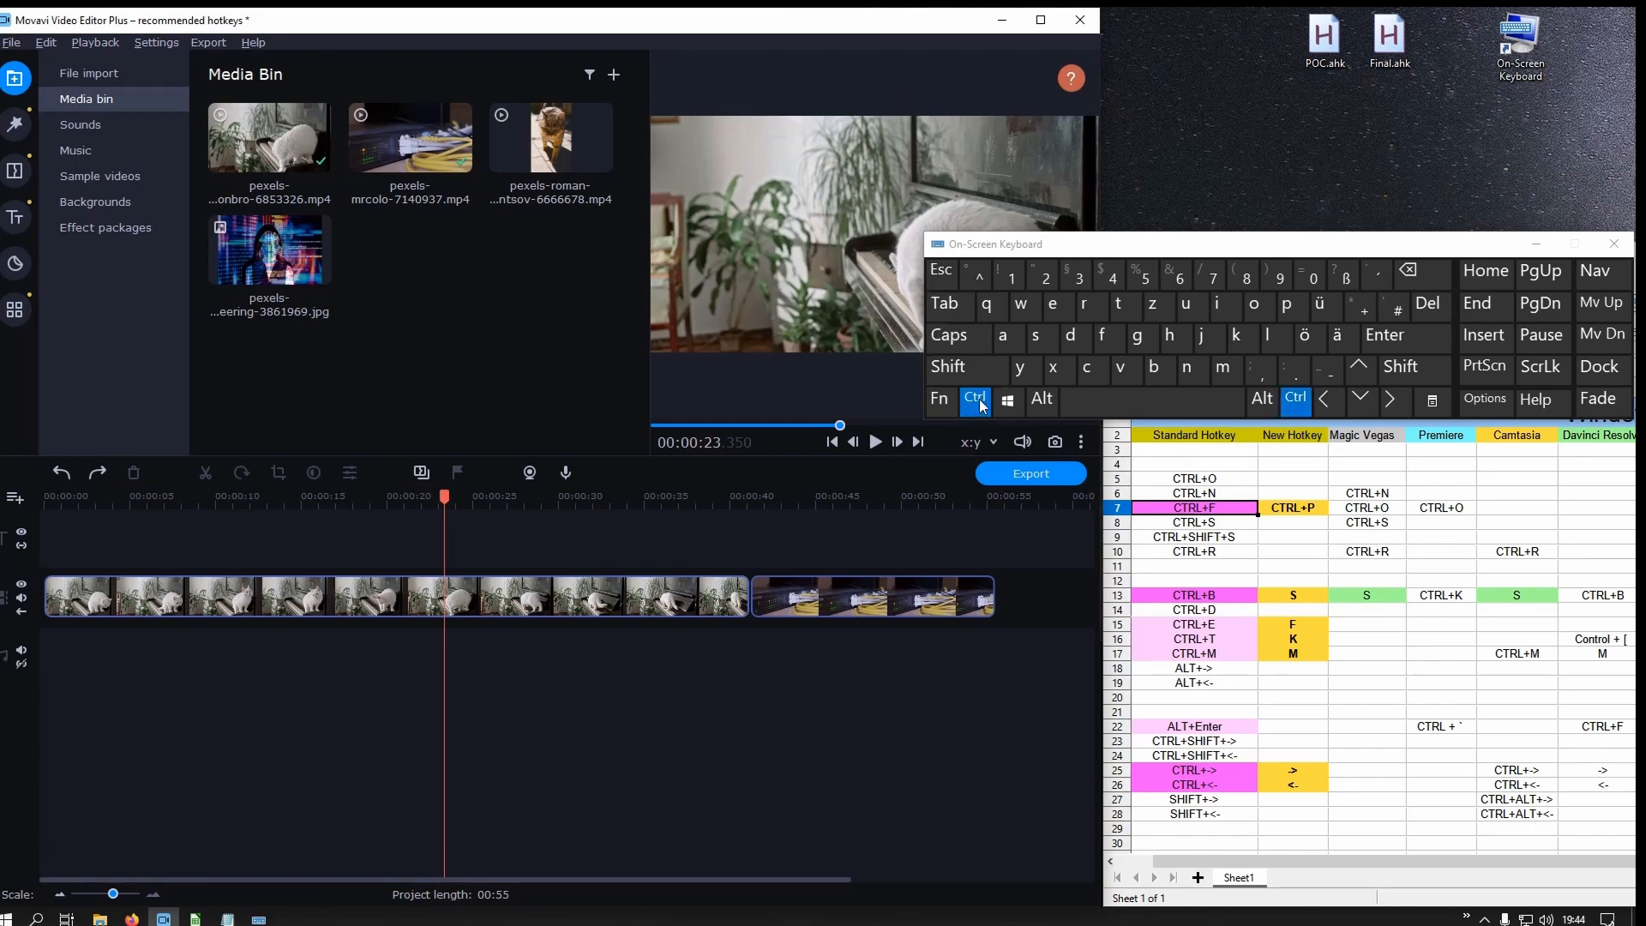
left_click(1290, 310)
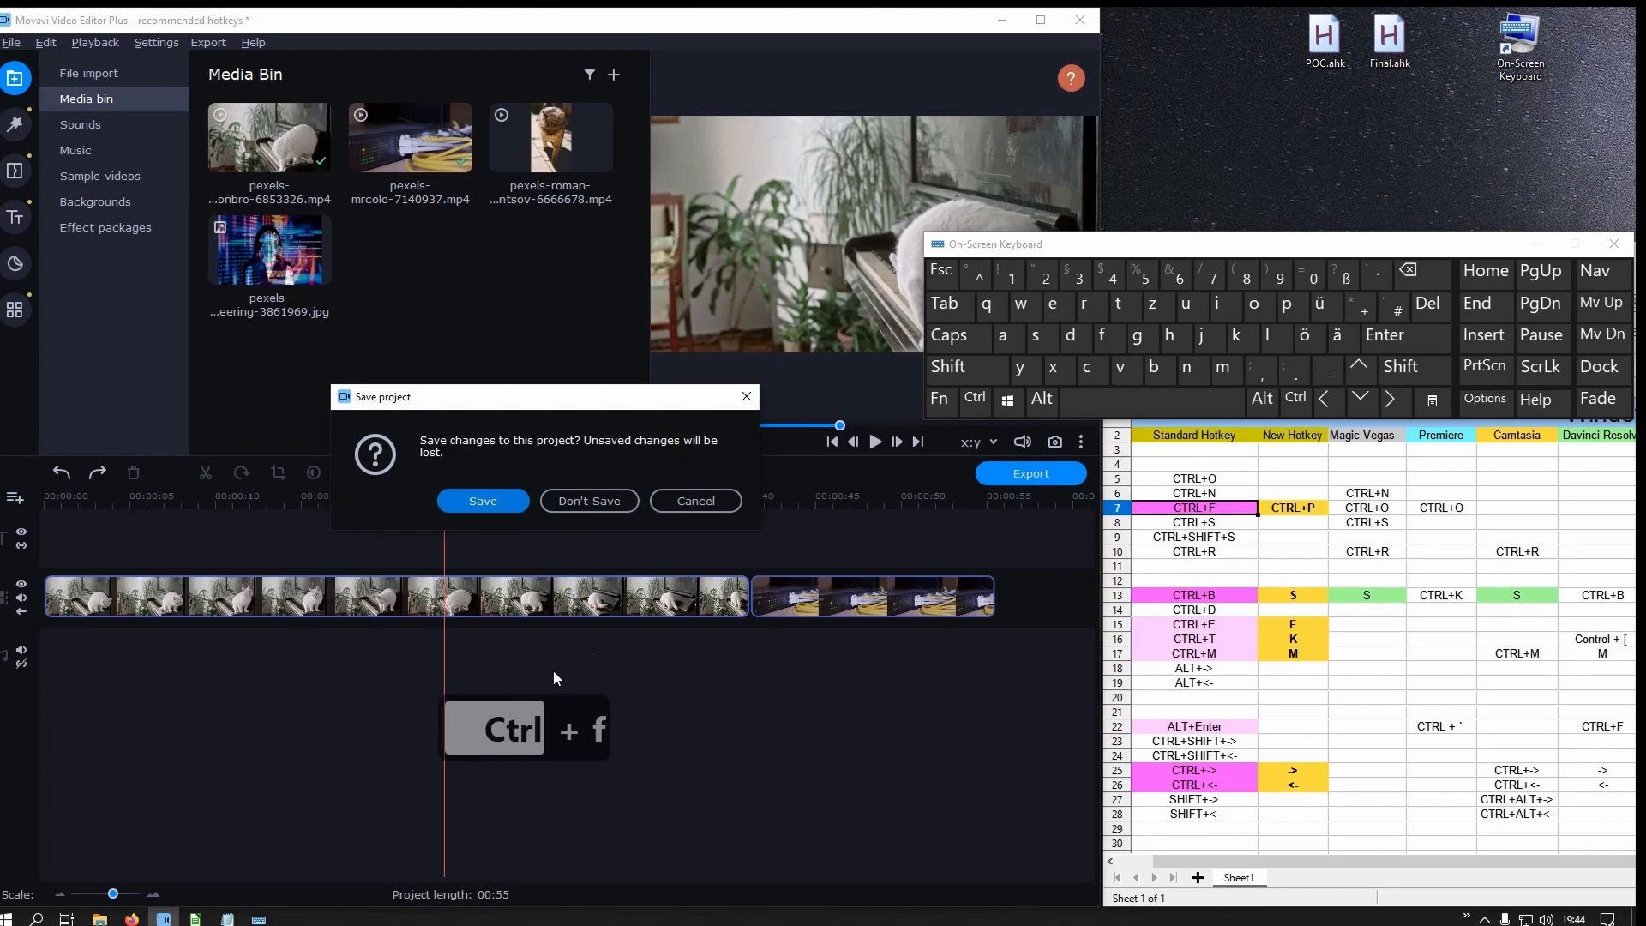
left_click(718, 499)
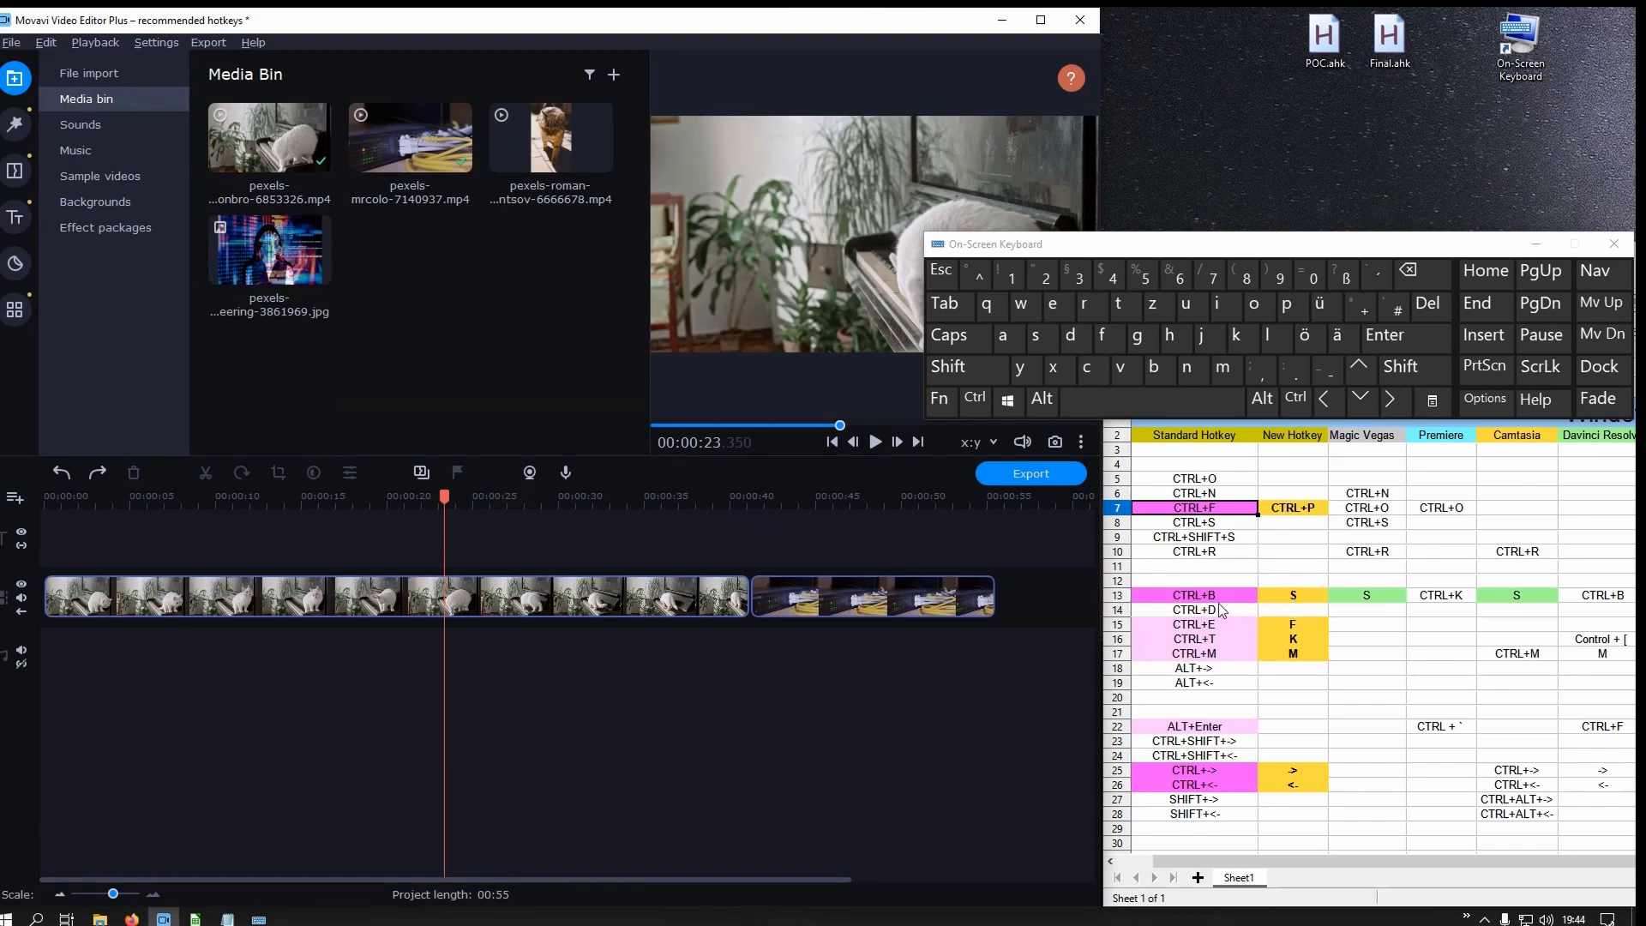
Split the first timeline clip at about 00:00:27 to test the remapped Split hotkey S
left_click_drag(444, 505, 494, 505)
left_click(513, 603)
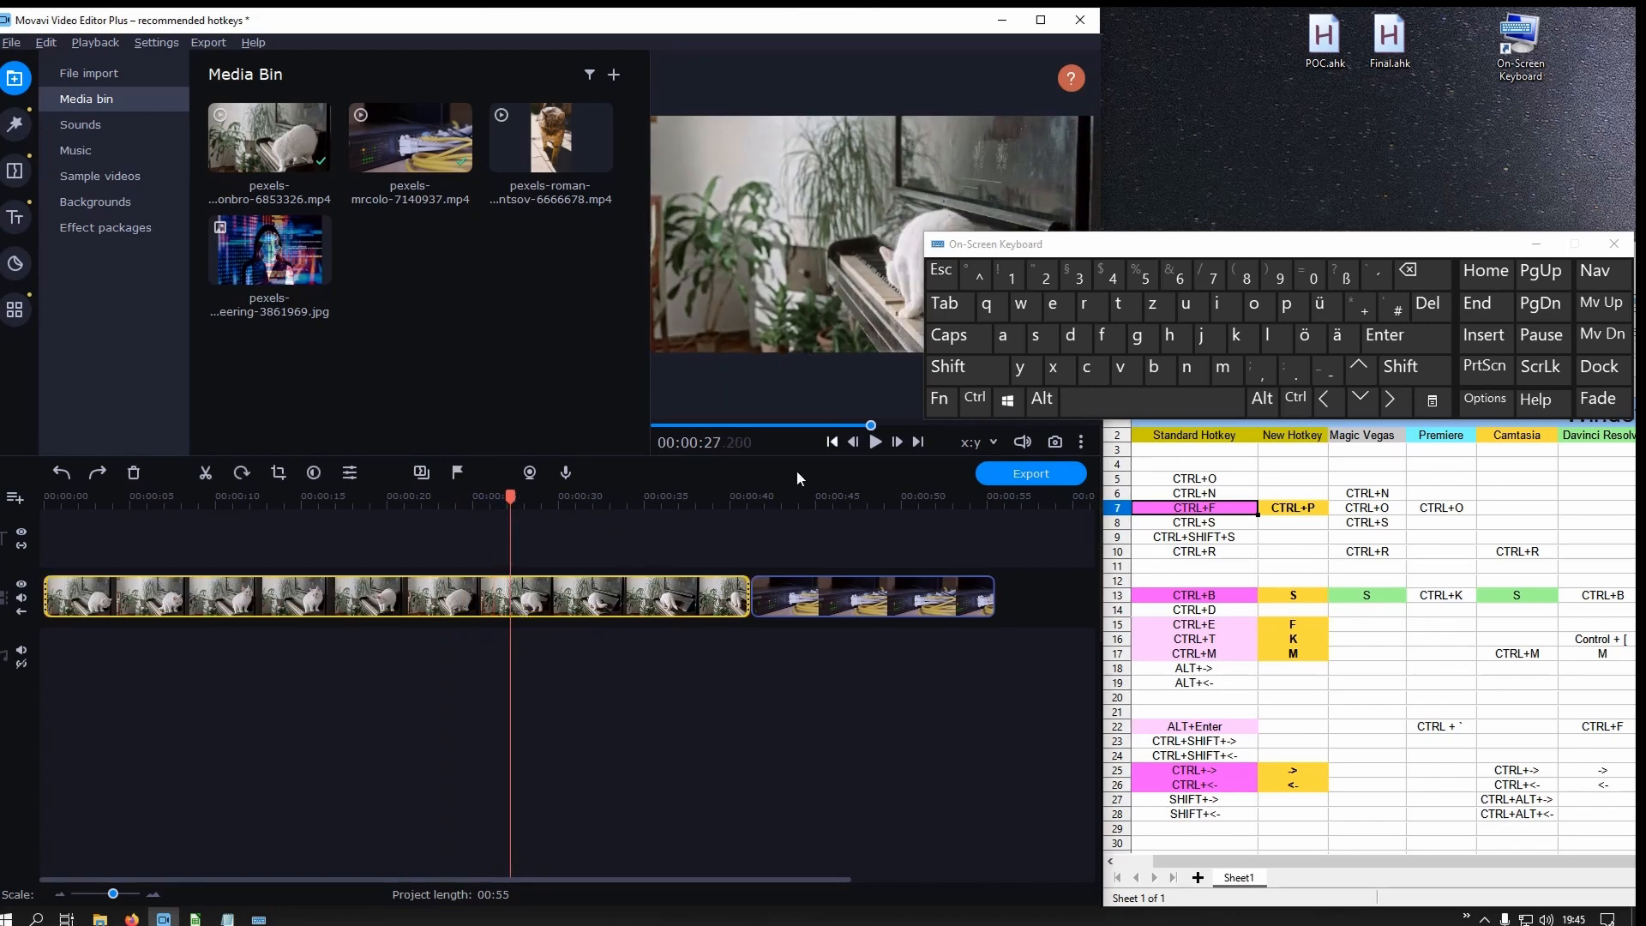
key("ctrl+b")
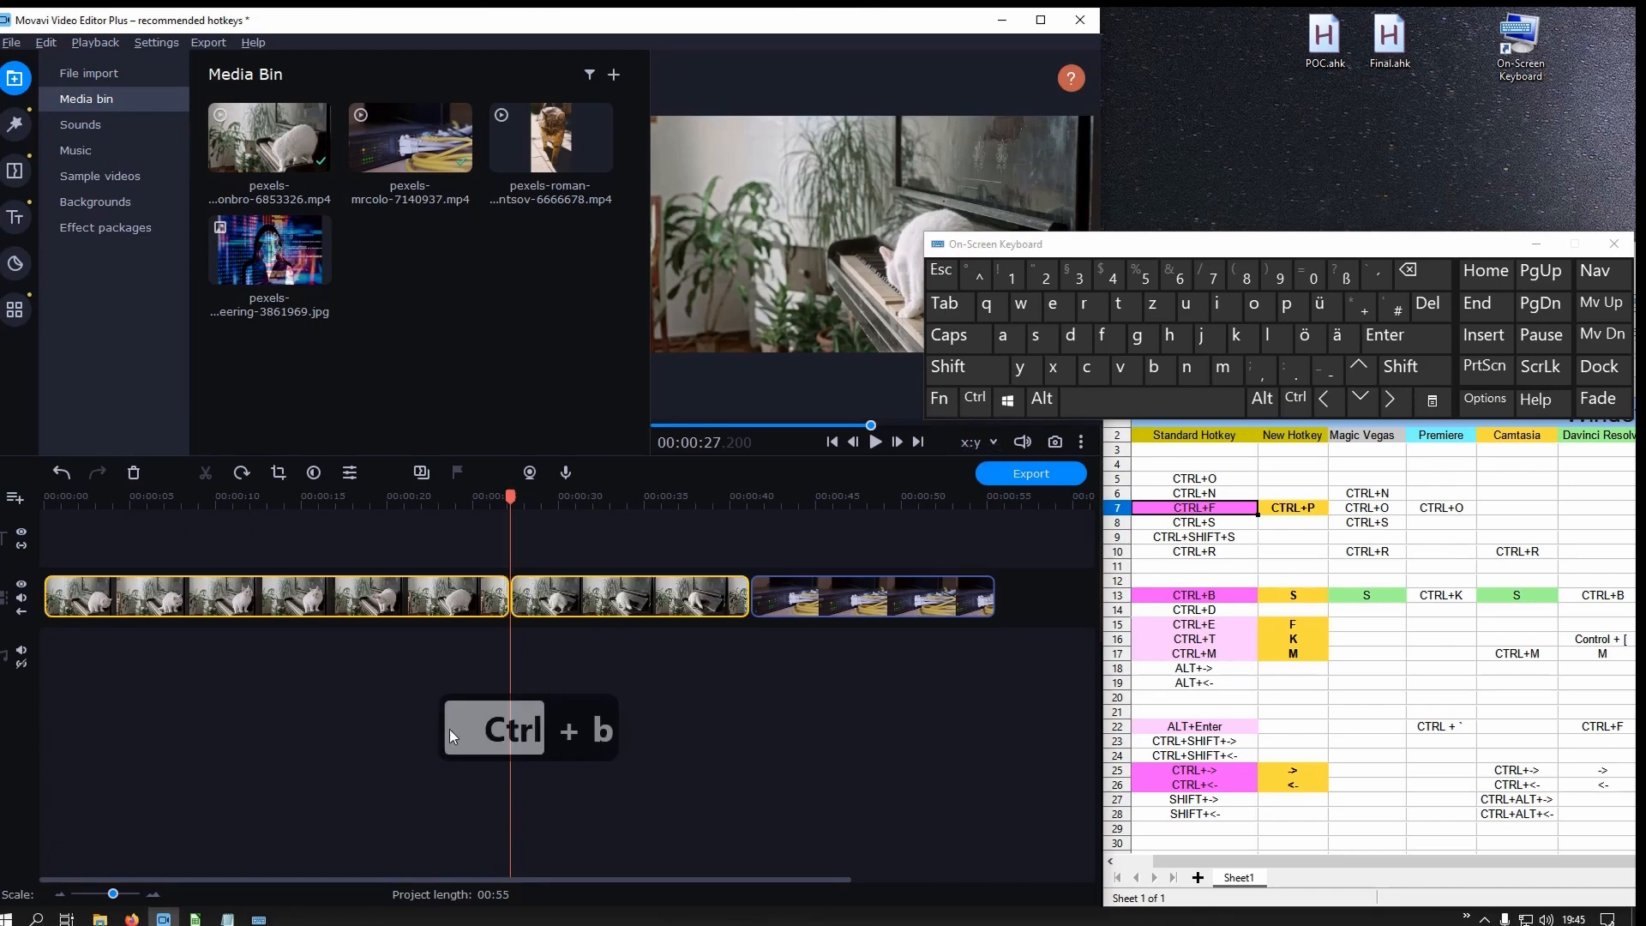
Try the remapped freeze-frame hotkey F with the playhead at about 00:00:33, and clear the clip selection
left_click_drag(511, 499, 623, 497)
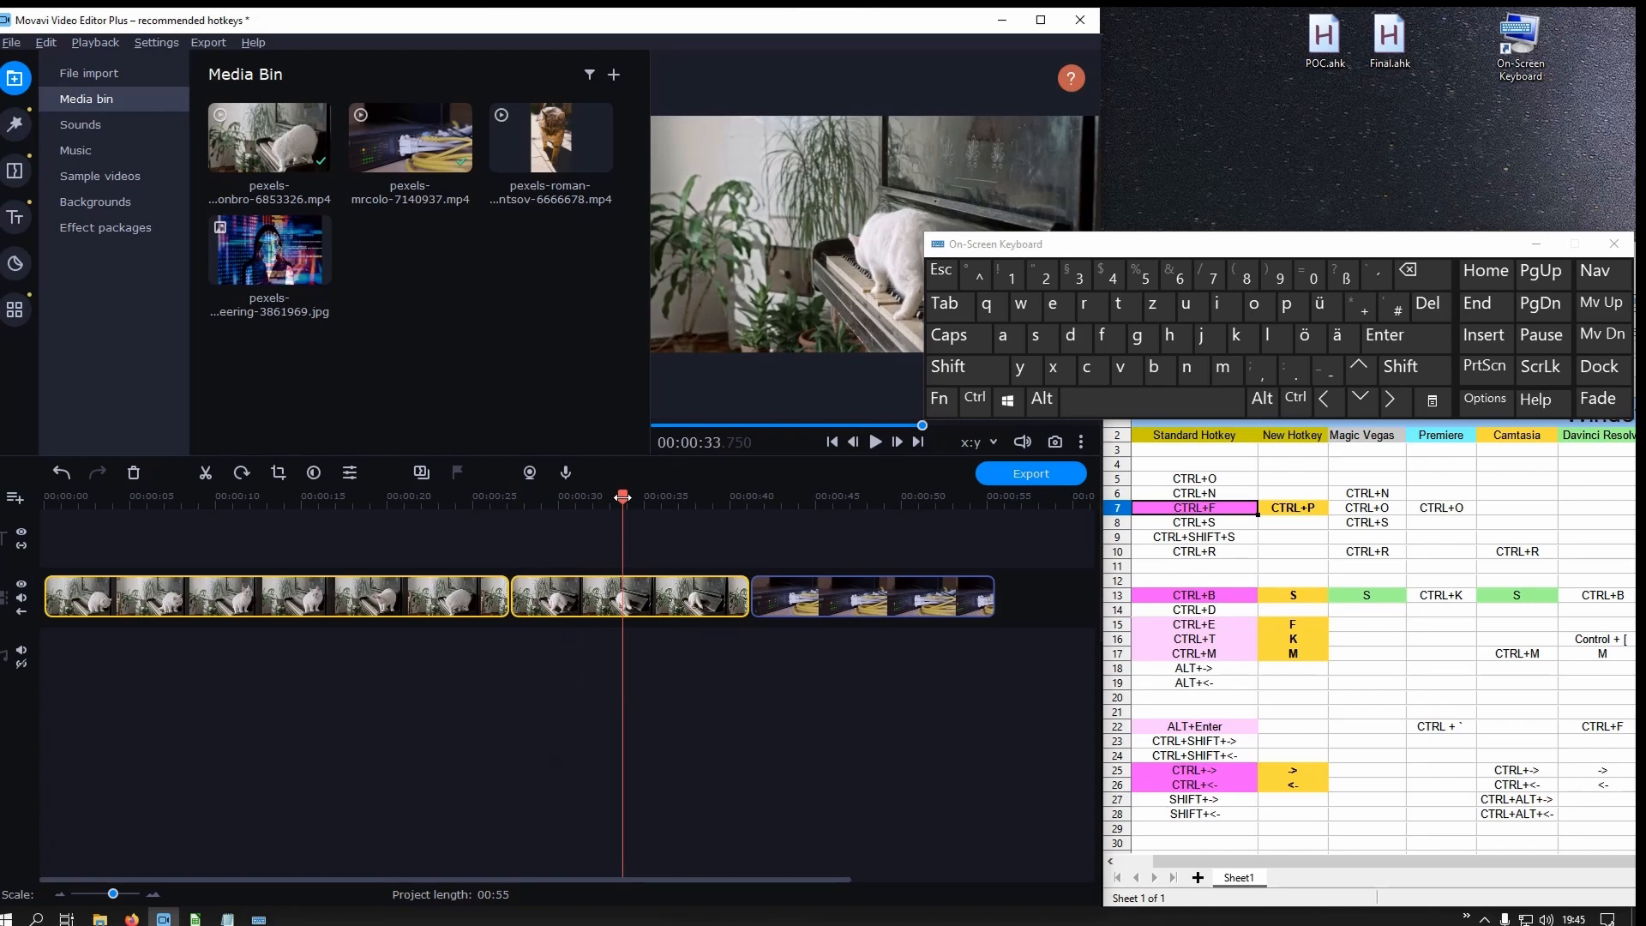
left_click(1100, 344)
left_click(679, 661)
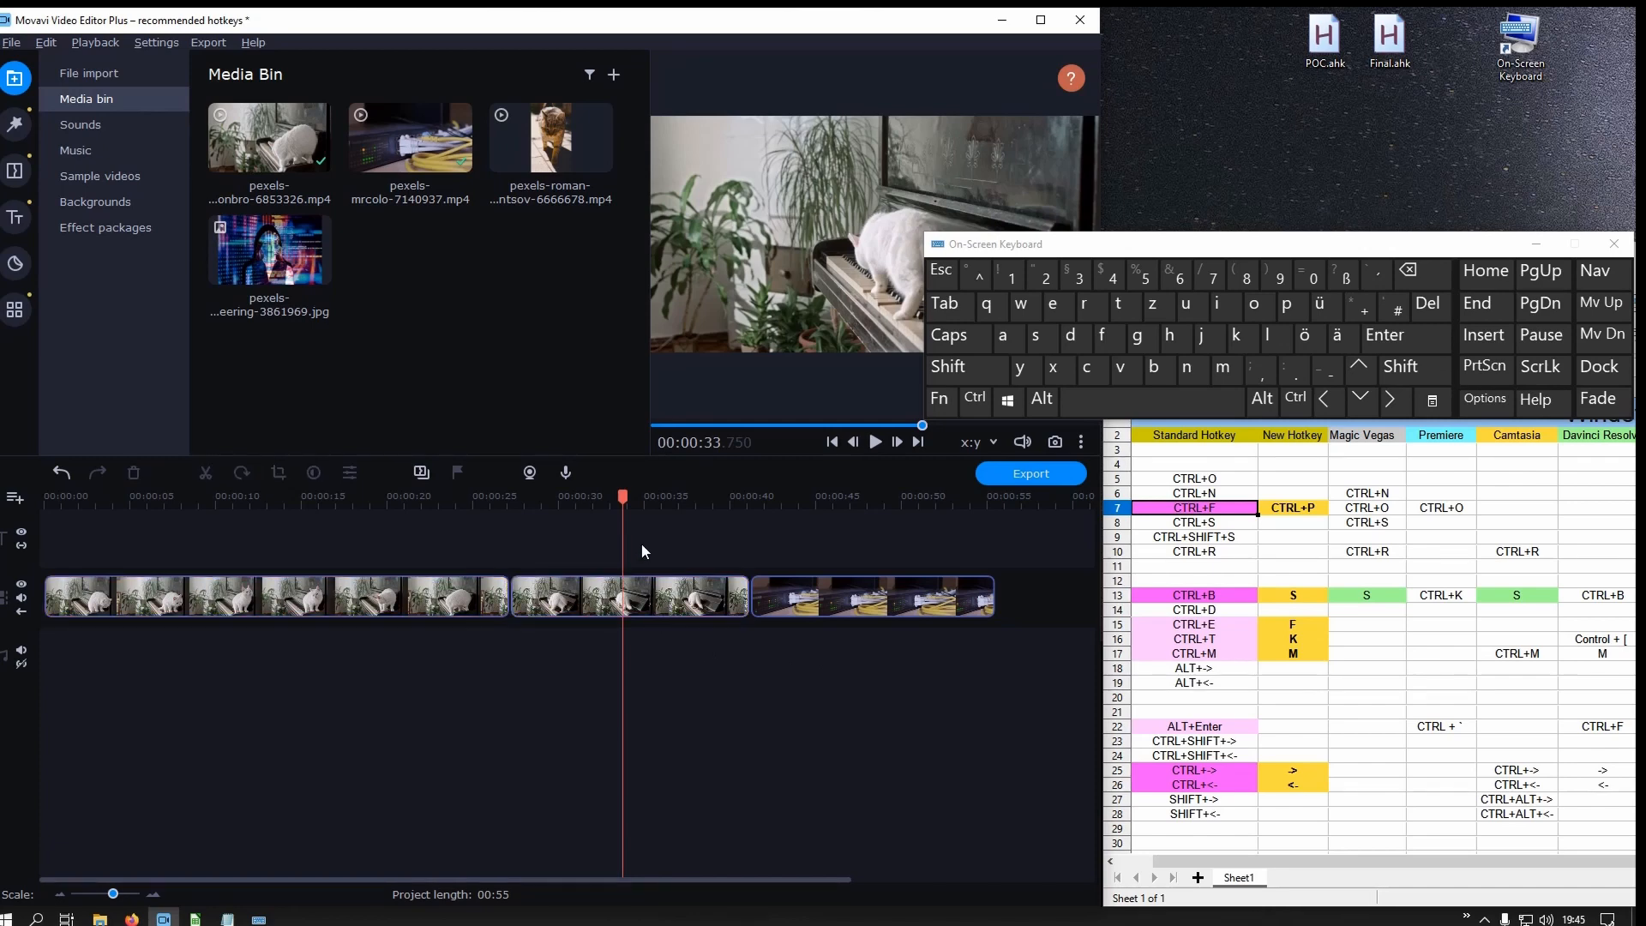
Insert a freeze frame into the first clip at about 00:00:21 with the remapped hotkey F
left_click_drag(621, 517, 365, 524)
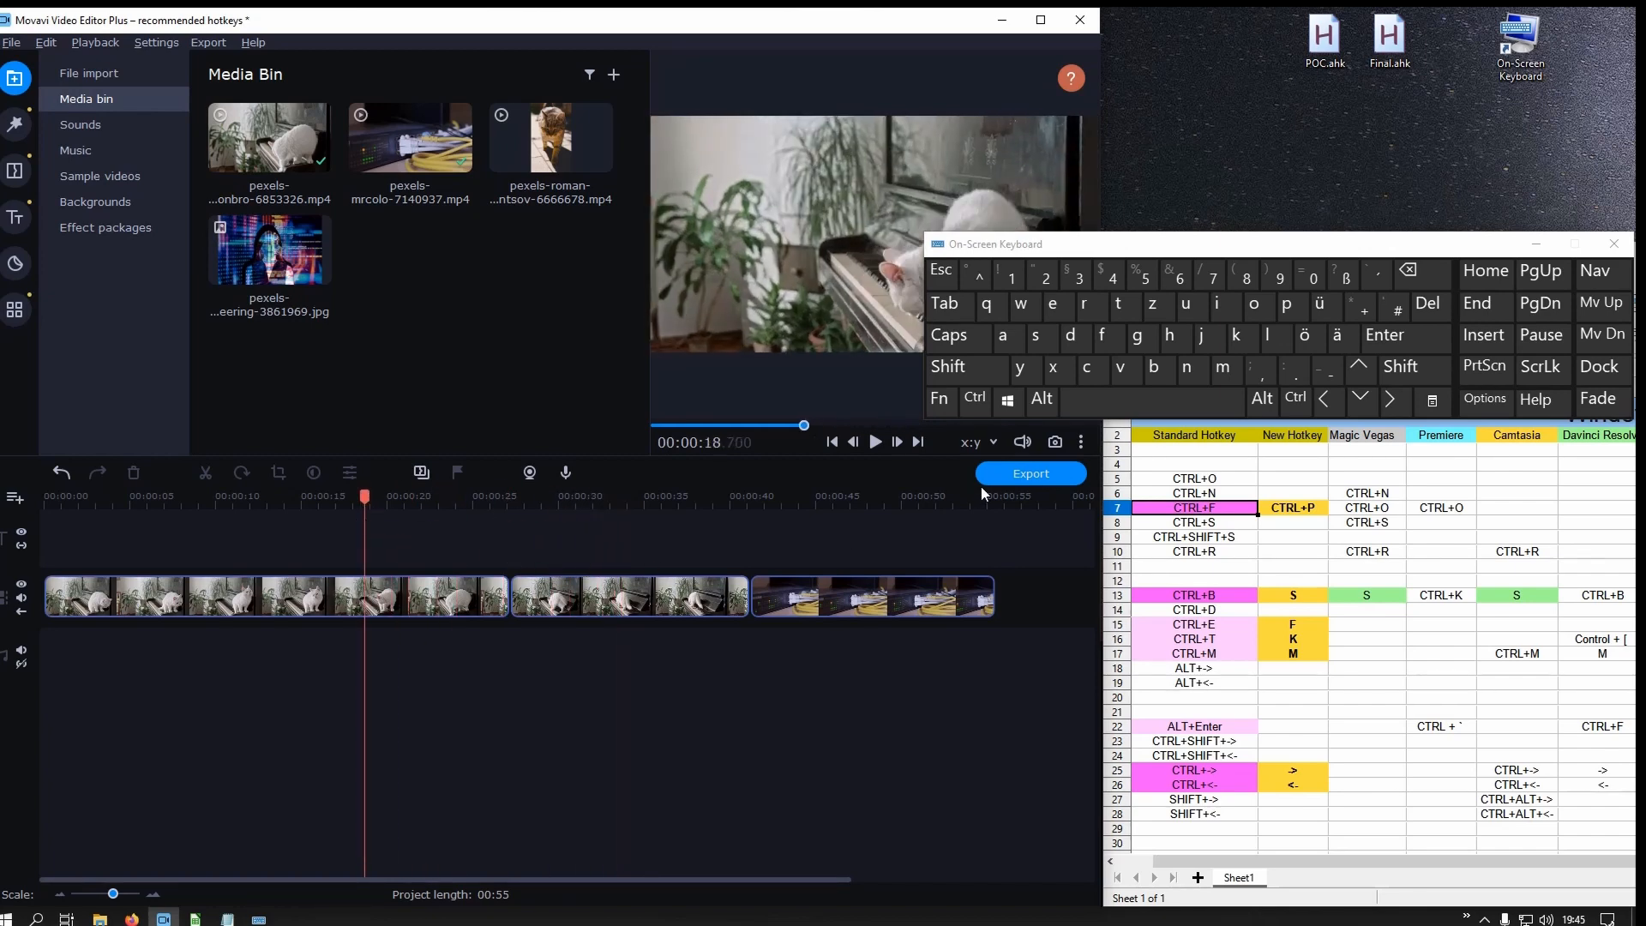
left_click(1118, 349)
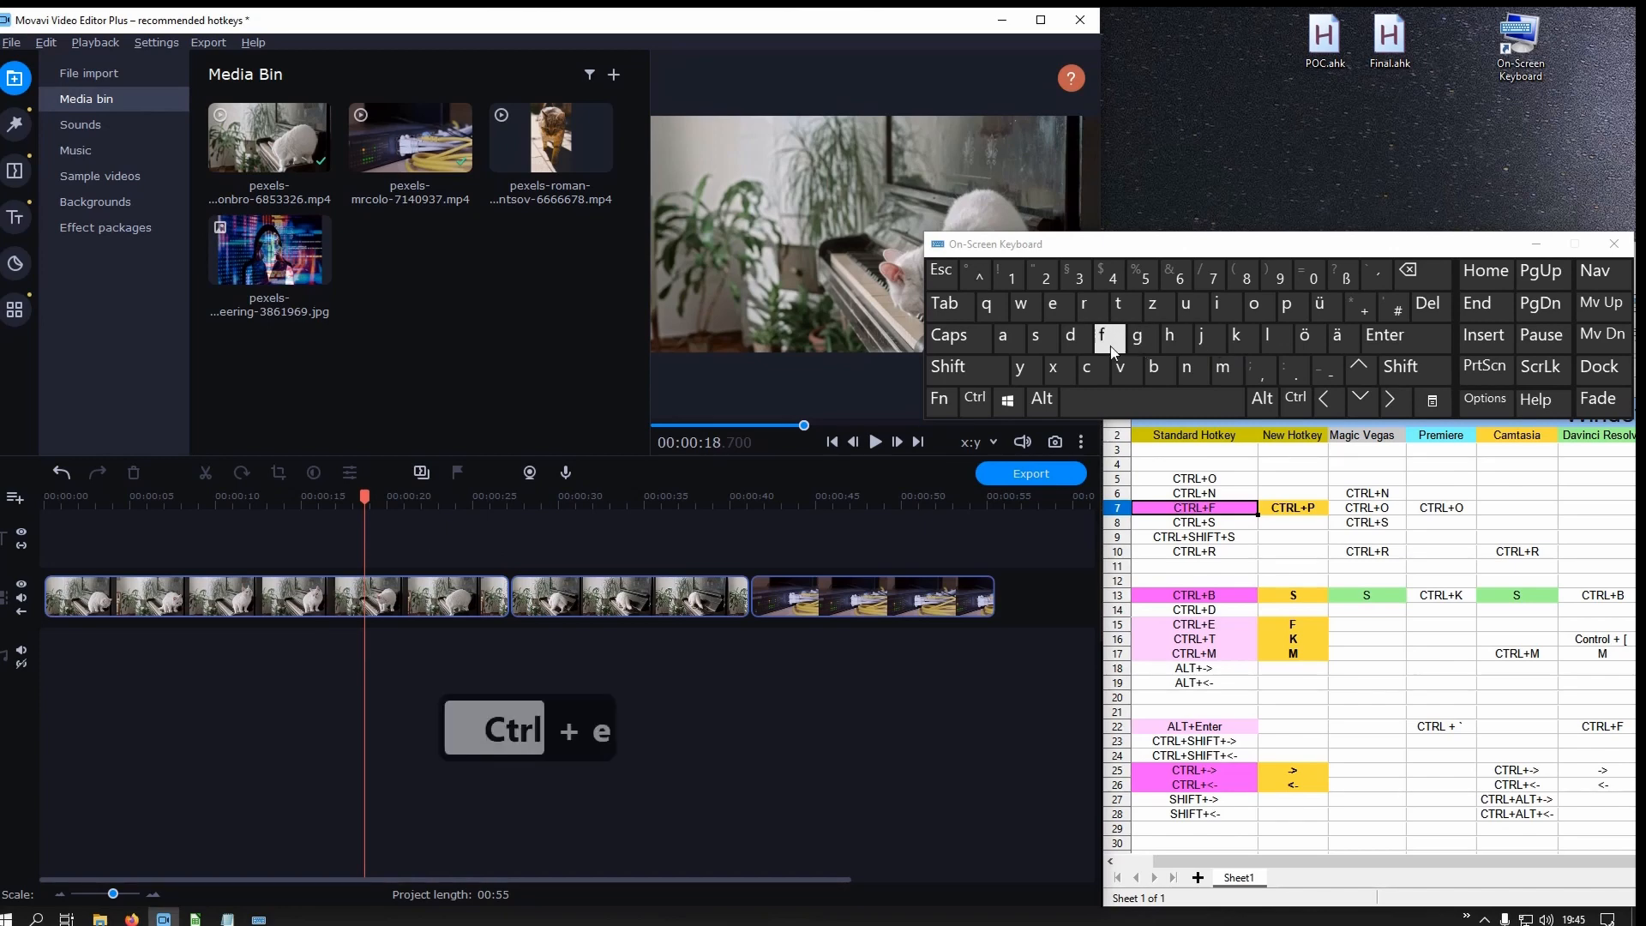
left_click(416, 605)
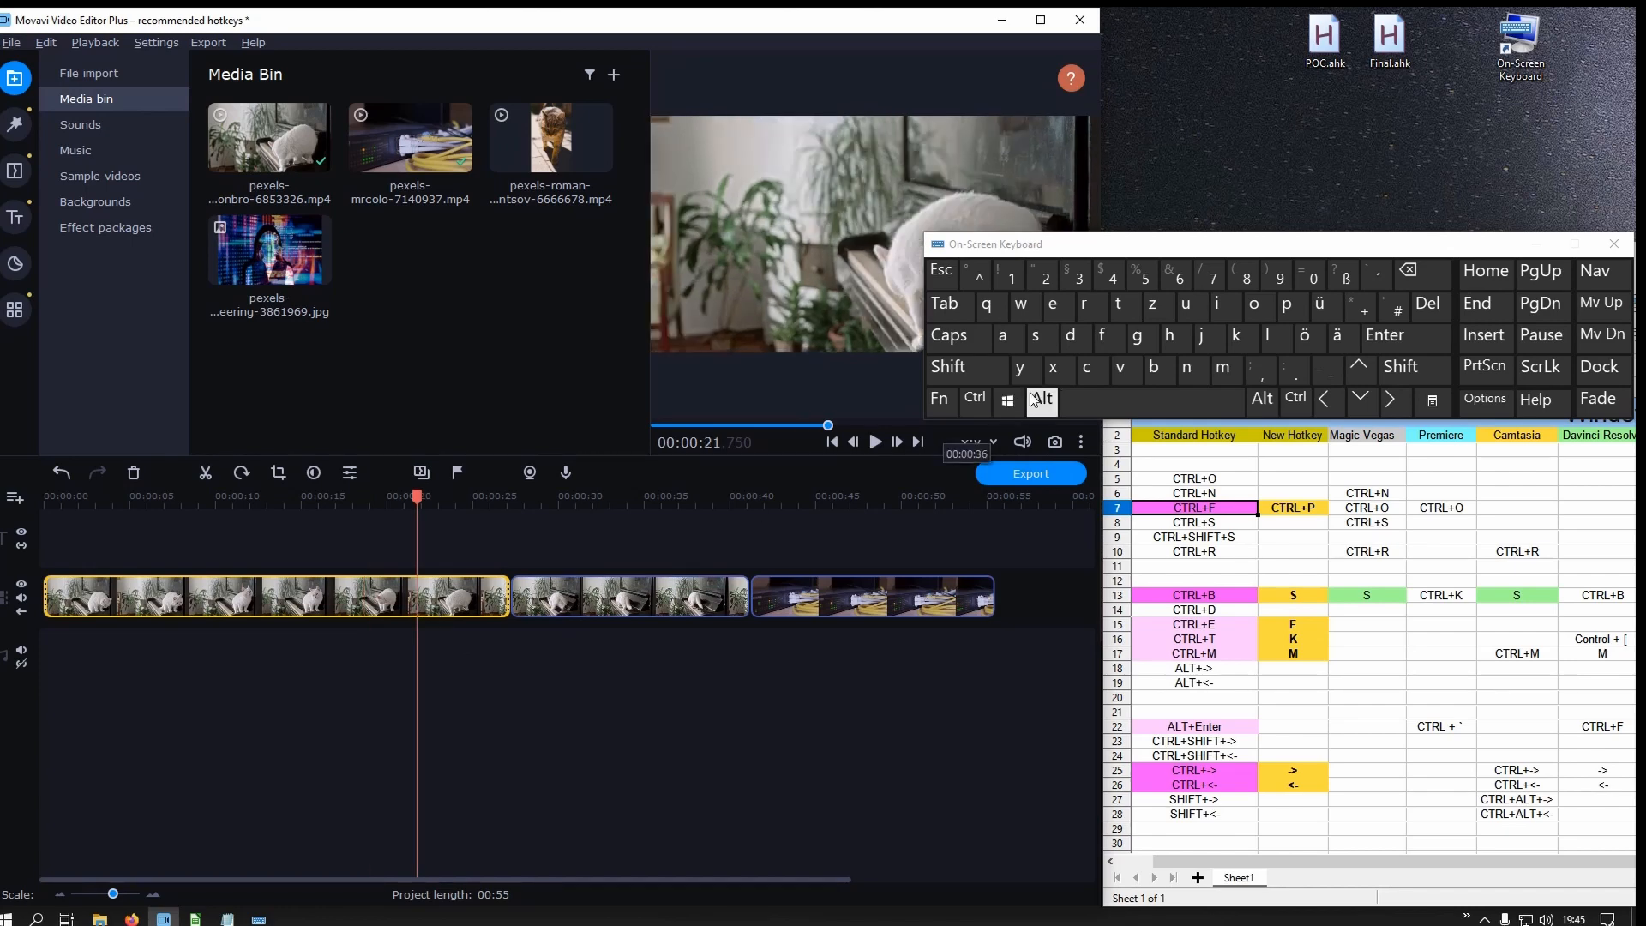
left_click(1109, 339)
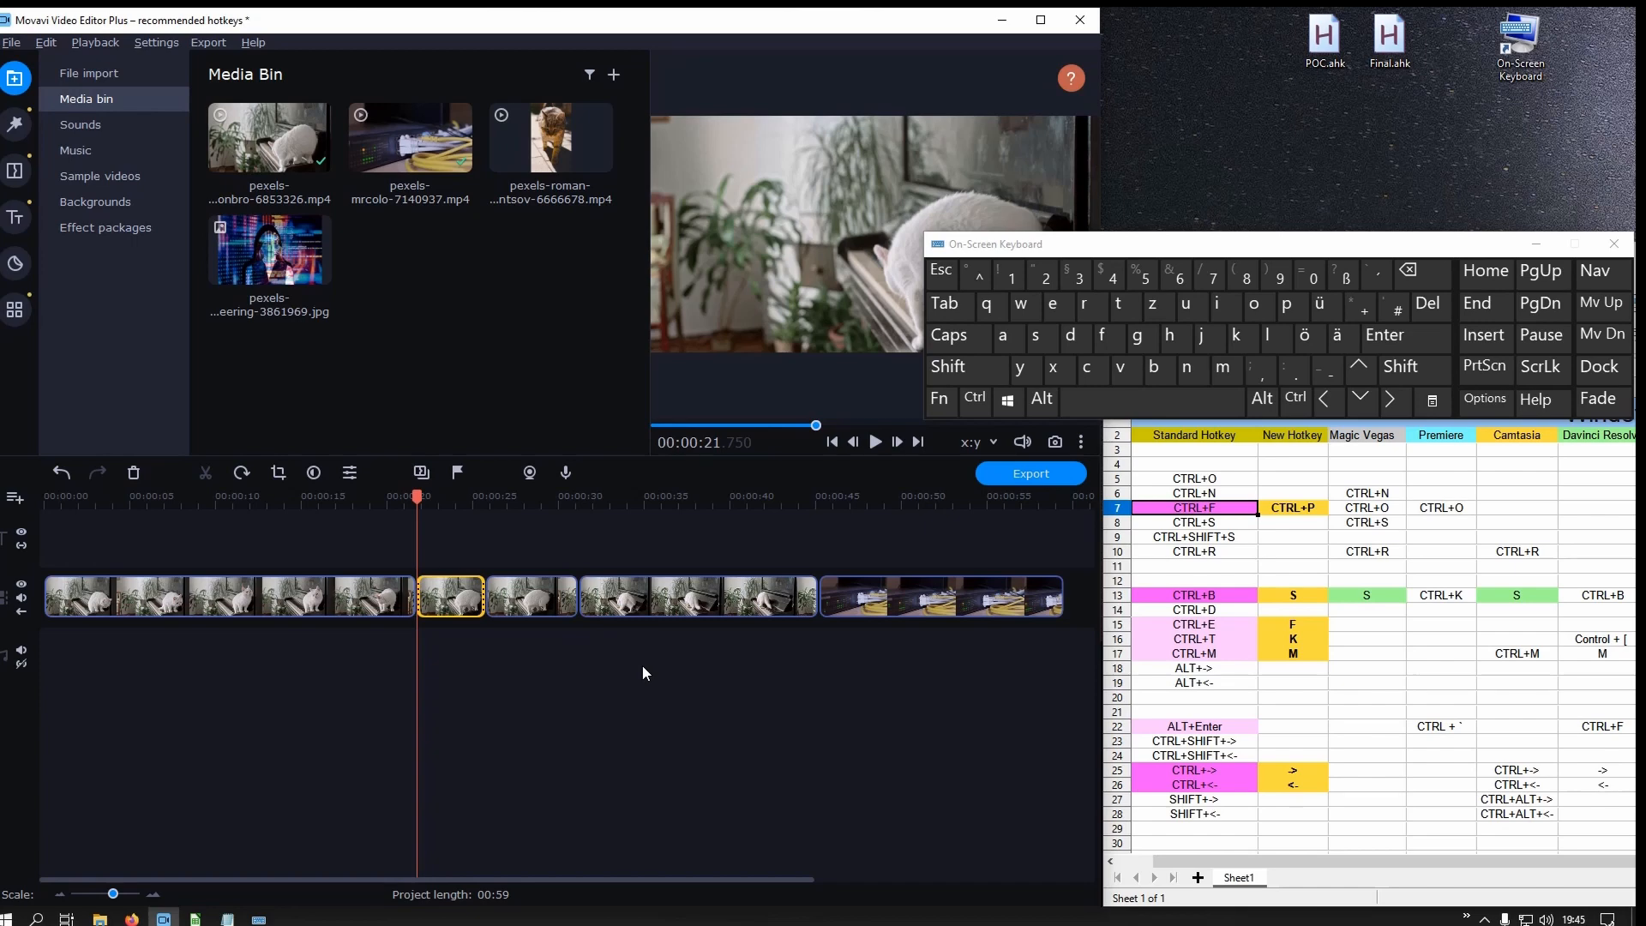
Split the last cat clip and add a timeline marker at about 00:00:40 to test those remapped hotkeys
left_click_drag(415, 497, 767, 512)
key("ctrl+b")
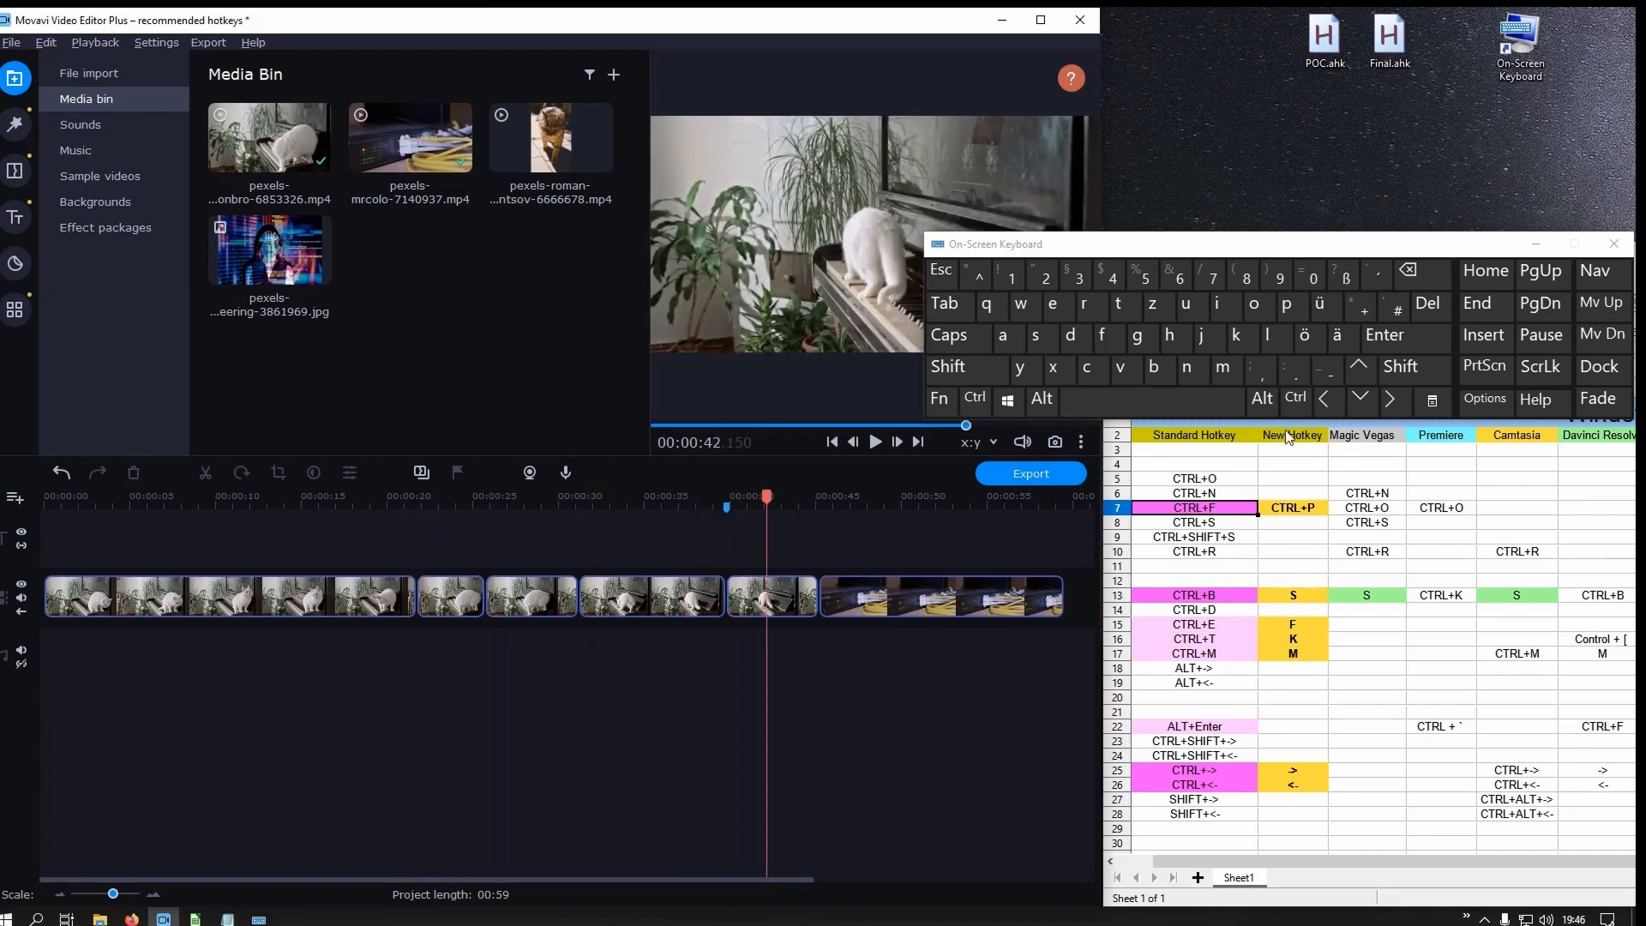
Test the remapped right-arrow hotkey by stepping the playhead forward from about 00:00:42 using the On-Screen Keyboard
left_click(1295, 397)
left_click(1389, 399)
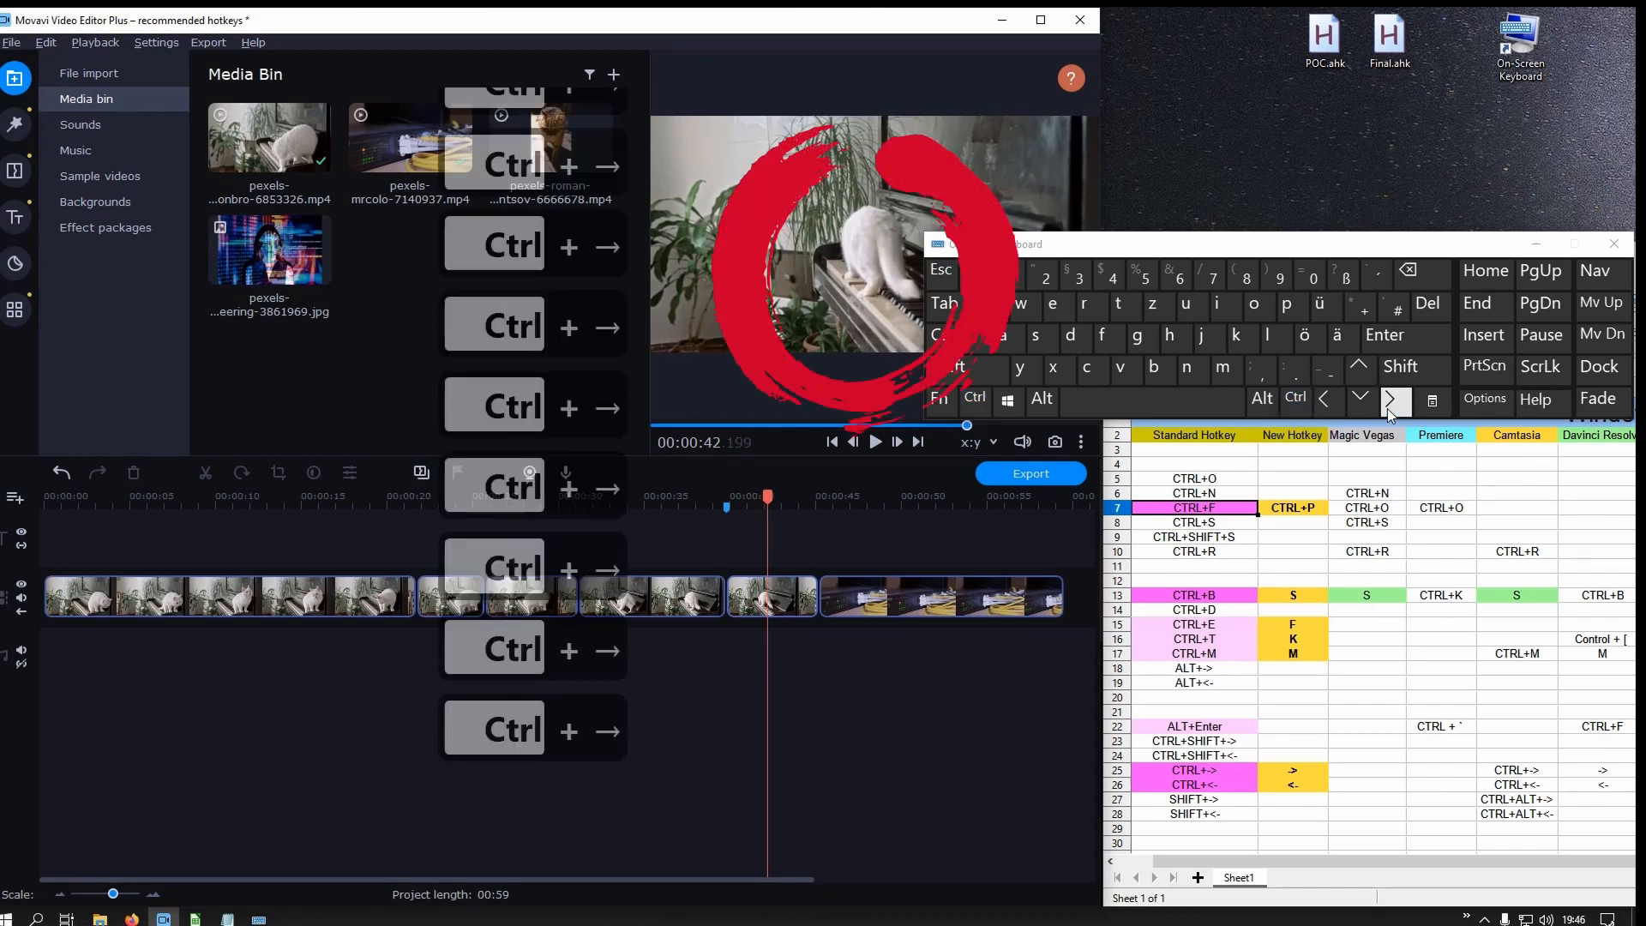
key("ctrl+Right")
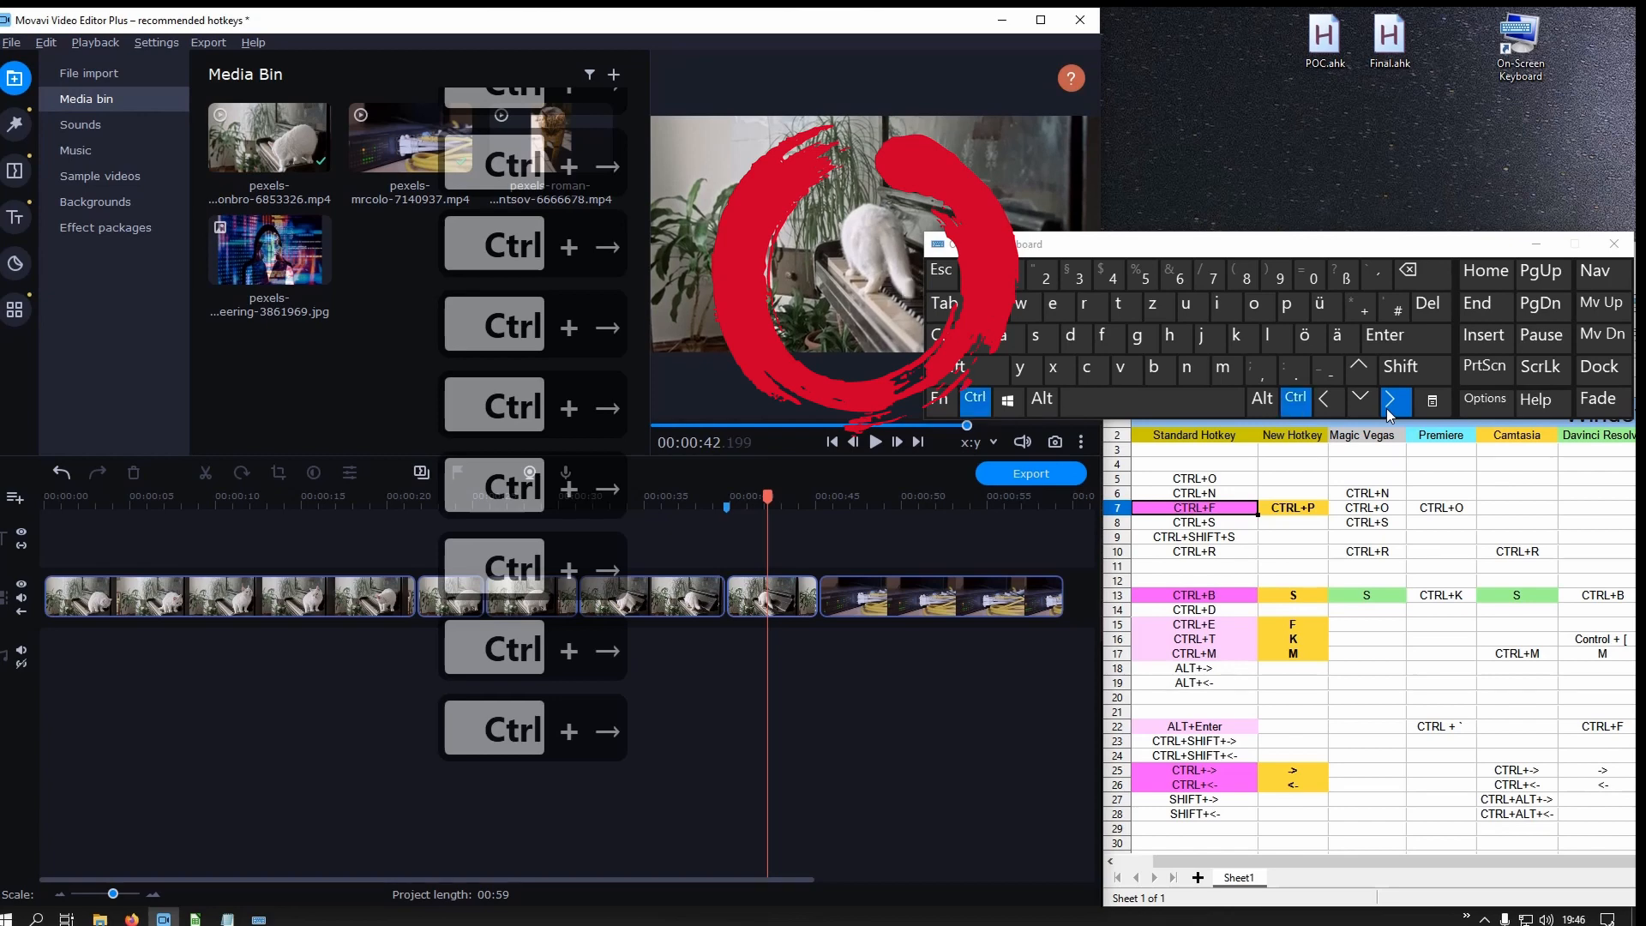
key("ctrl+Right")
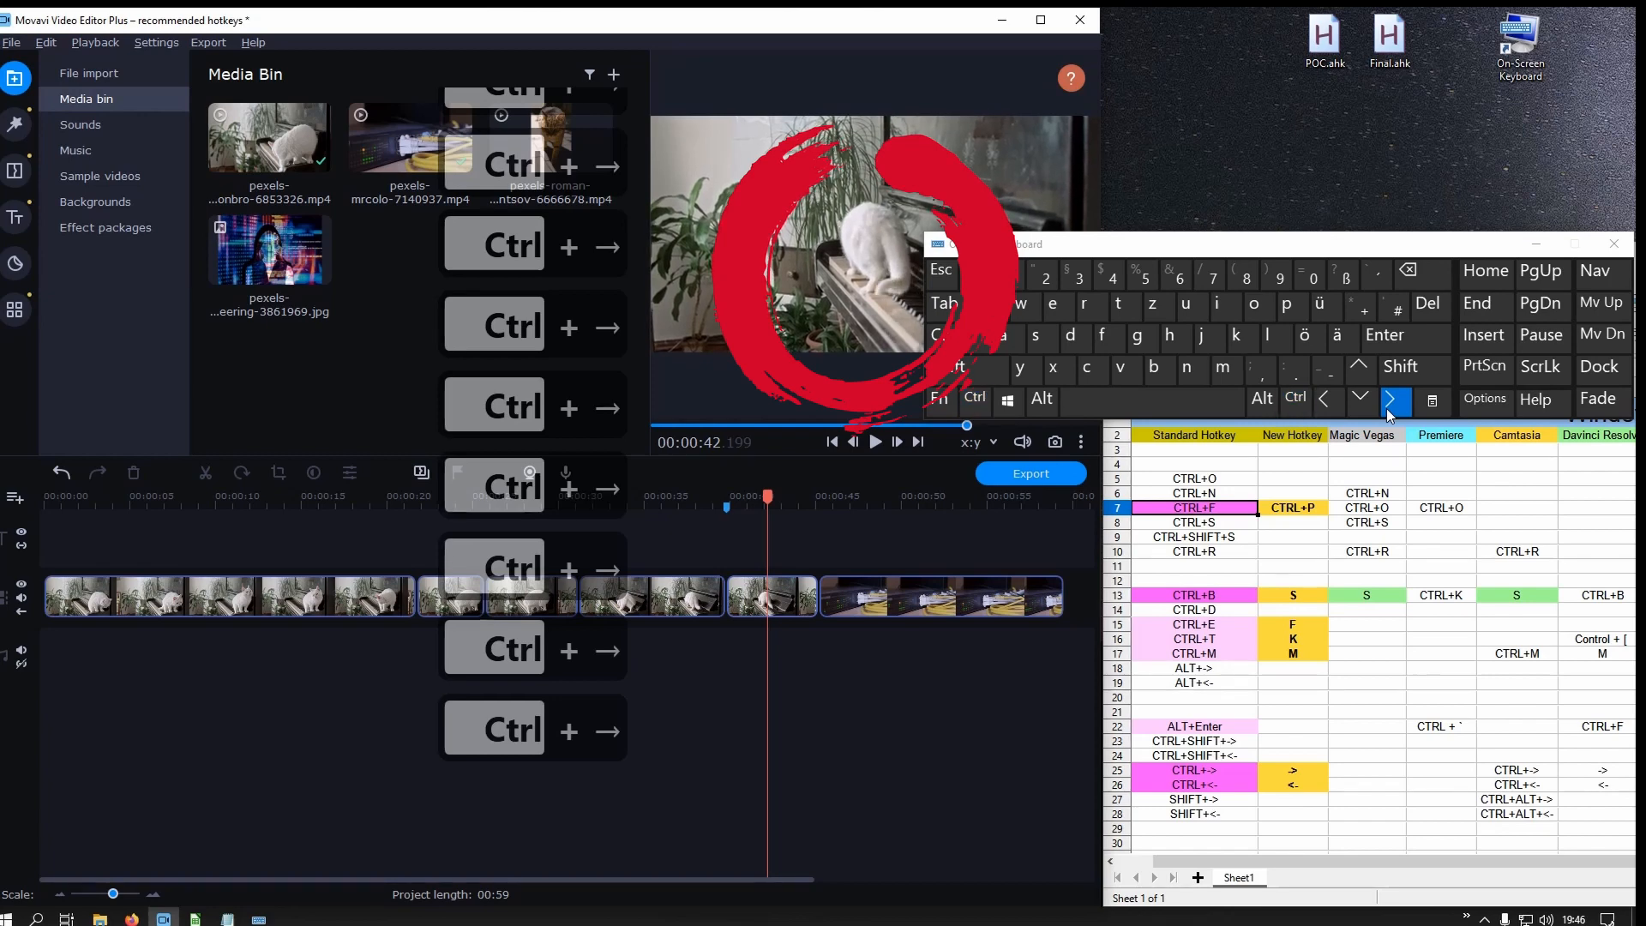
key("ctrl+Right")
key("ctrl+Right")
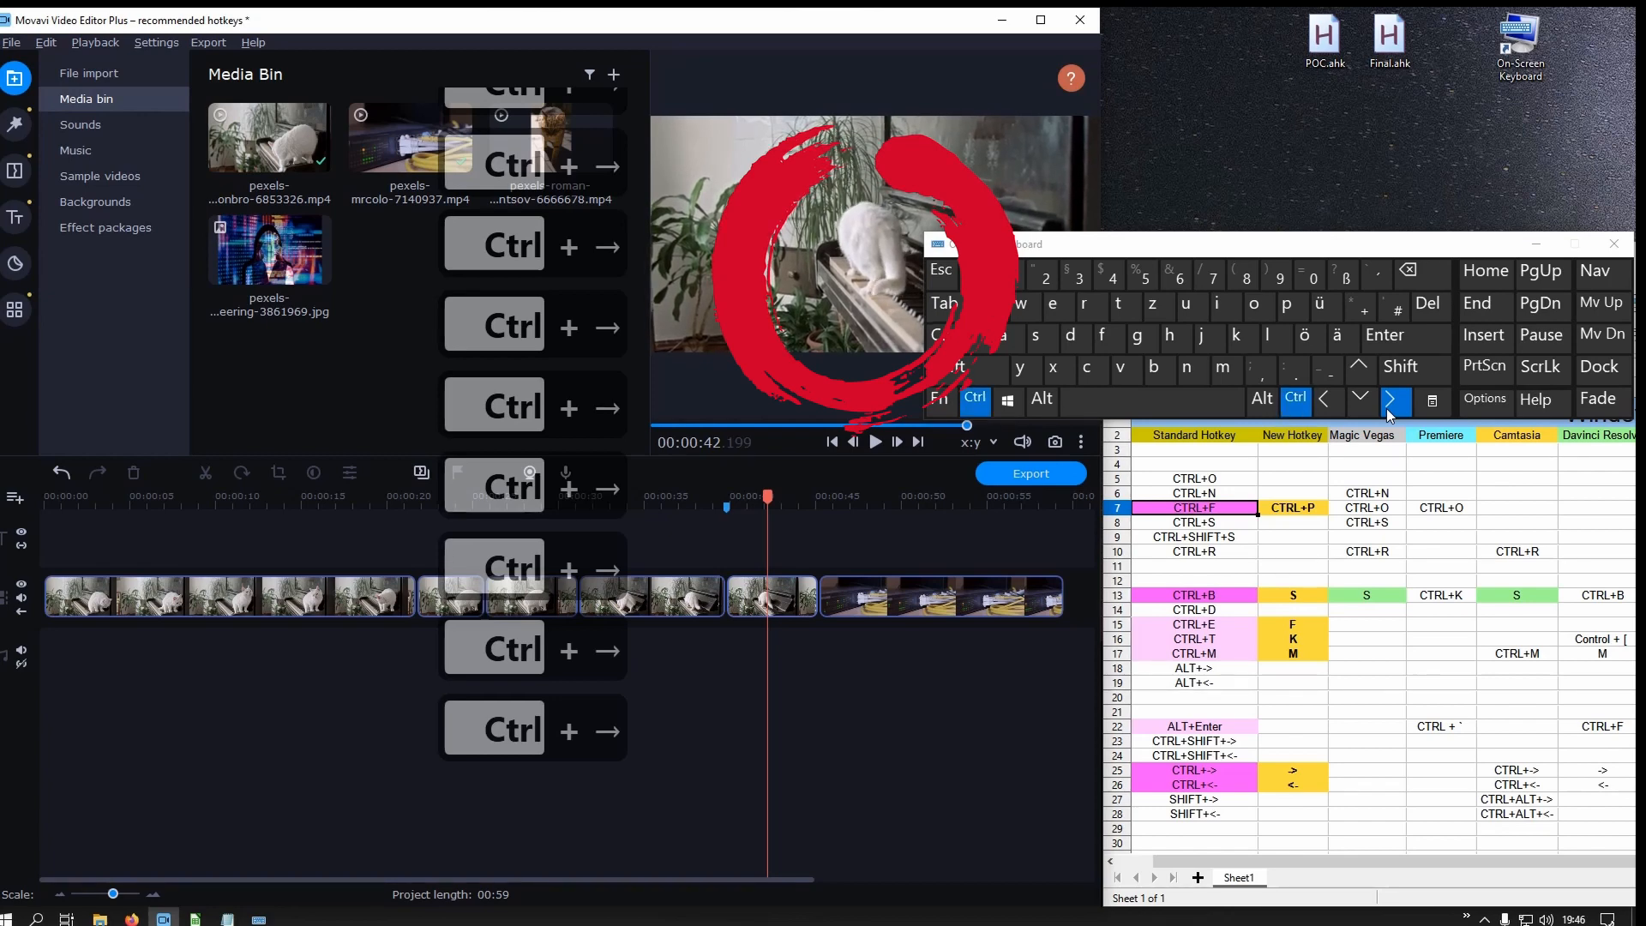
key("ctrl+Right")
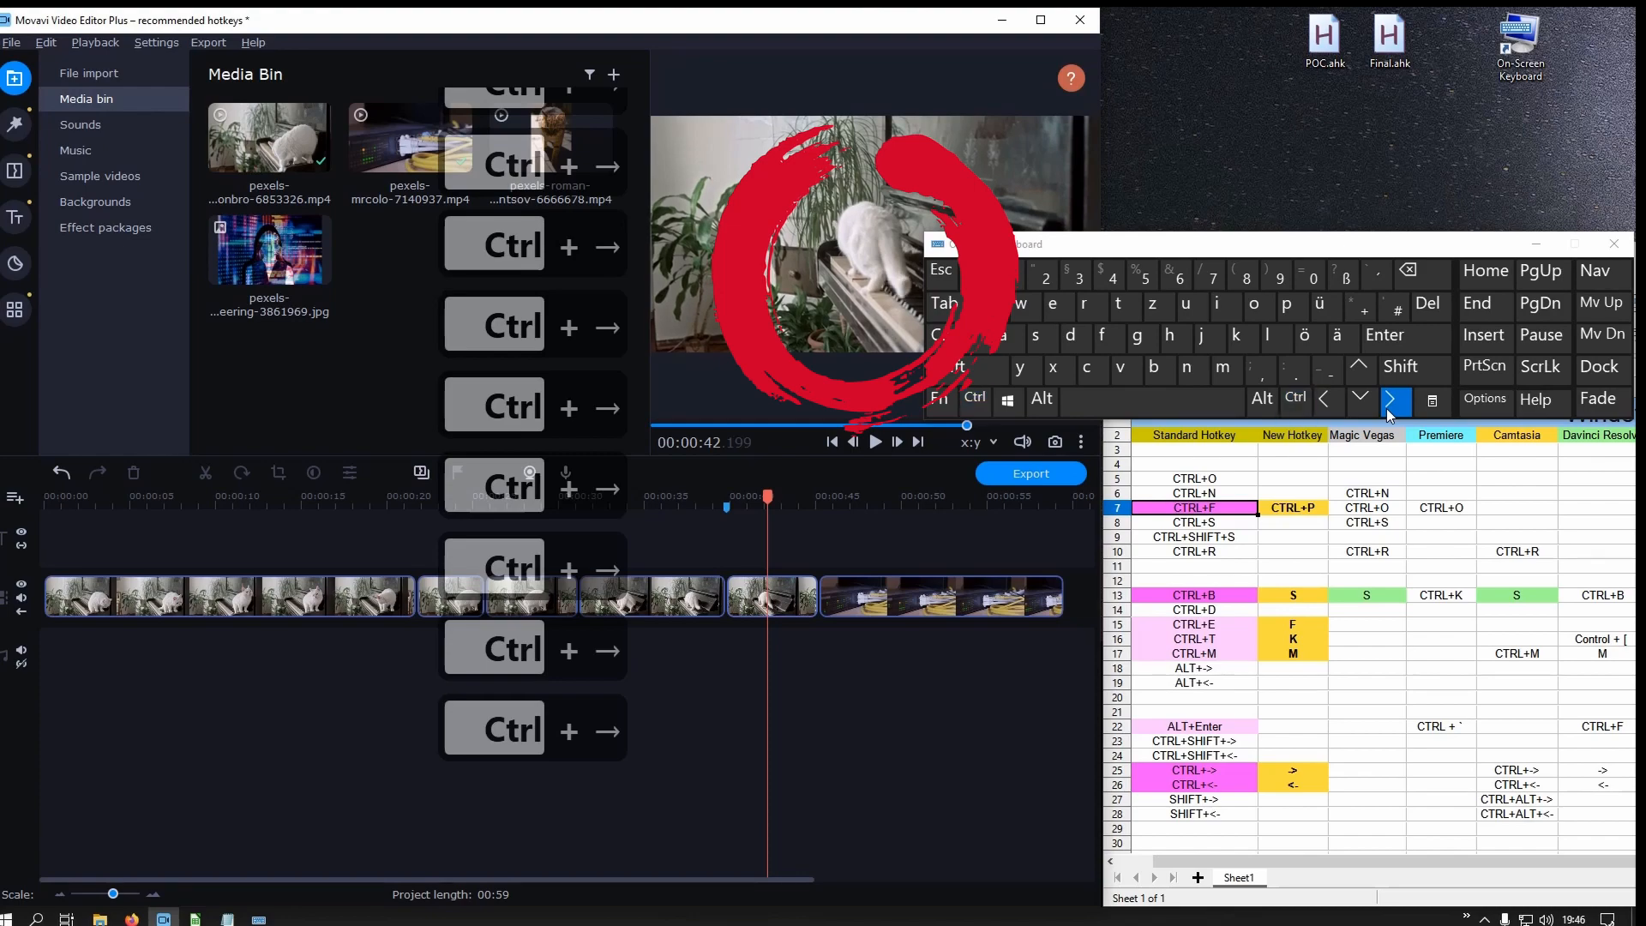
key("ctrl+Right")
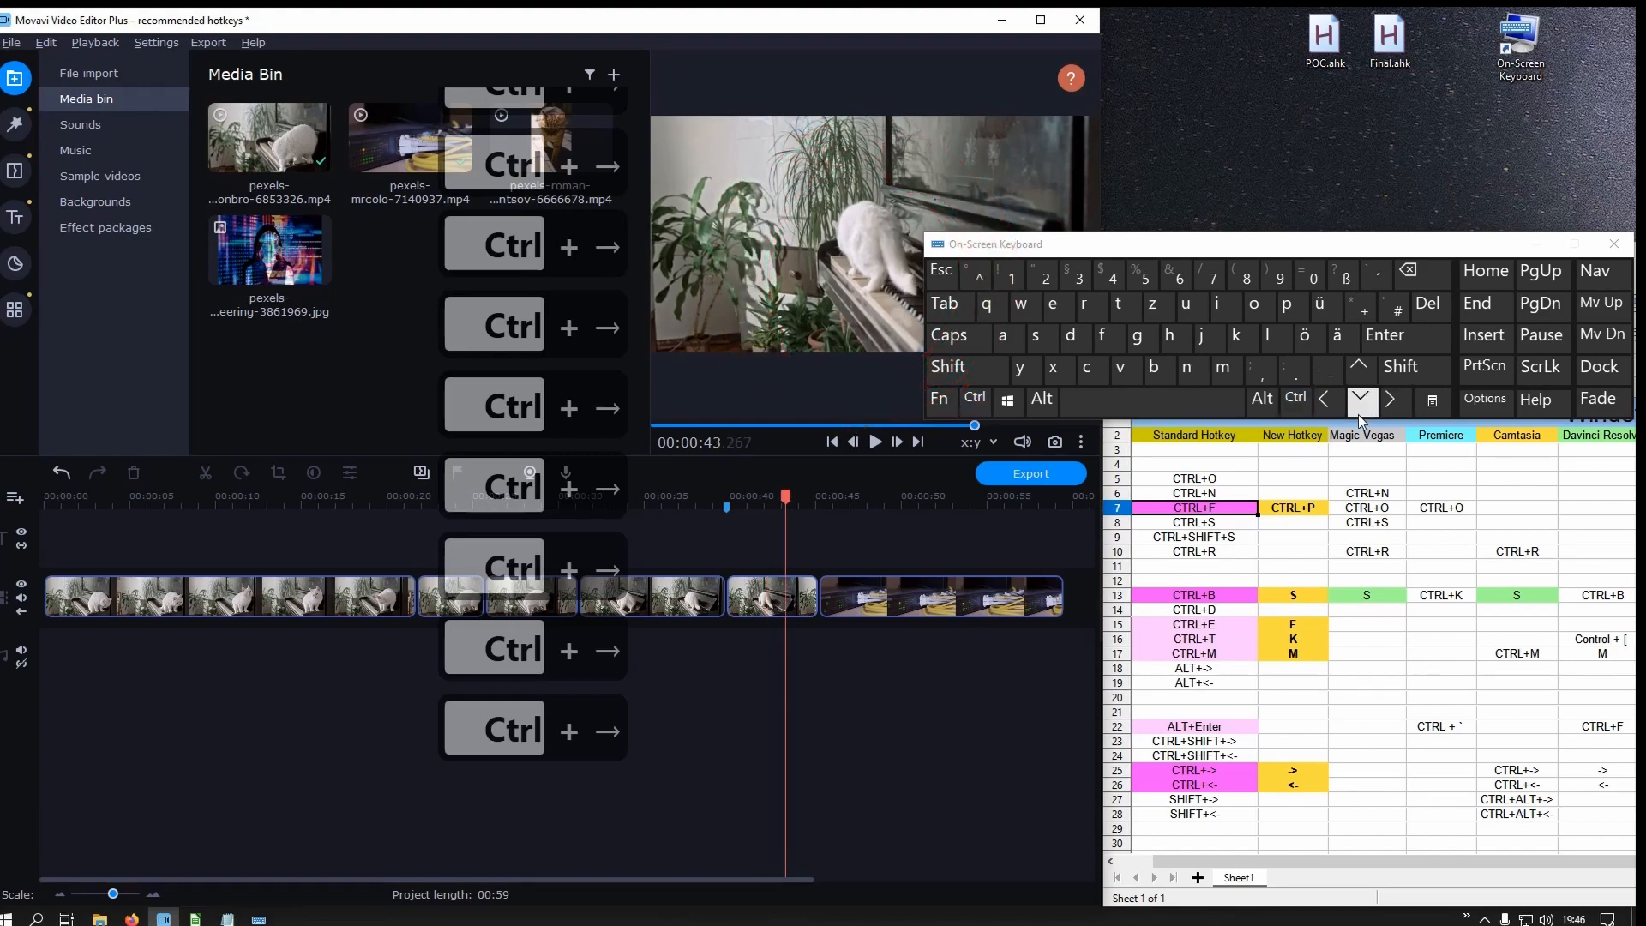